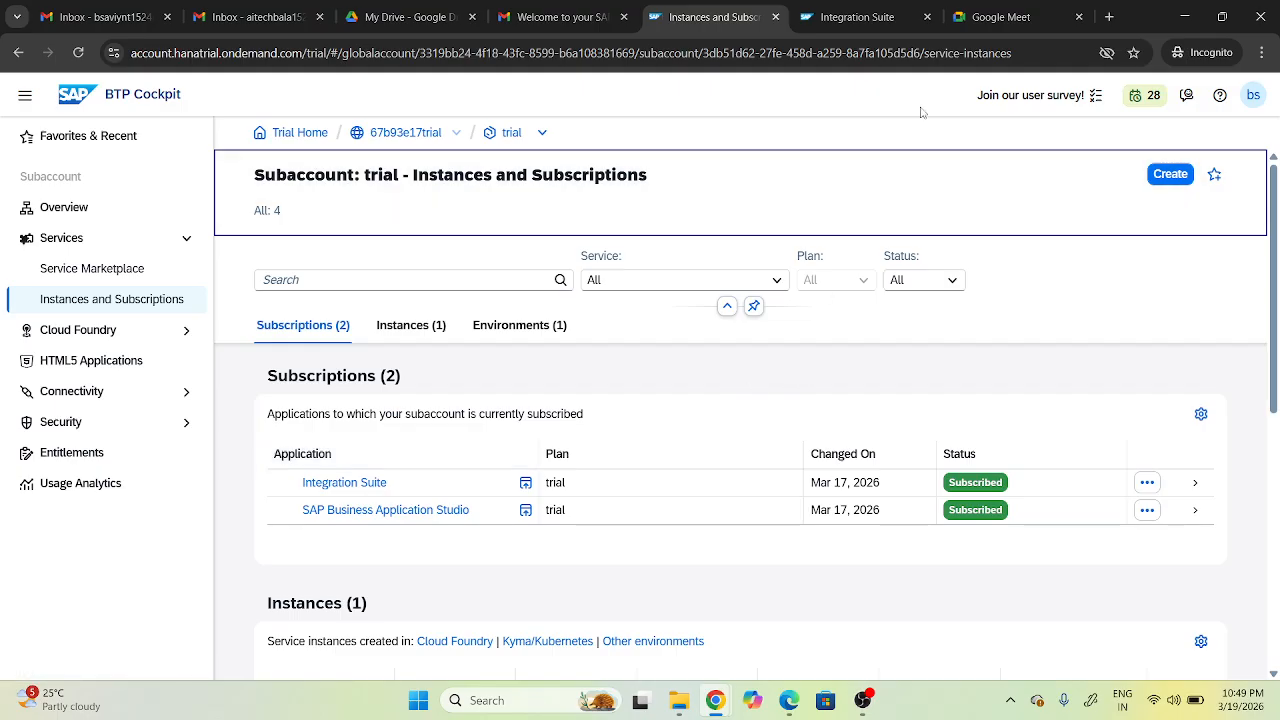
Create and save an integration package in Integration Suite named bala_cpi, with short description Iflow and version 1.0.
click(856, 20)
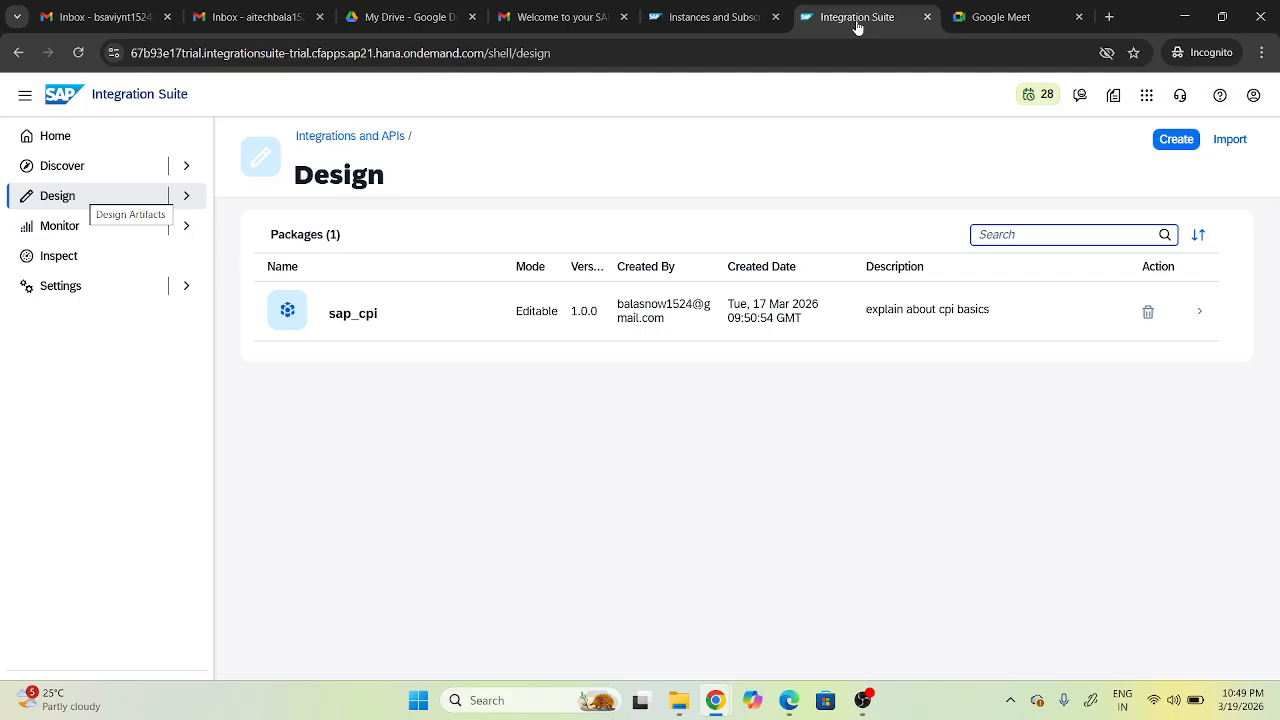
click(186, 196)
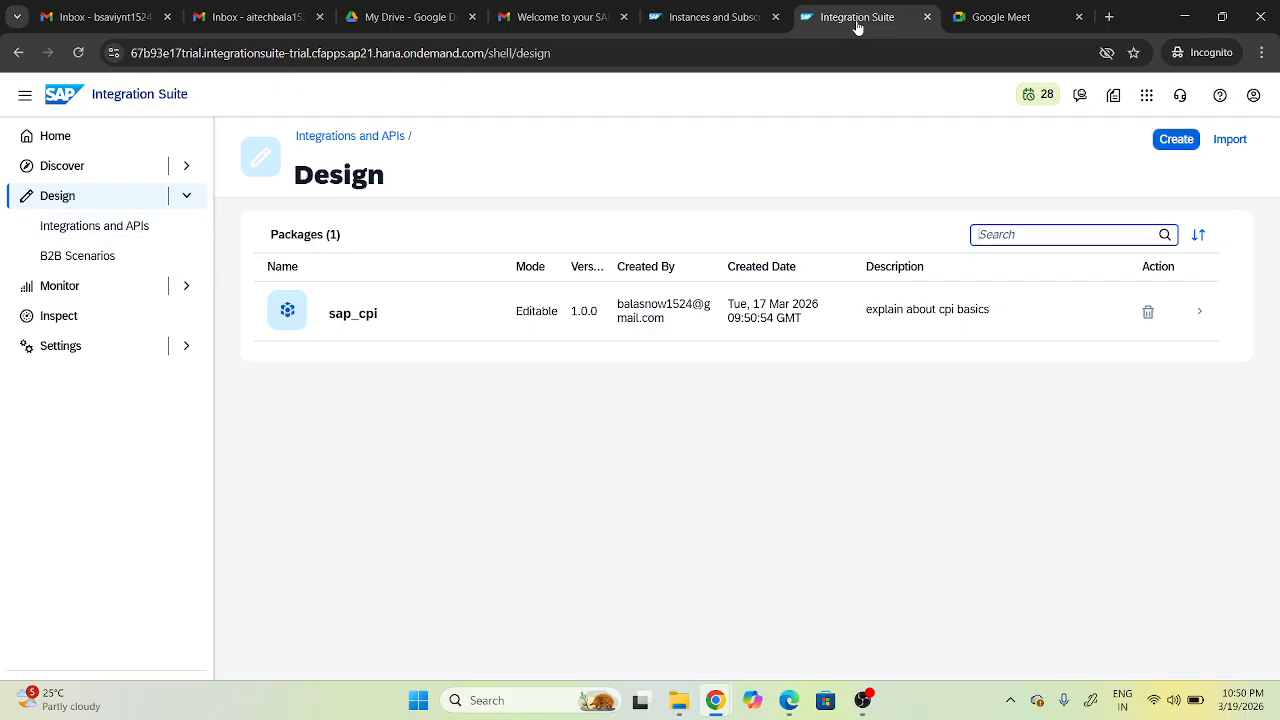
click(1176, 139)
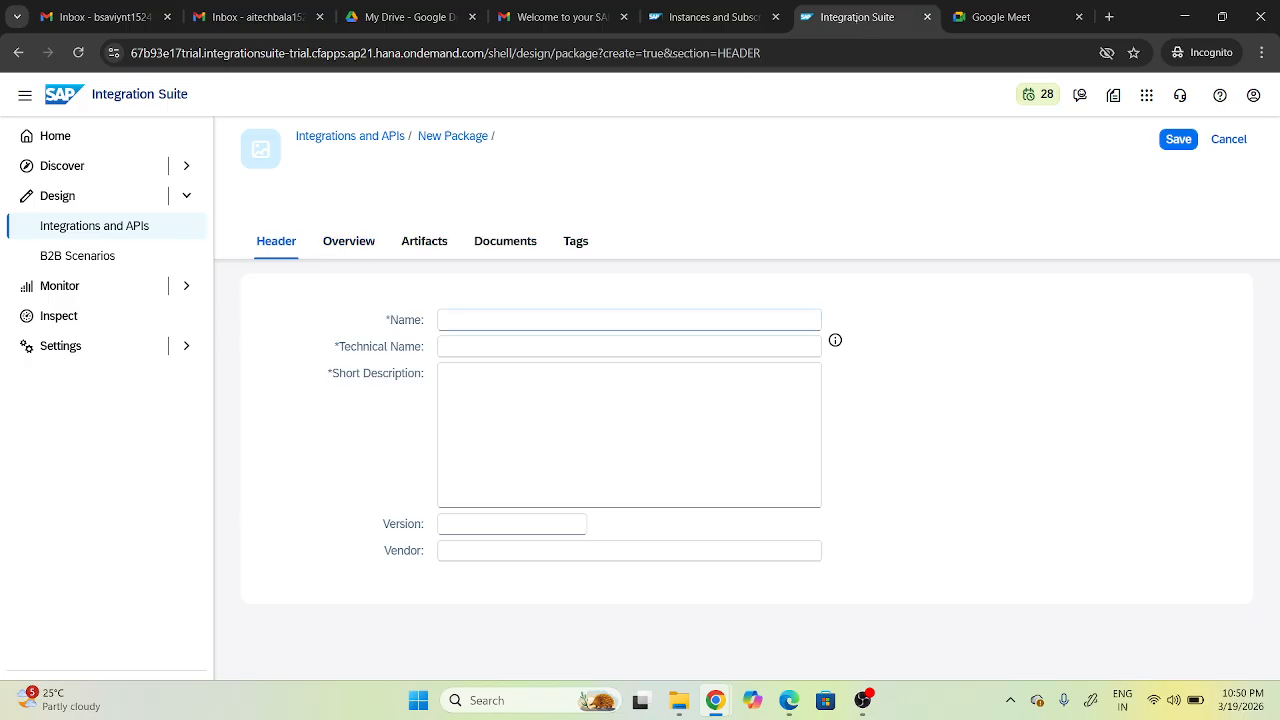
click(600, 320)
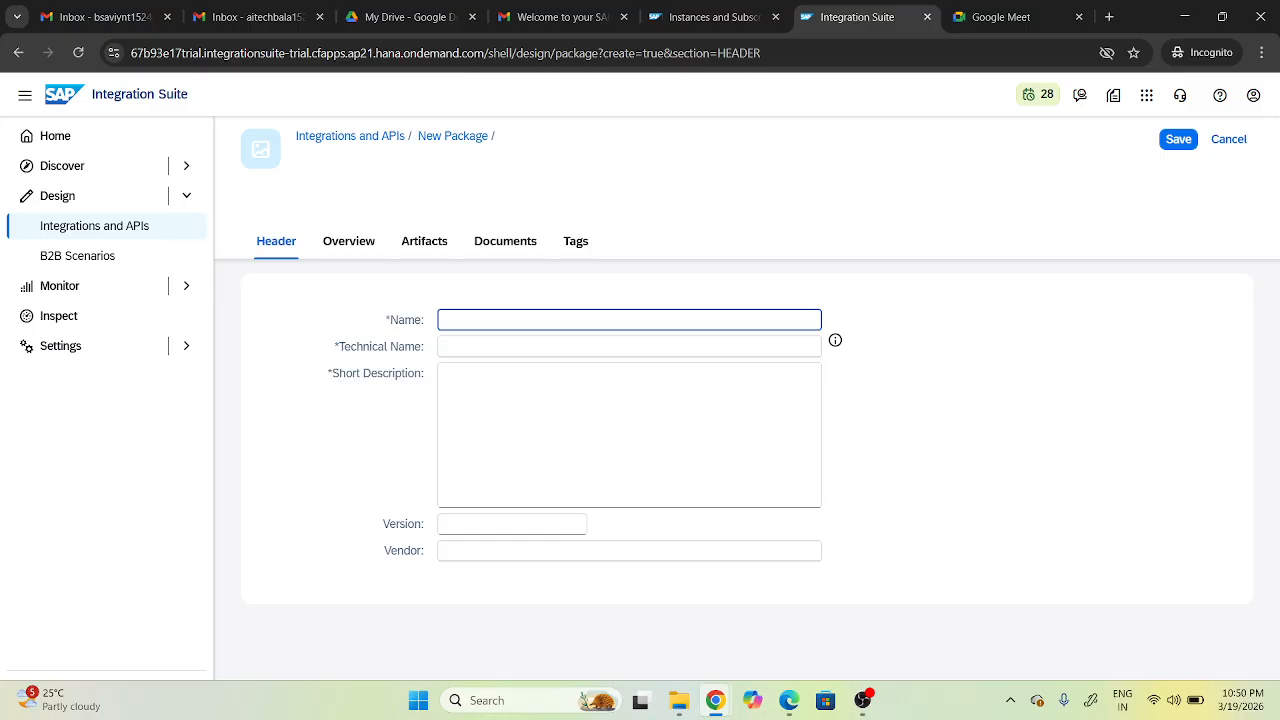
text(bala_cpi)
click(478, 386)
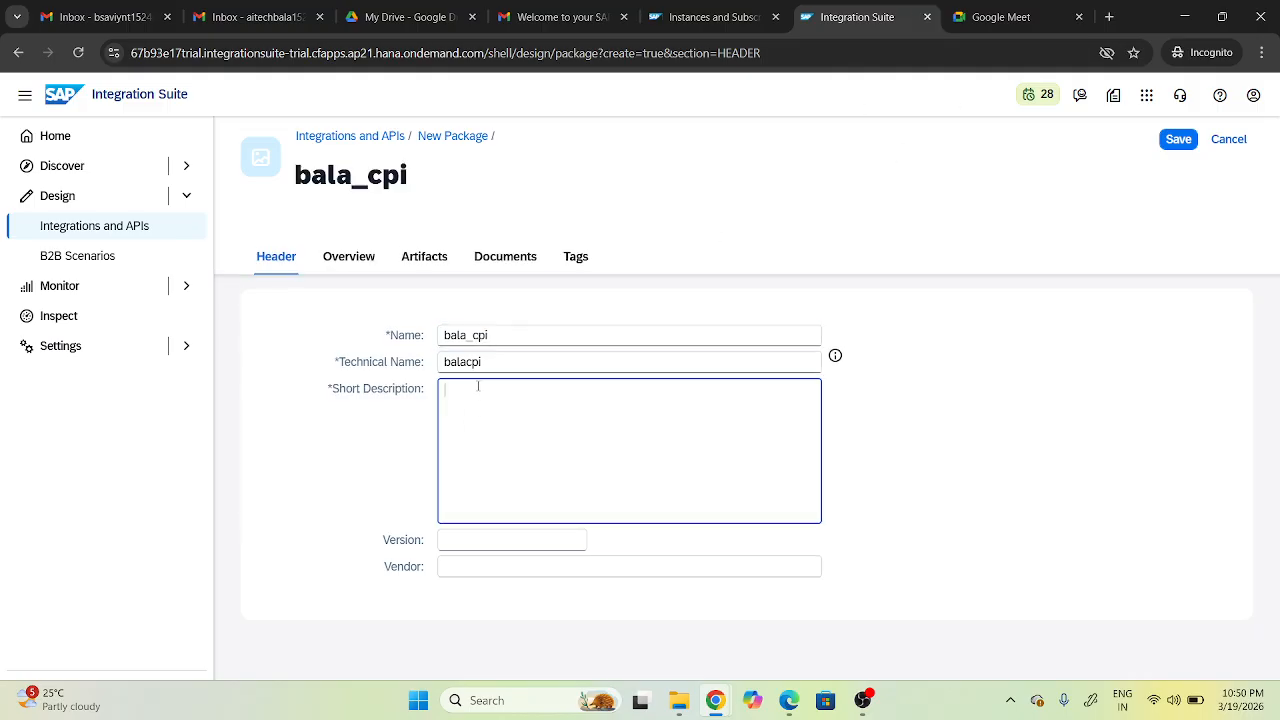
text(Iflow)
click(481, 539)
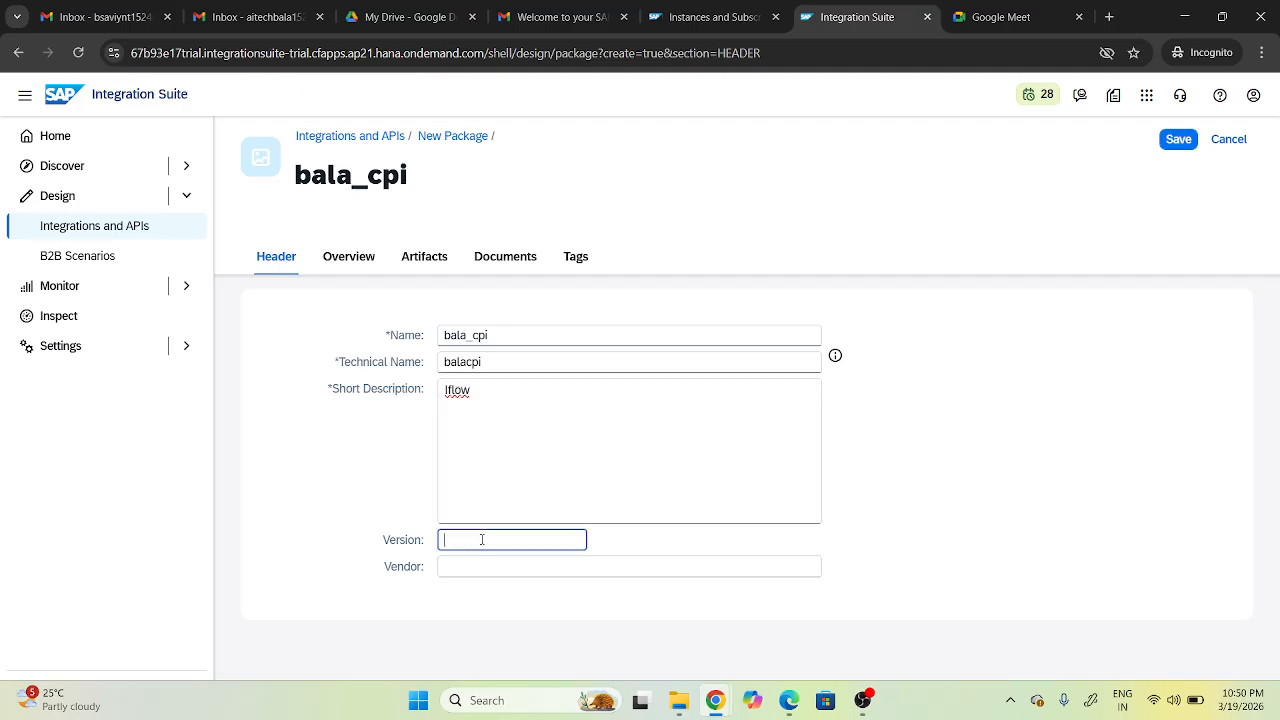
text(1.0)
click(1181, 141)
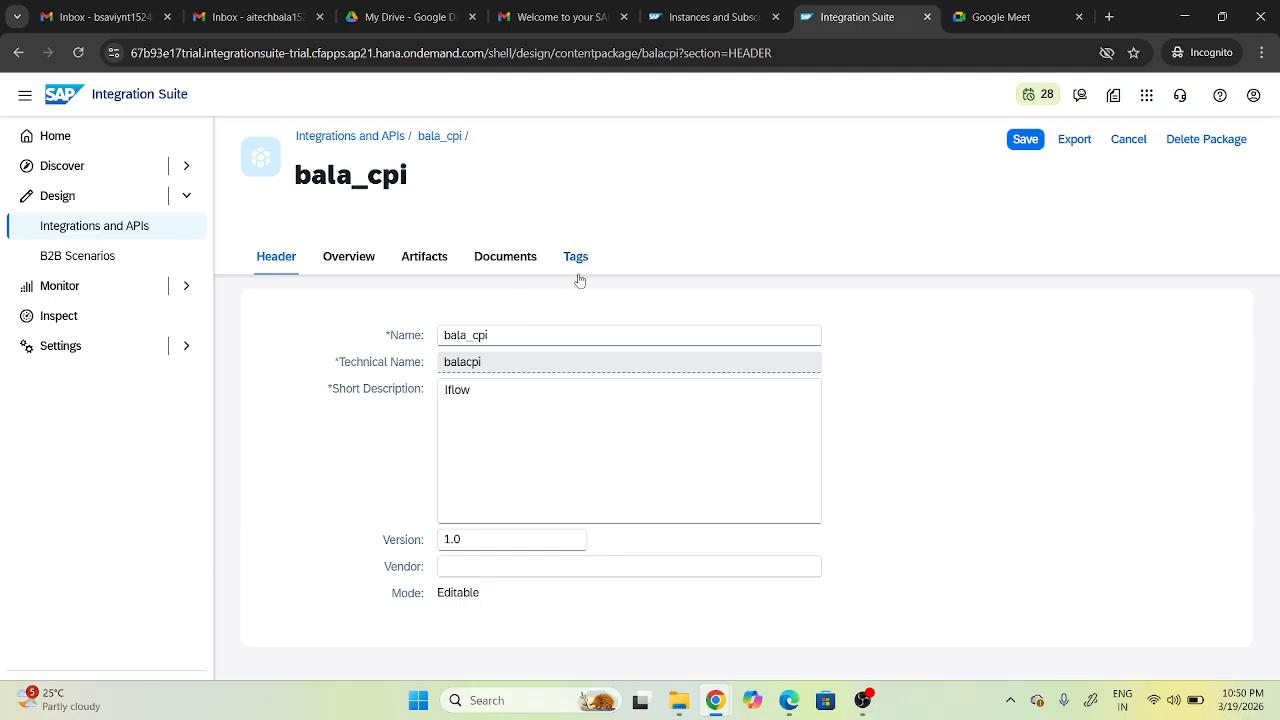
Review the overview details of the bala_cpi package, including its supported platform and category.
click(344, 258)
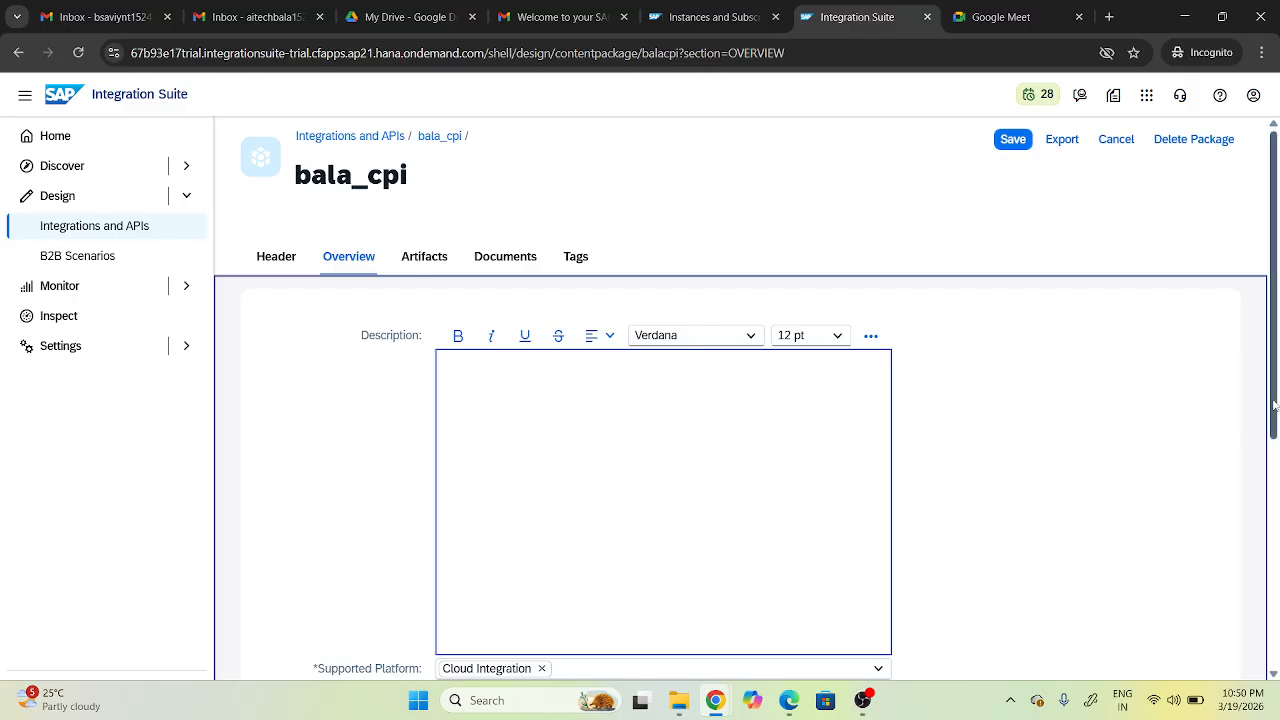
drag(1276, 405, 1276, 552)
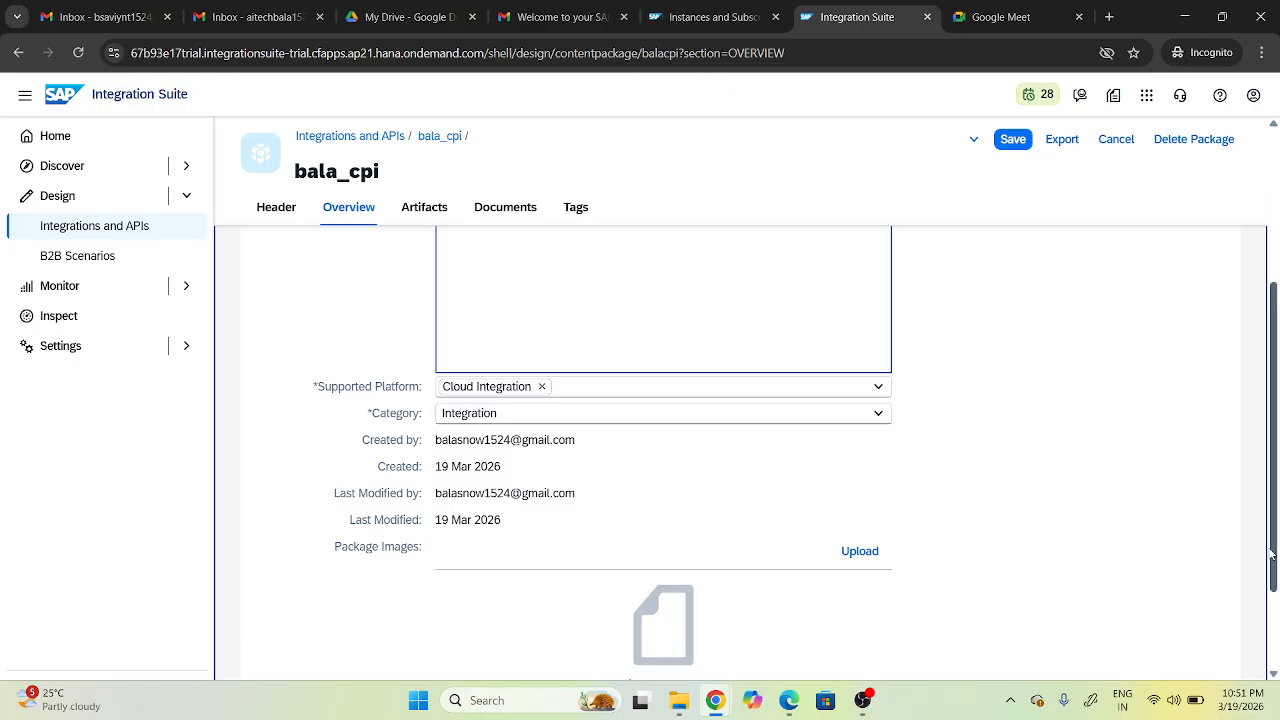
drag(1274, 558, 1278, 322)
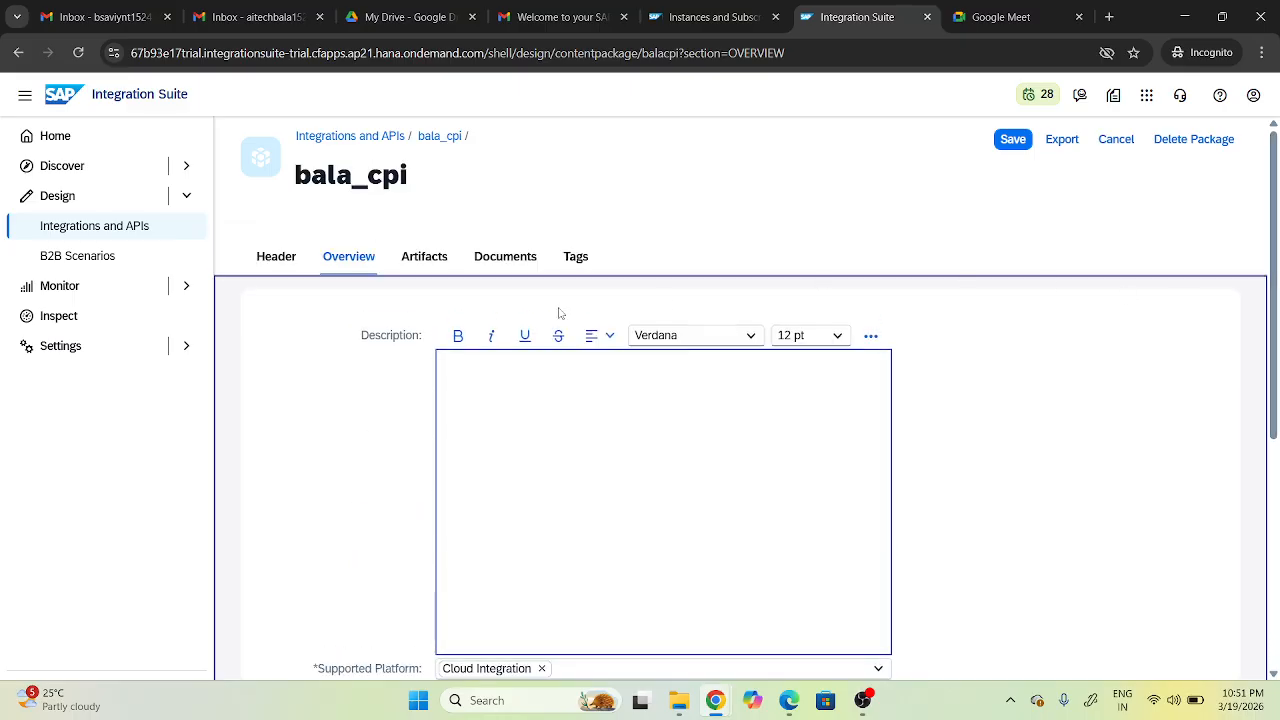
Add an integration flow artifact named bala_iflow with the description iflow to the bala_cpi package.
click(422, 258)
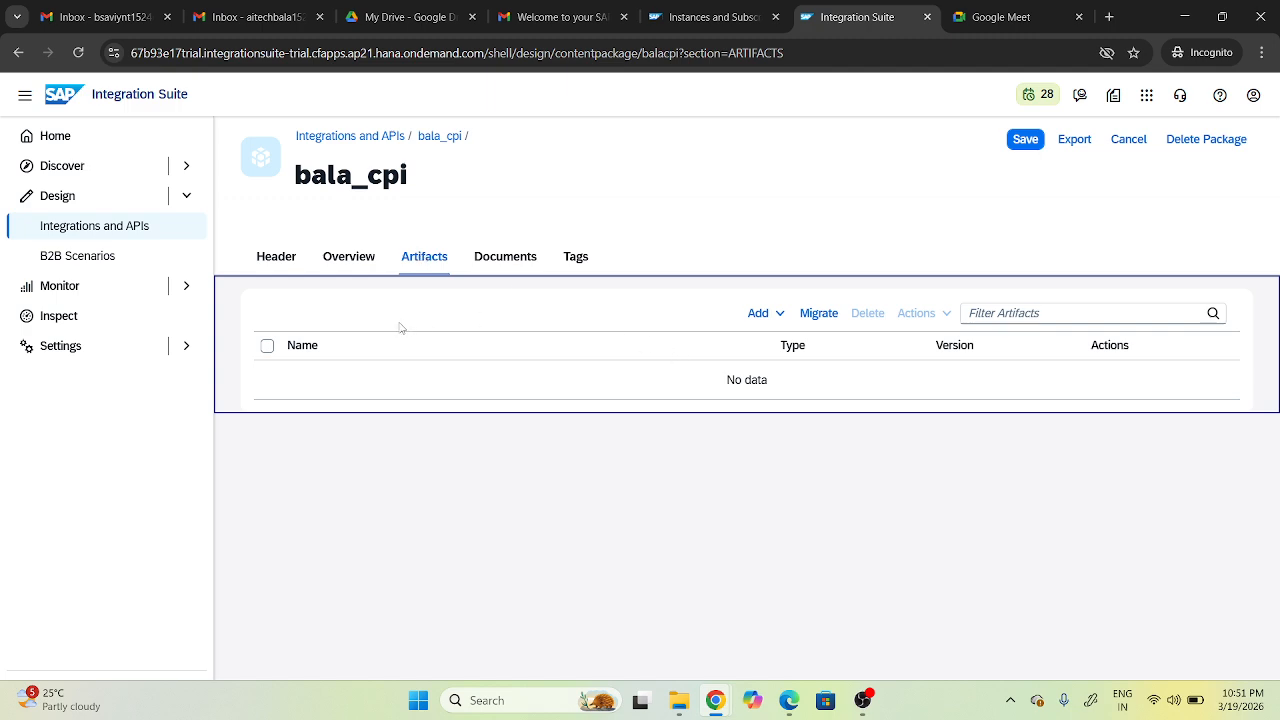
click(779, 316)
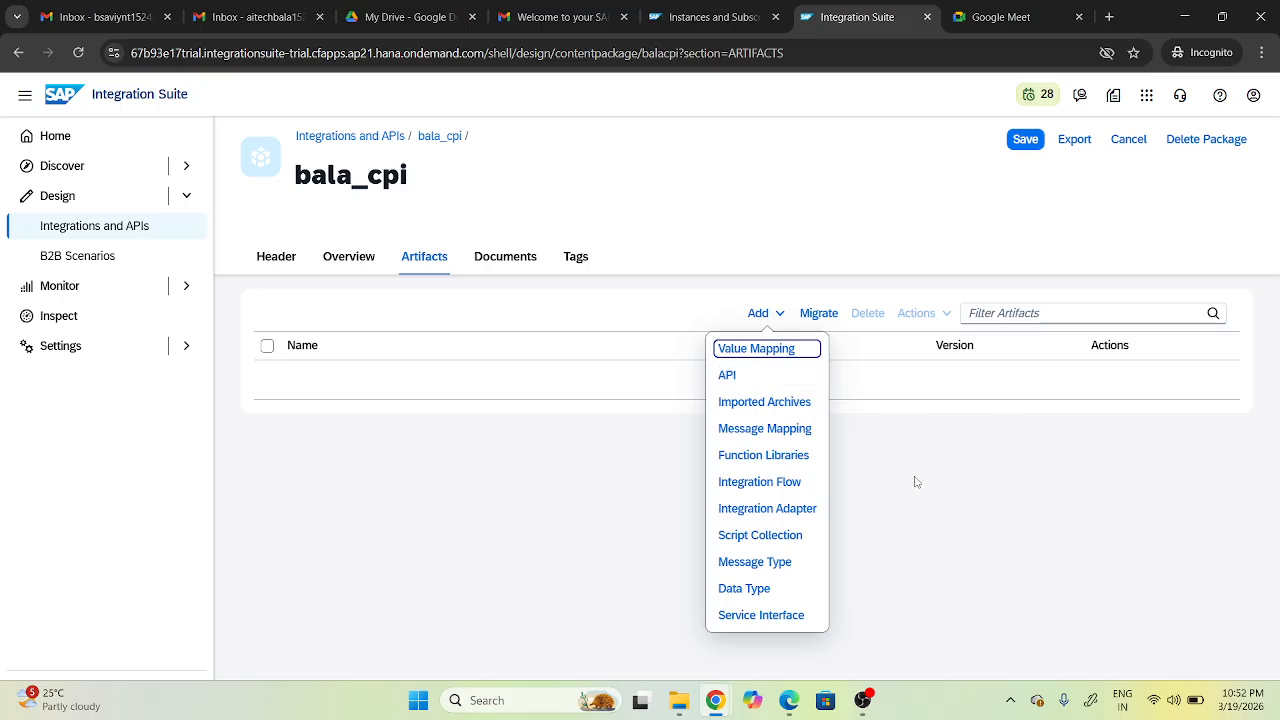
click(778, 484)
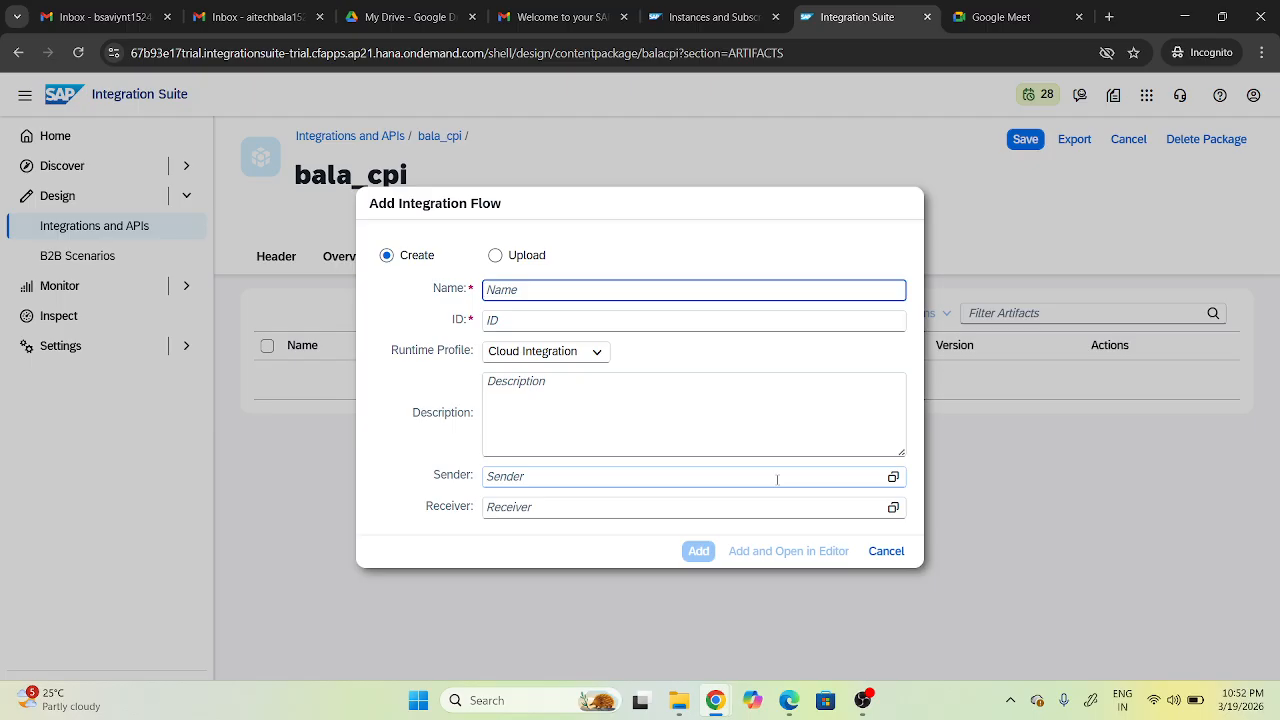
text(bal)
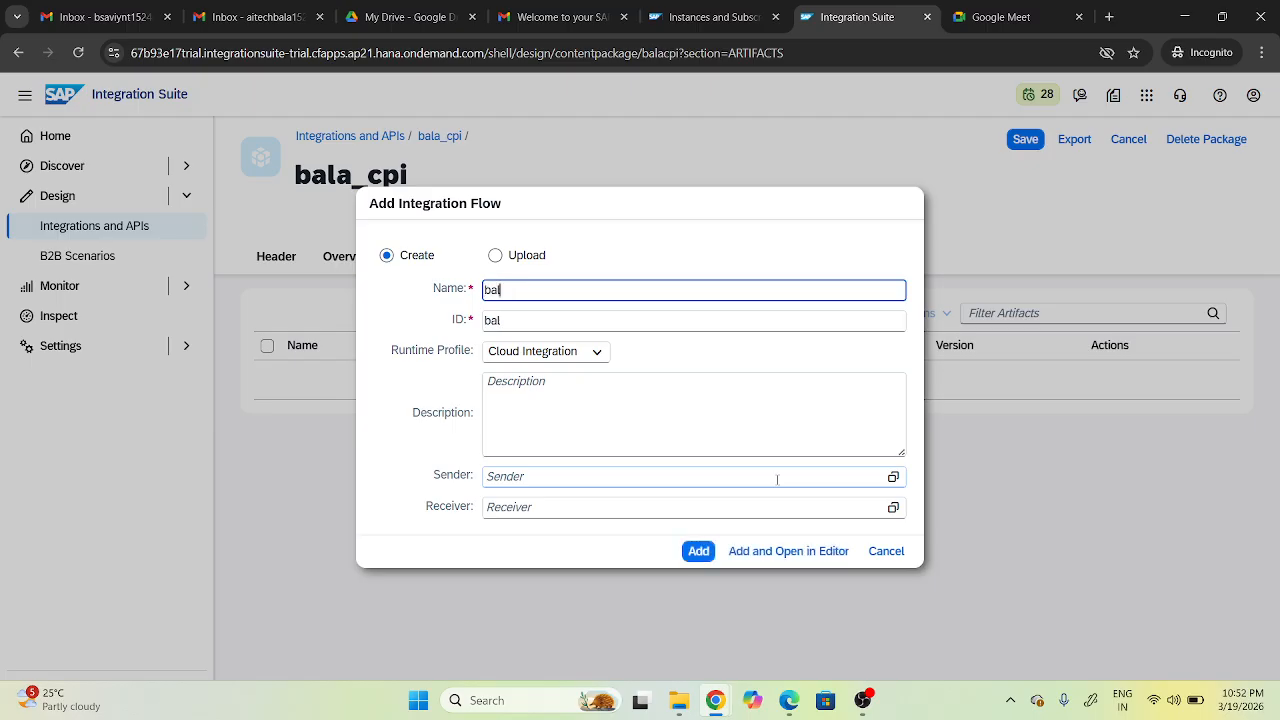
text(a_iflow)
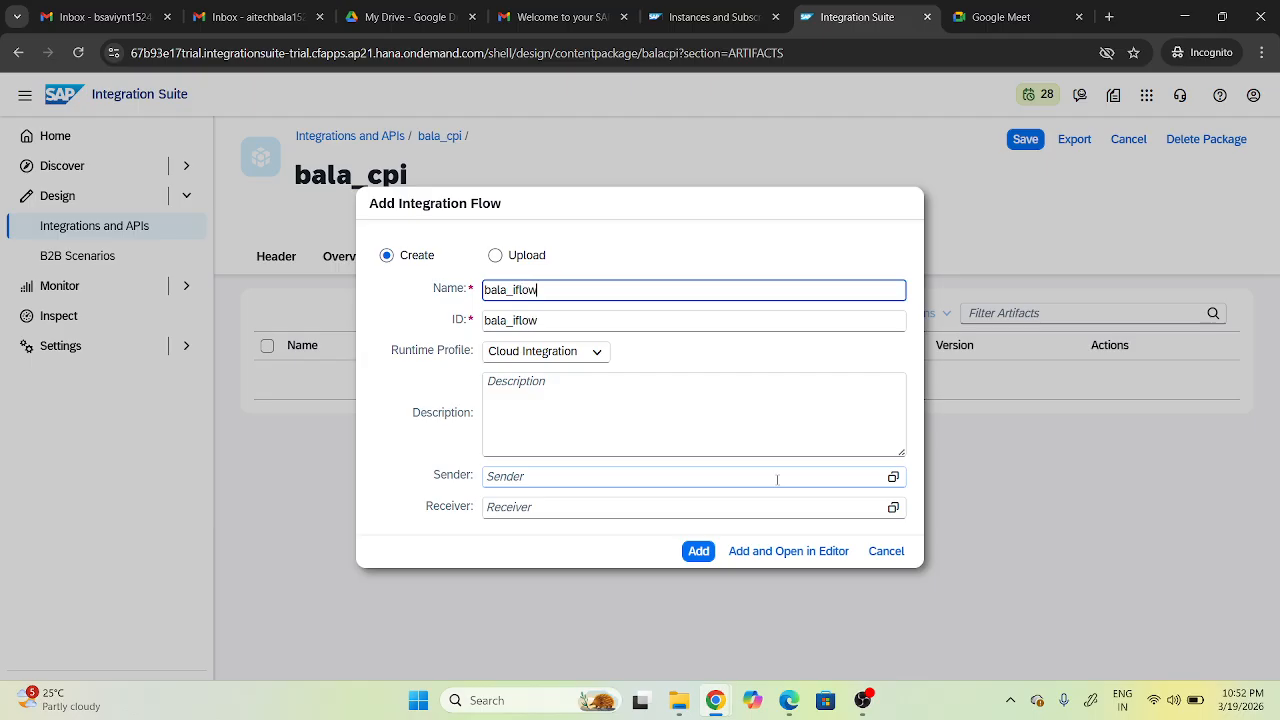
click(568, 410)
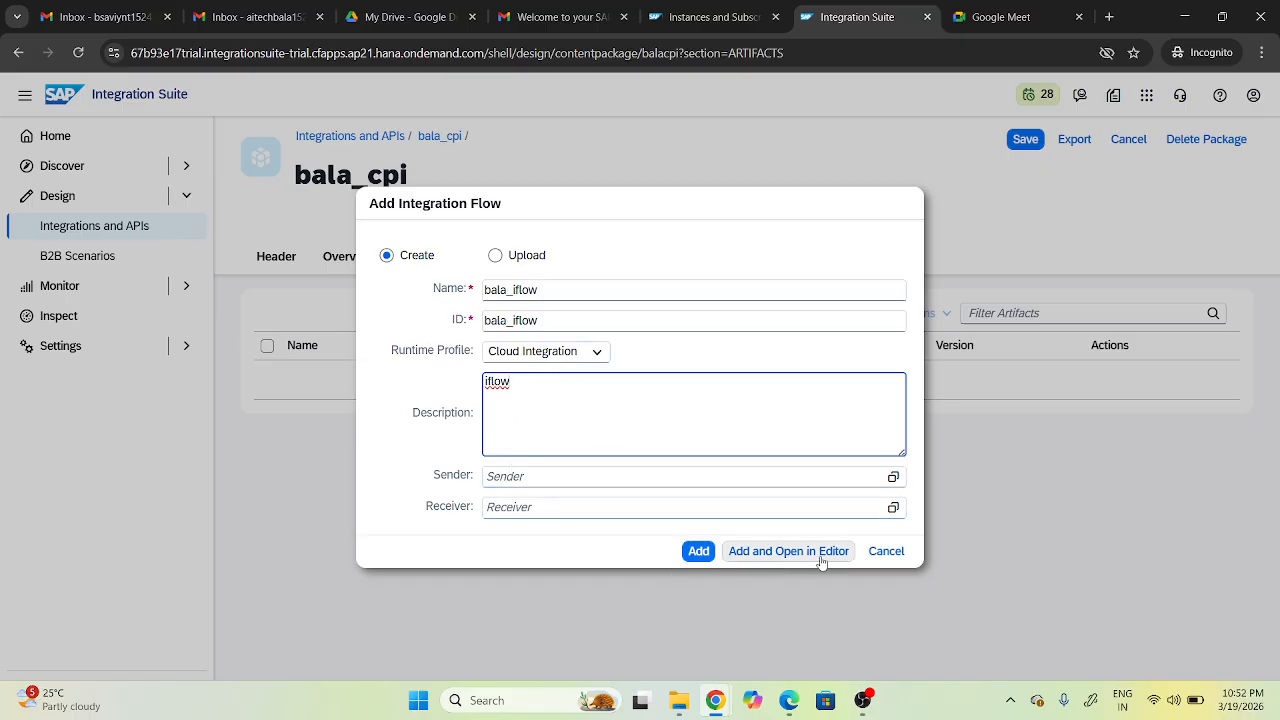
click(702, 555)
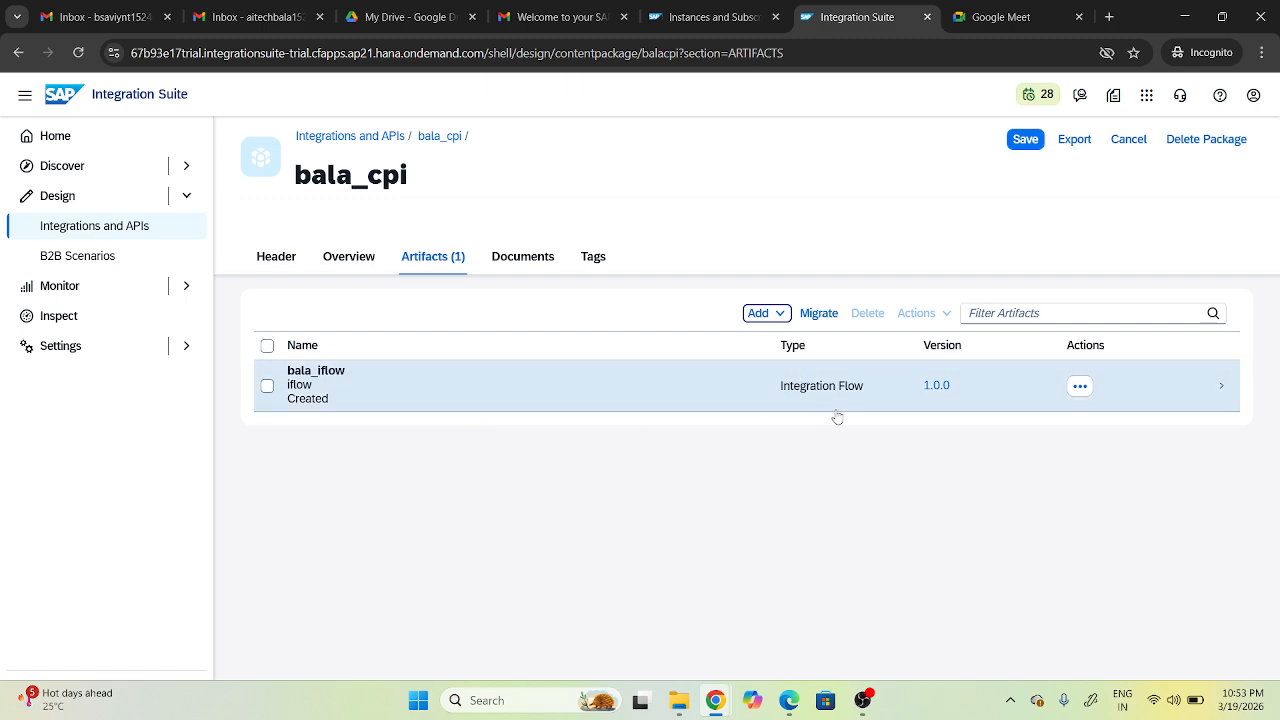
Check the actions available for the bala_iflow artifact, and open the flow to view its general properties.
click(1083, 386)
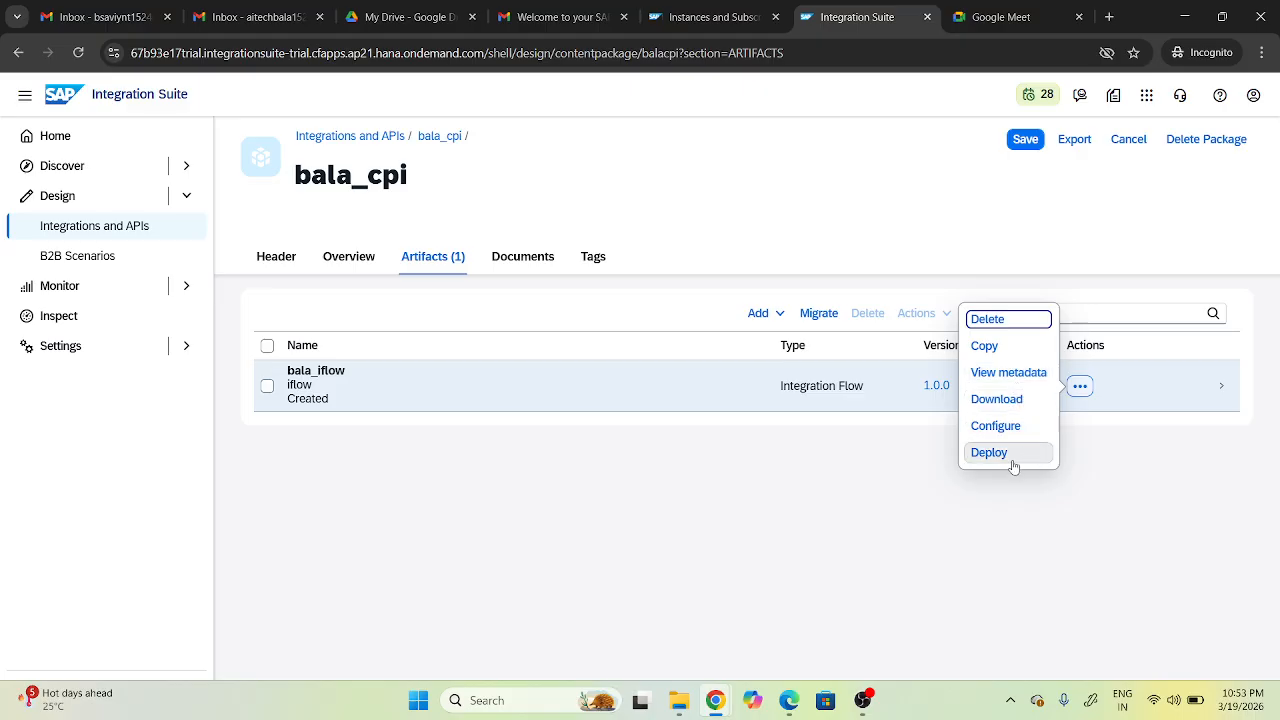
click(1087, 474)
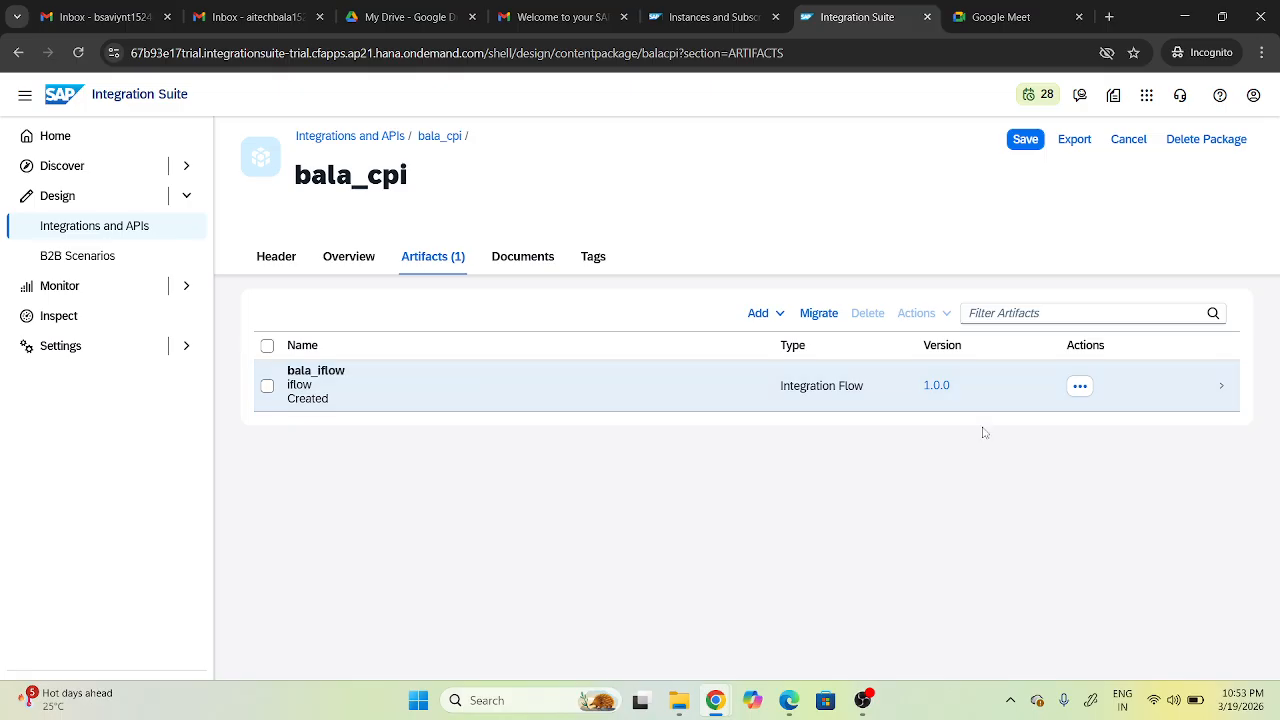
click(1223, 389)
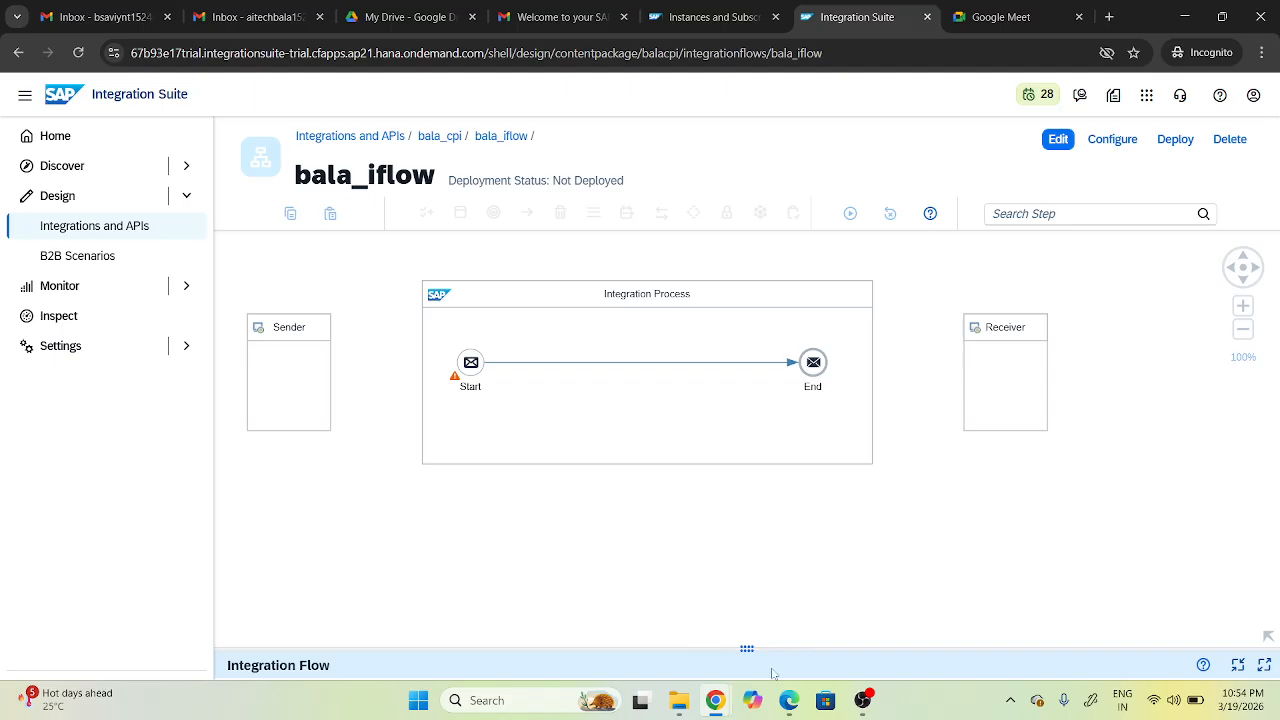
drag(746, 650, 746, 211)
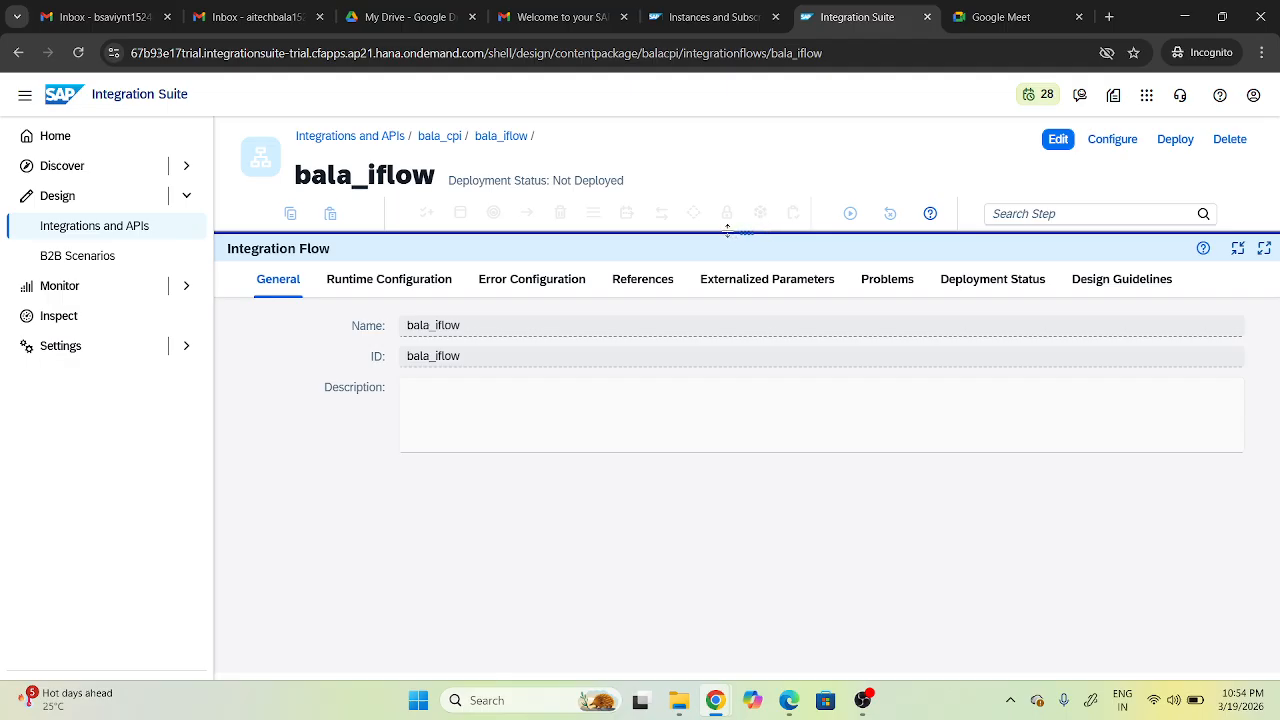
drag(727, 230, 720, 660)
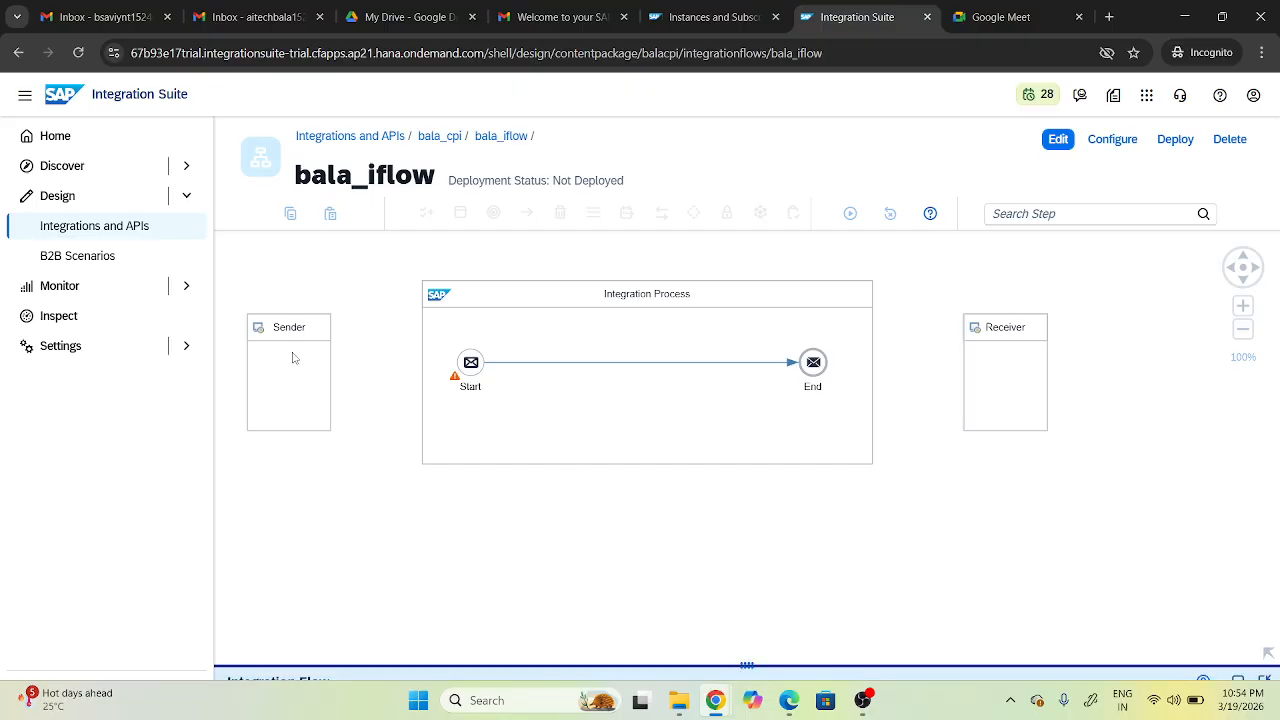
Put the integration flow into edit mode and rename the Sender participant as bala-flow.
click(1060, 146)
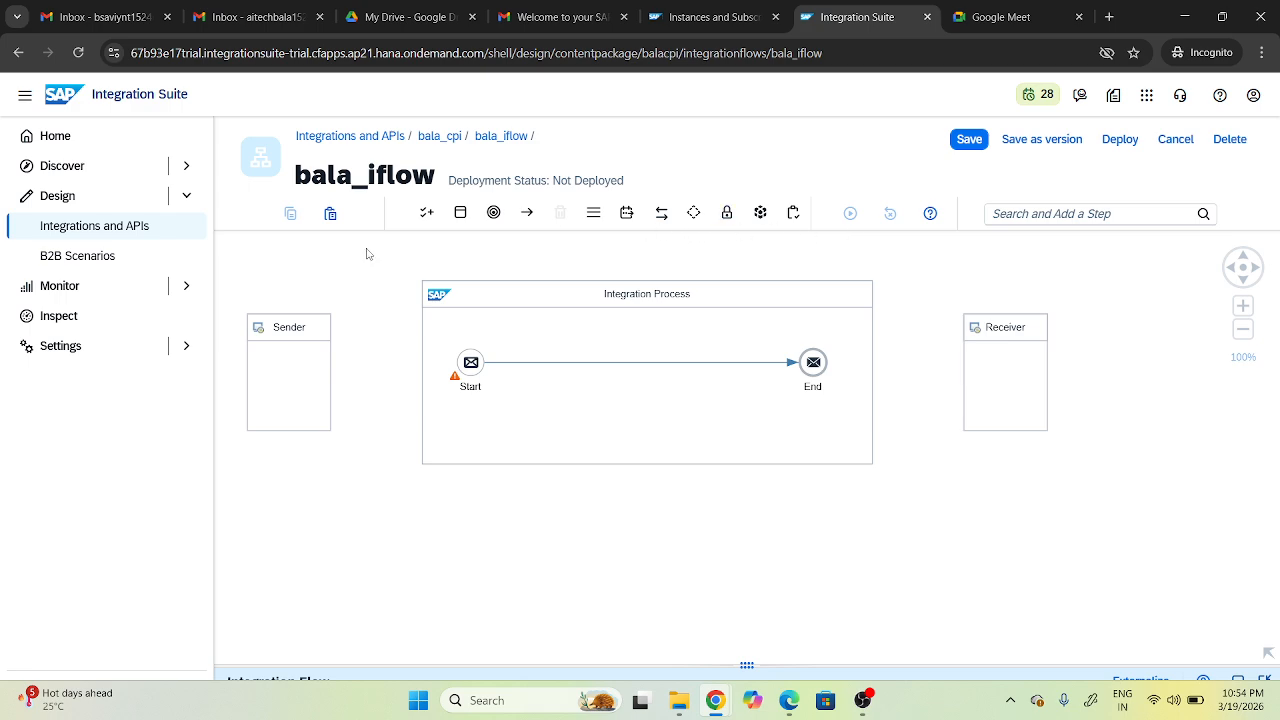
click(273, 332)
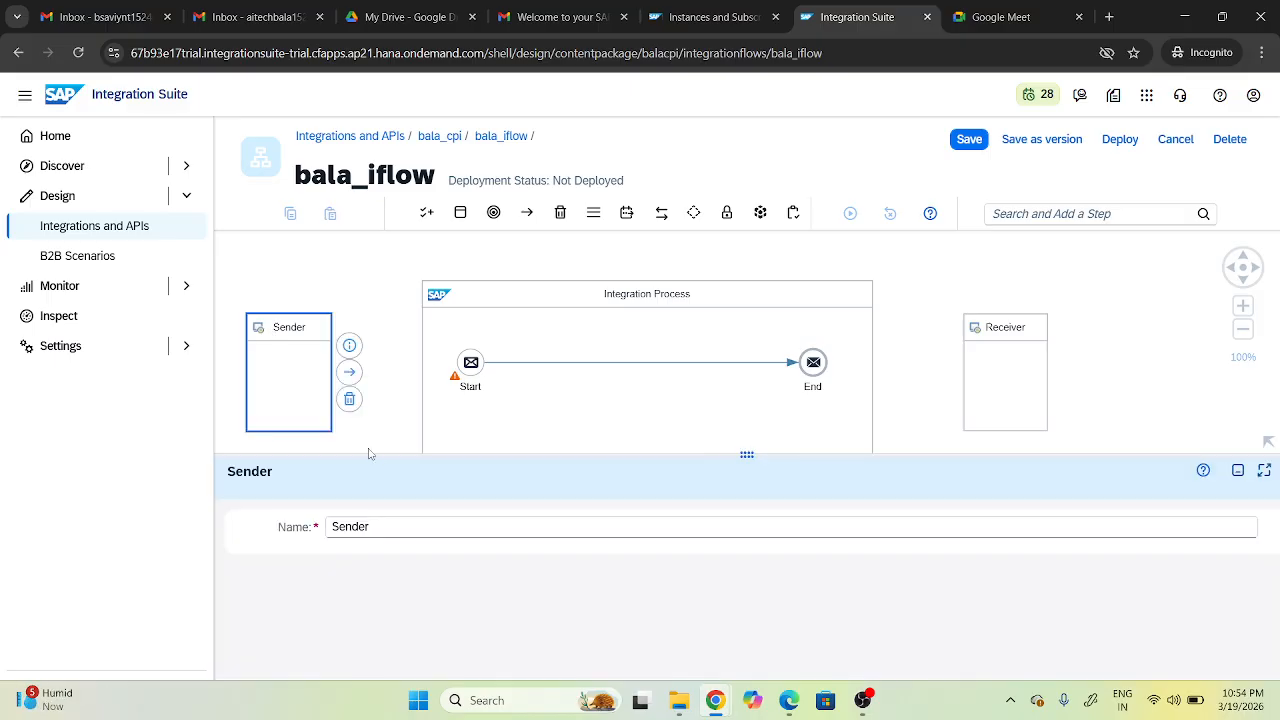
click(375, 520)
key(BackSpace)
key(BackSpace)
key(BackSpace)
key(BackSpace)
key(BackSpace)
key(BackSpace)
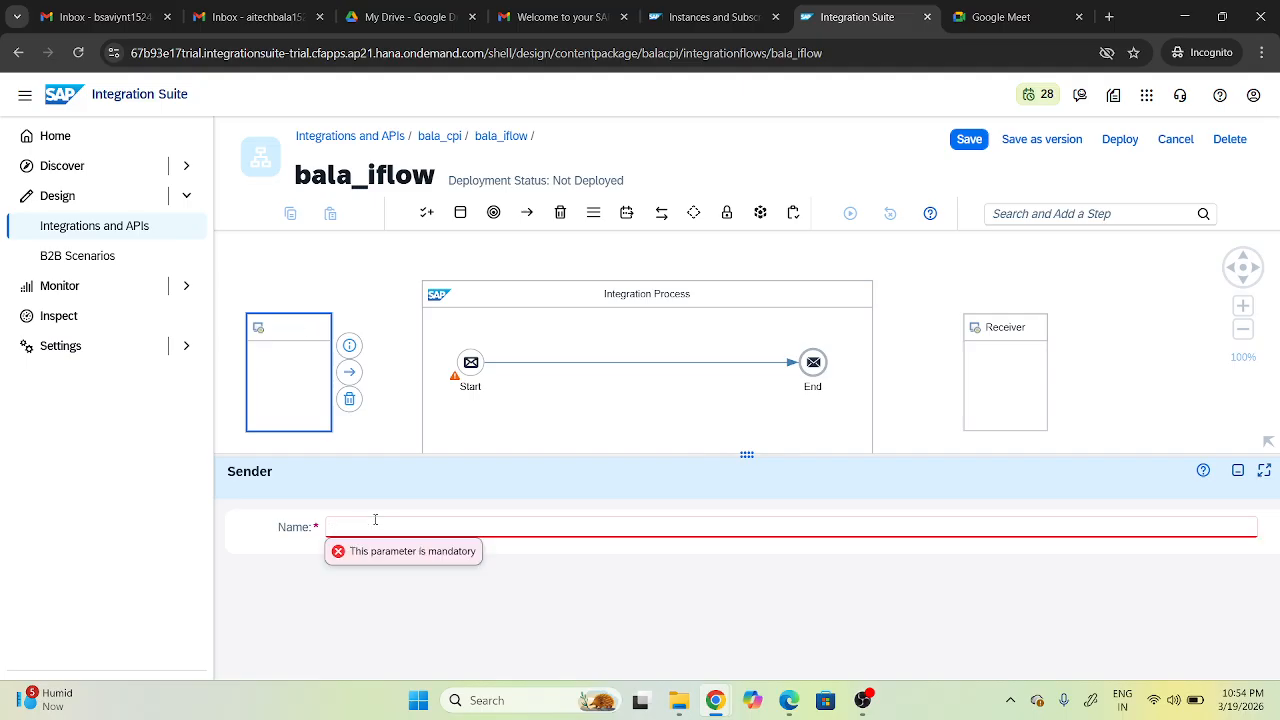
text(bala)
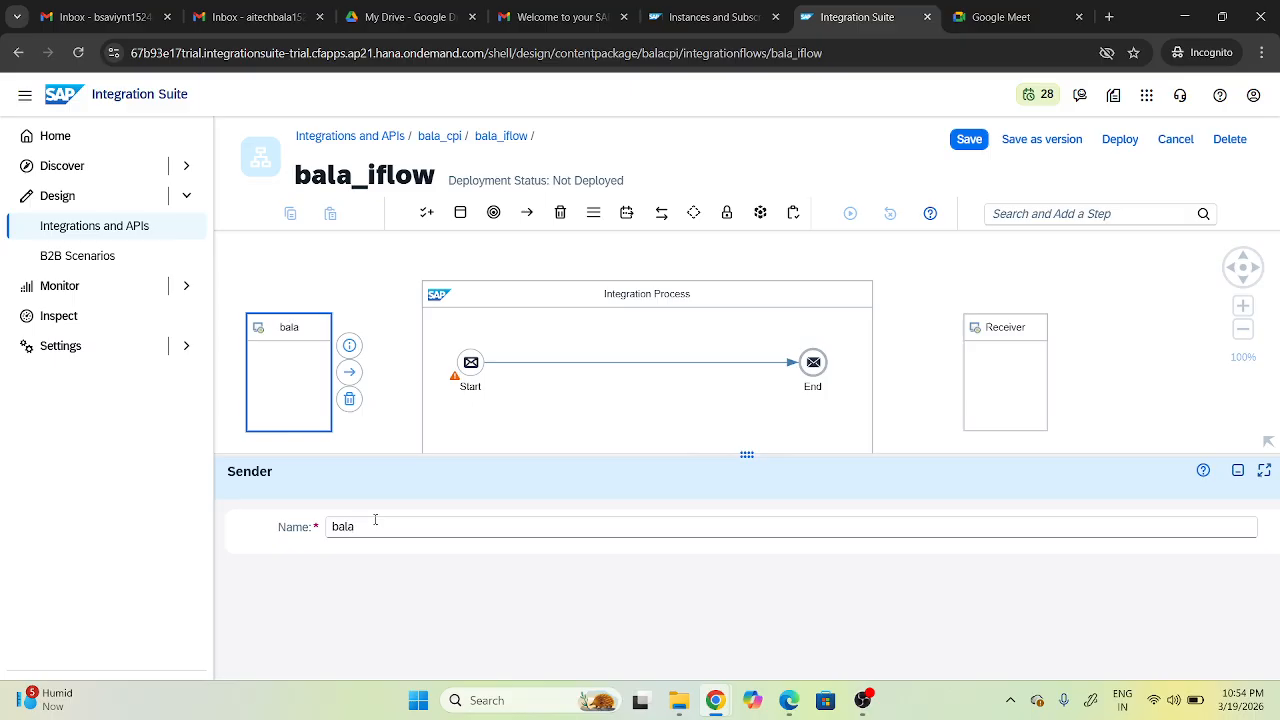
text(-flow)
click(385, 408)
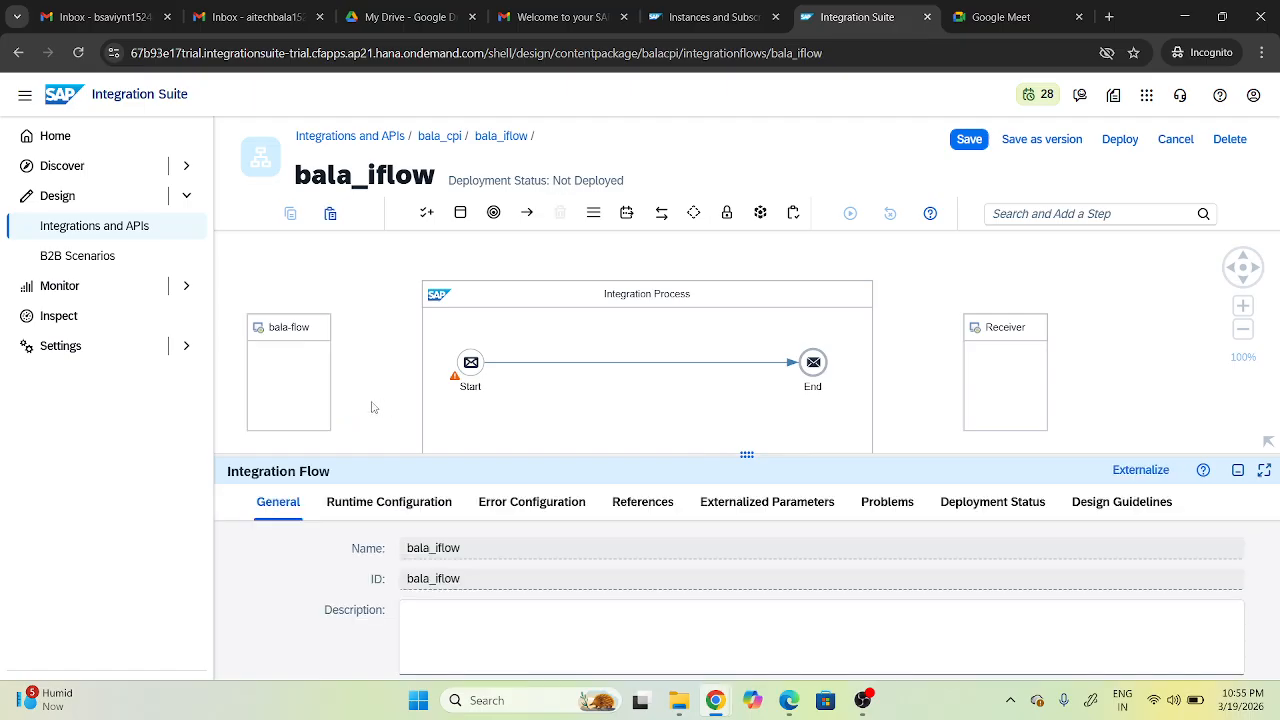
Try to connect the bala-flow sender to the Start event of the integration process.
click(292, 347)
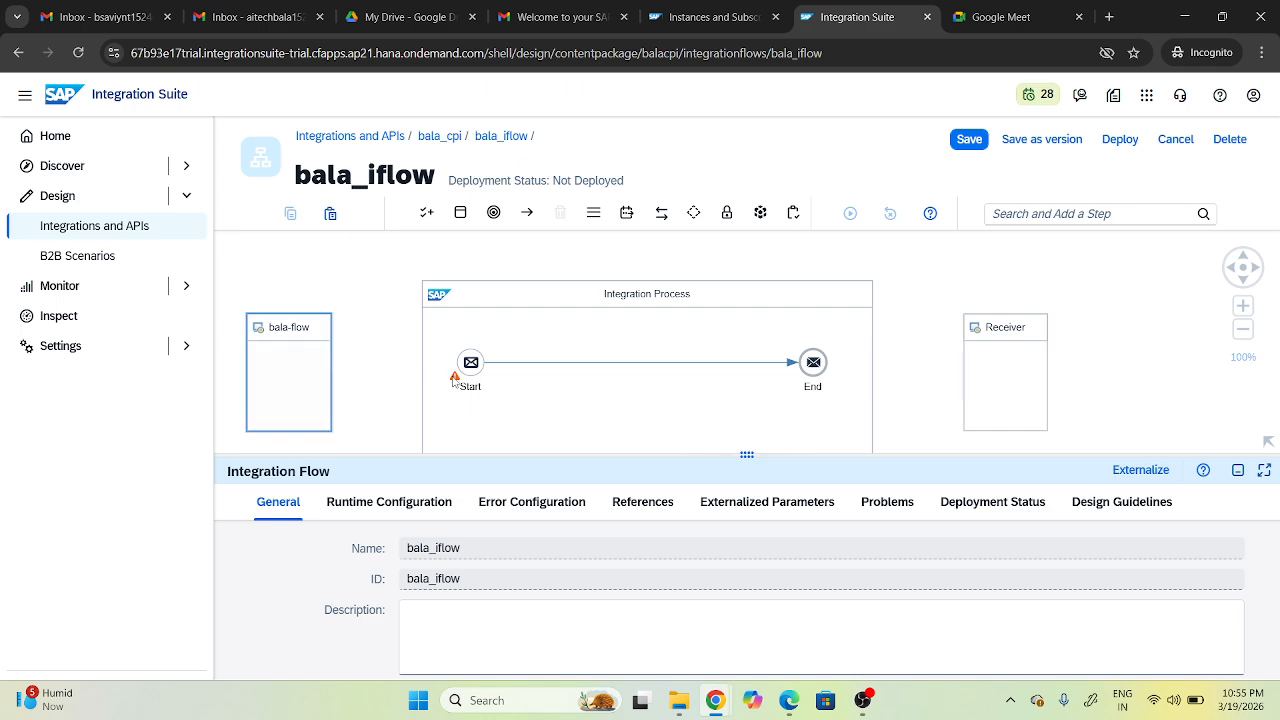
click(332, 375)
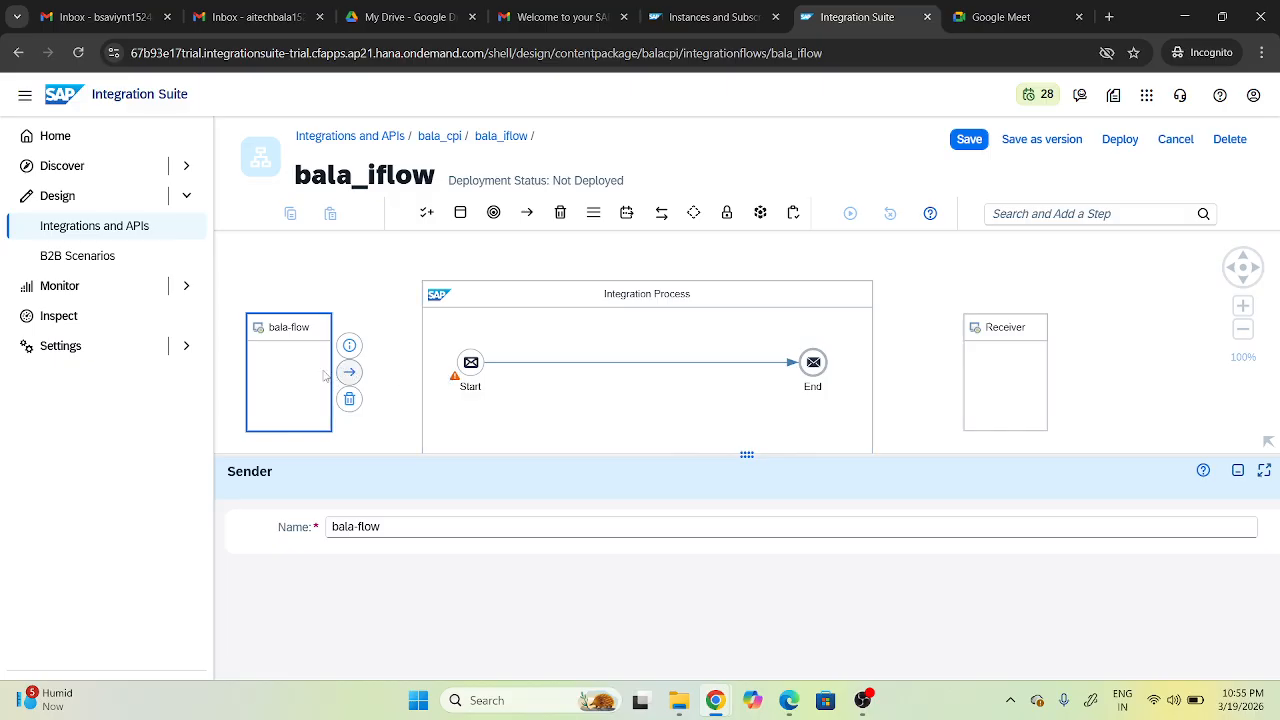
mouse_move(316, 376)
mouse_down()
mouse_move(426, 370)
mouse_move(316, 372)
mouse_up()
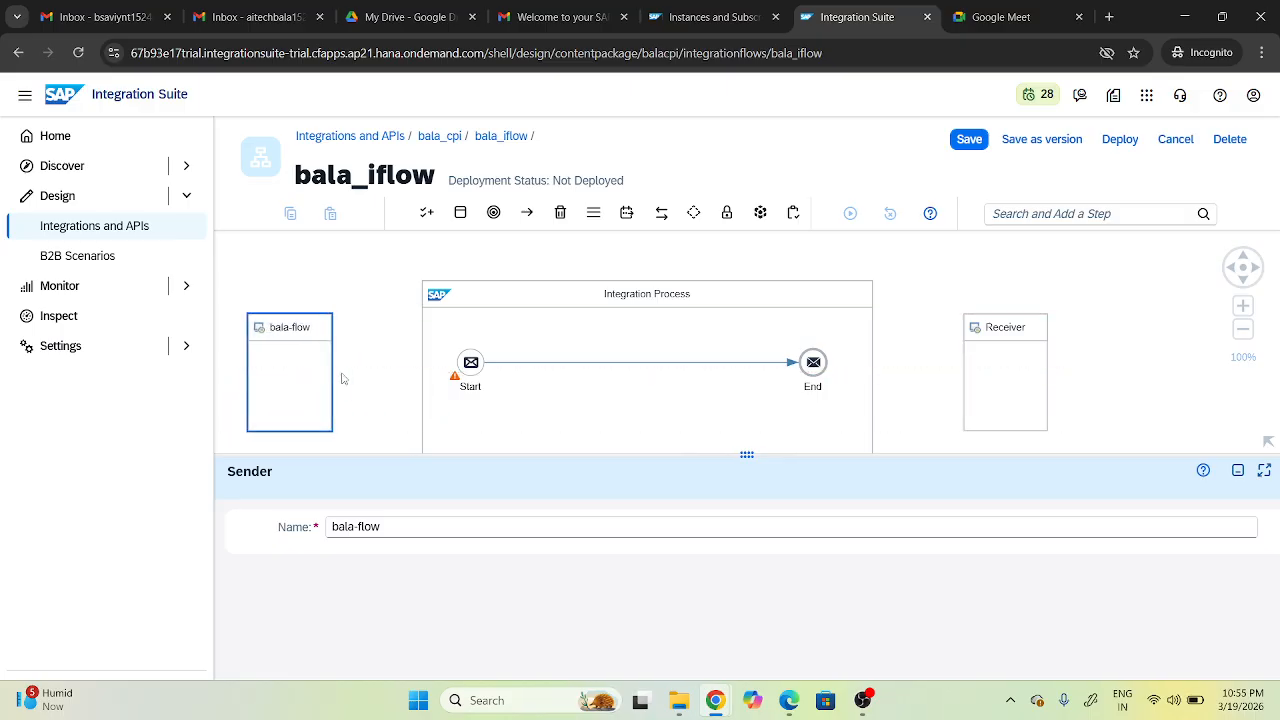
click(387, 376)
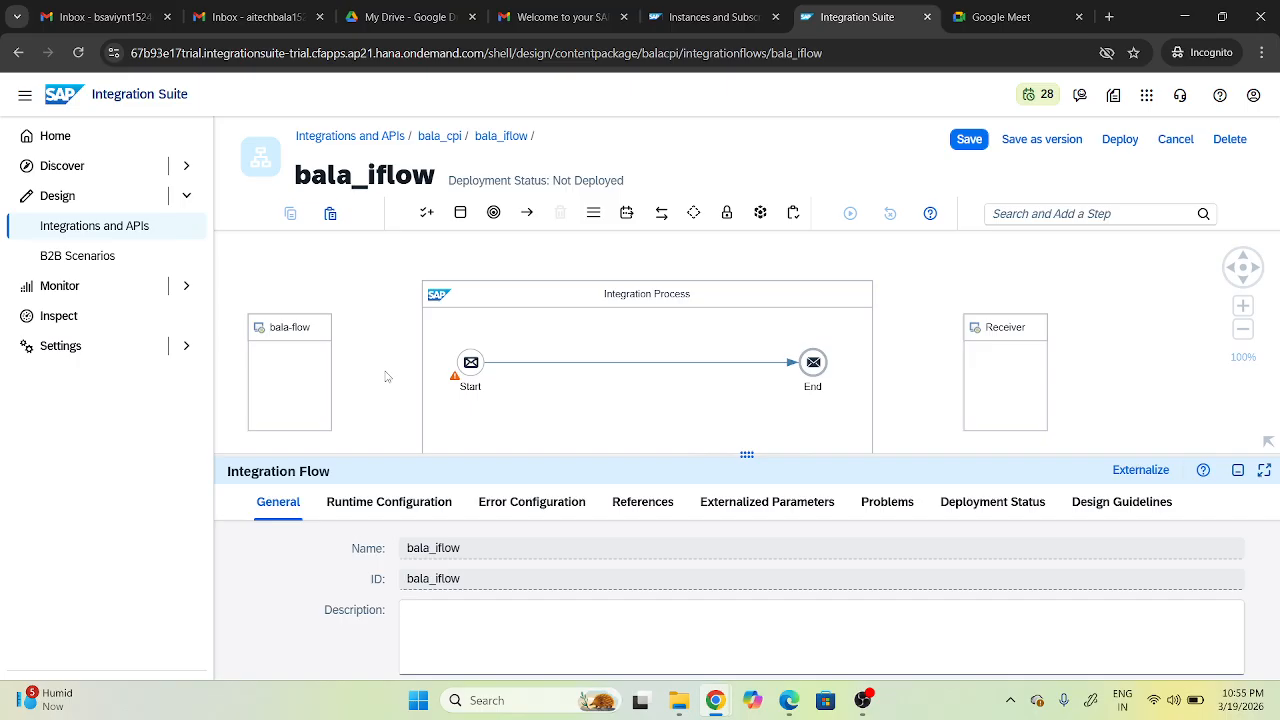
click(310, 377)
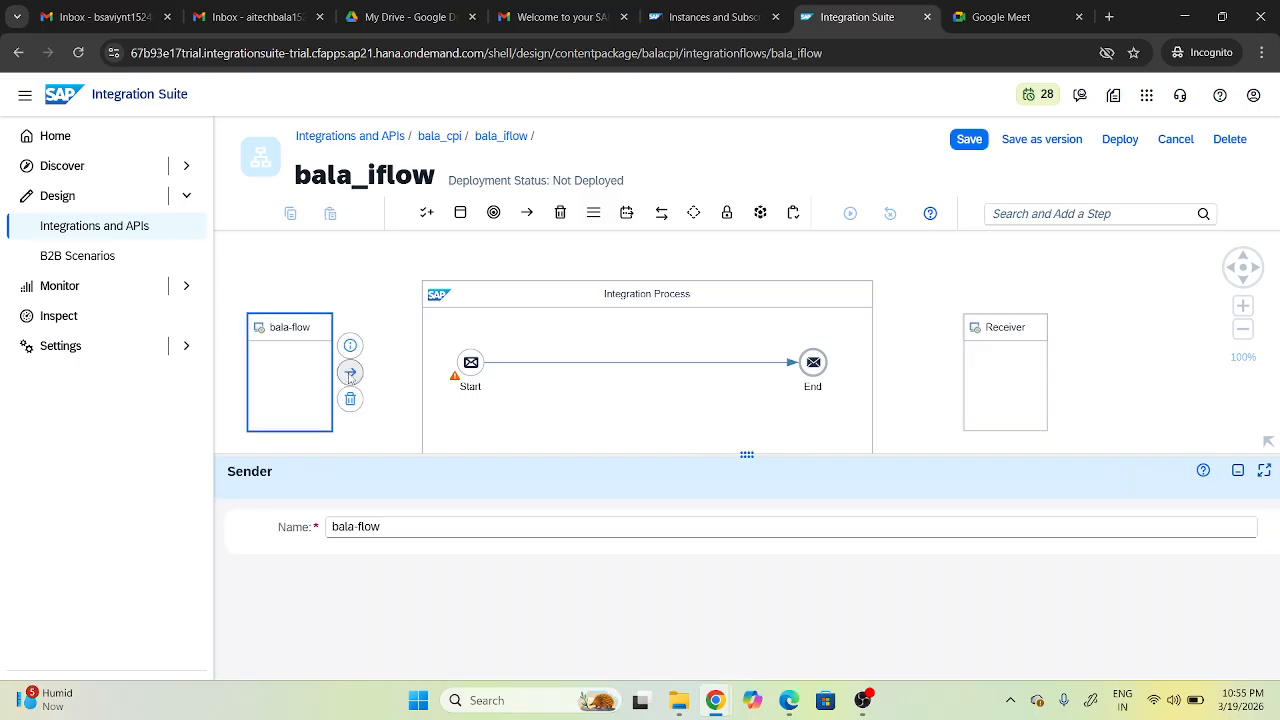
drag(350, 375, 460, 368)
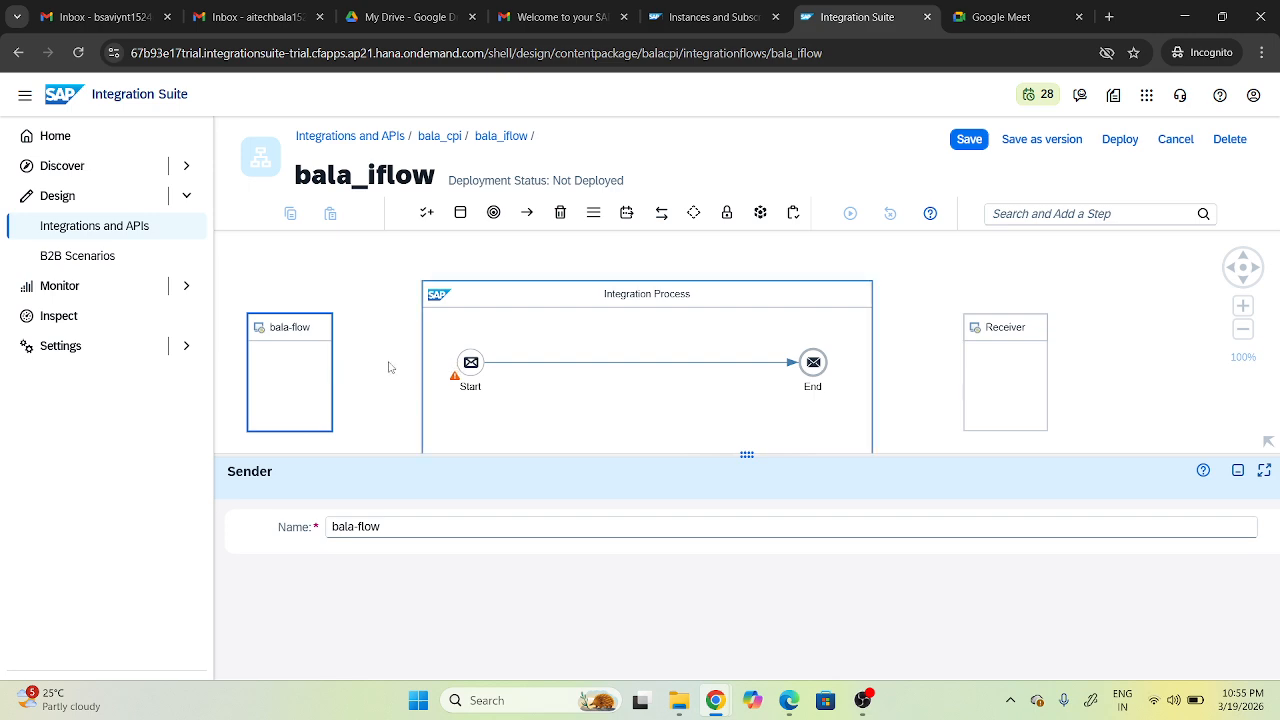
click(337, 376)
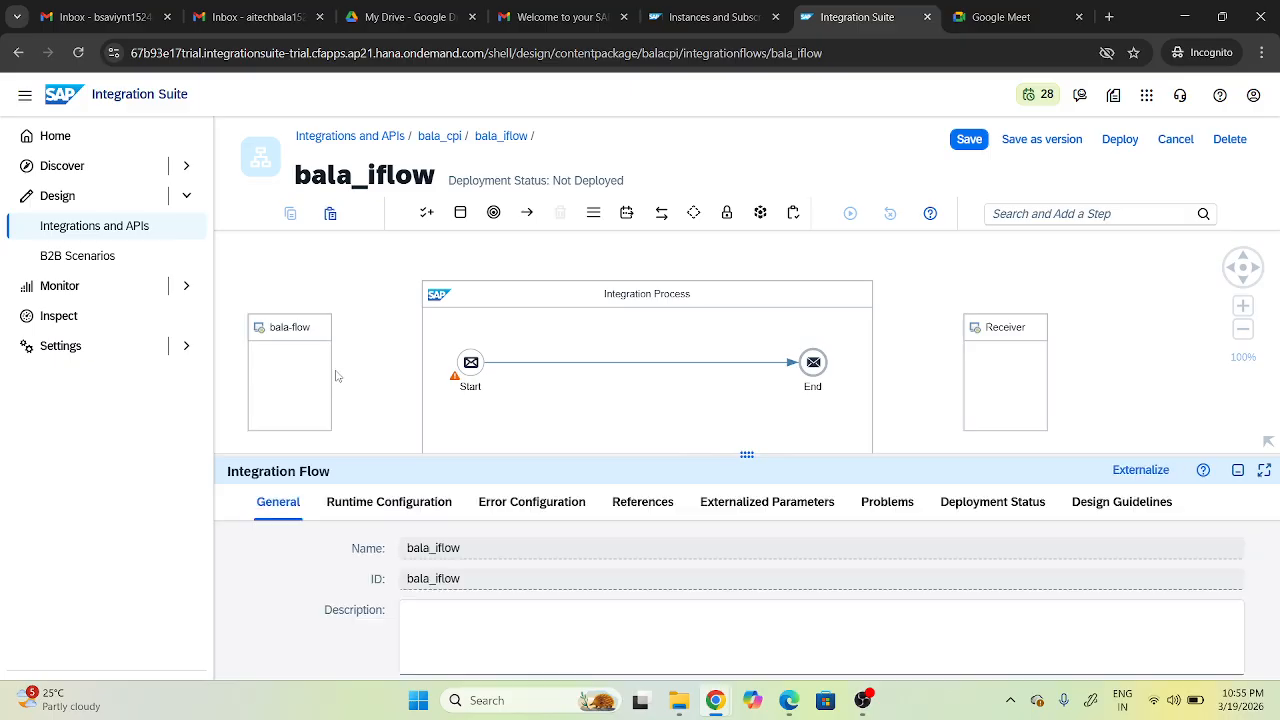
Connect the bala-flow sender to the Start event of the integration process with an HTTPS adapter.
click(325, 377)
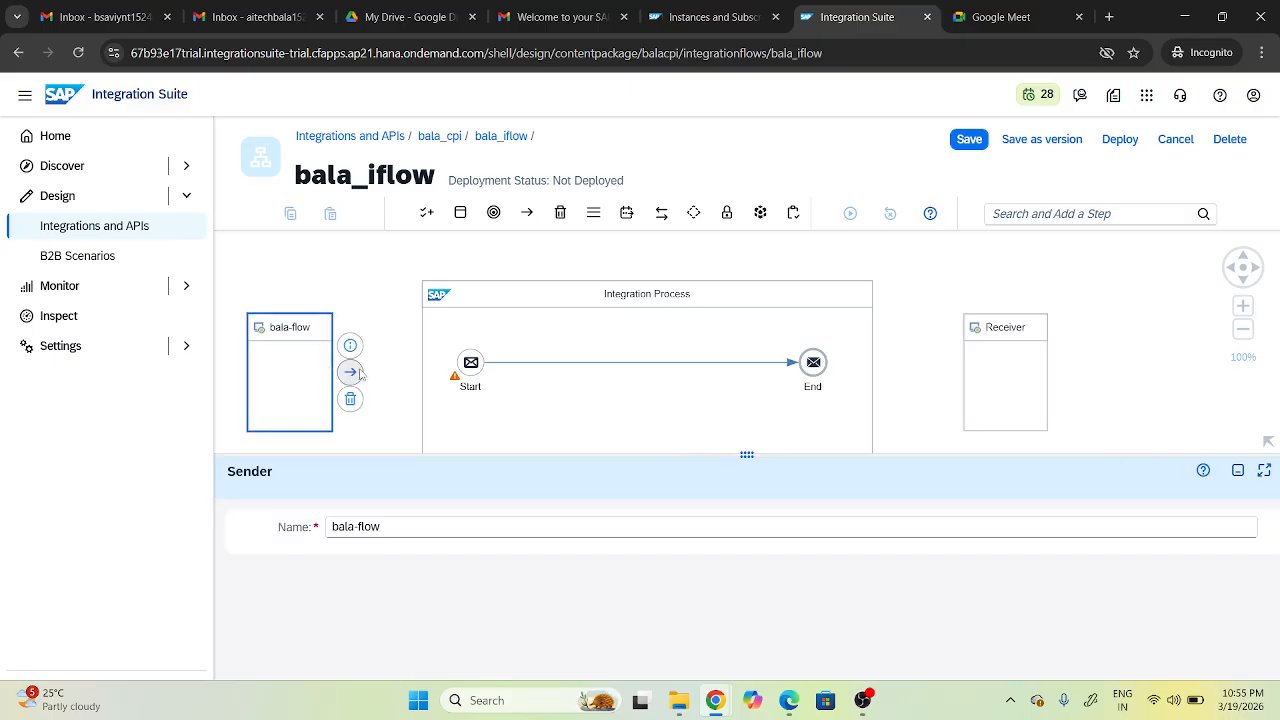
mouse_move(355, 374)
mouse_down()
mouse_move(420, 378)
mouse_move(471, 360)
mouse_move(465, 369)
mouse_up()
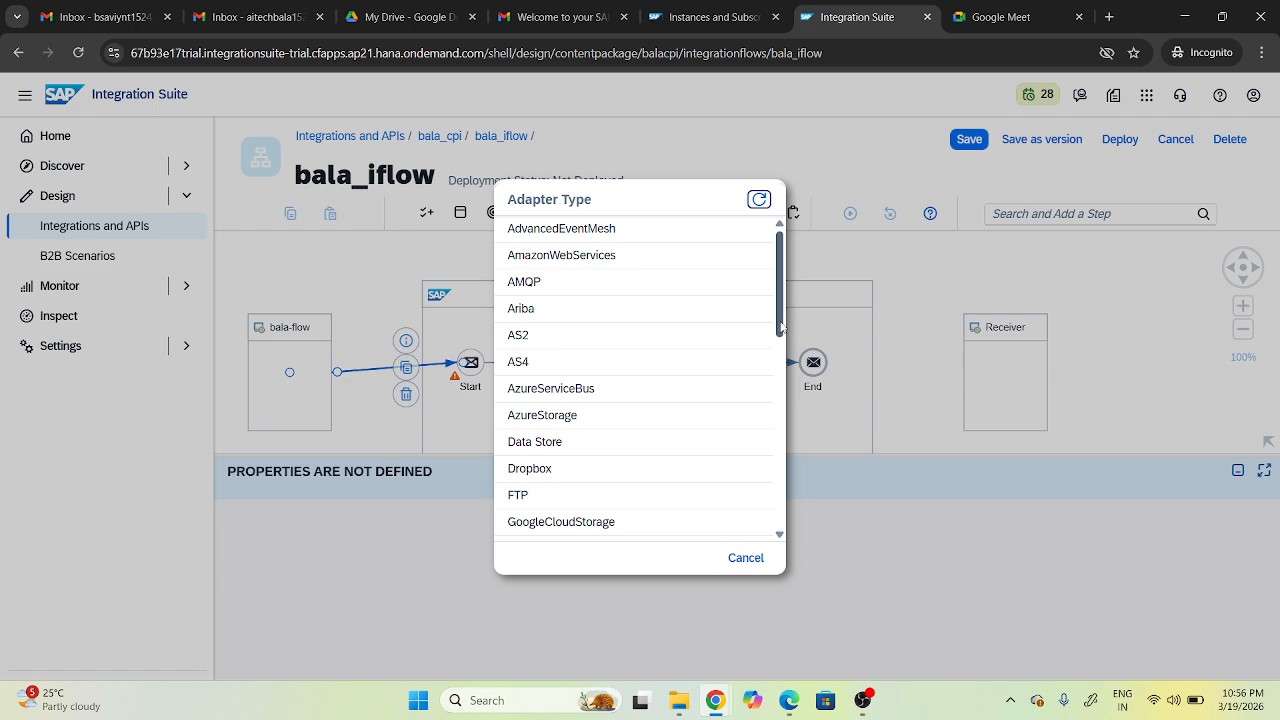
drag(781, 326, 776, 410)
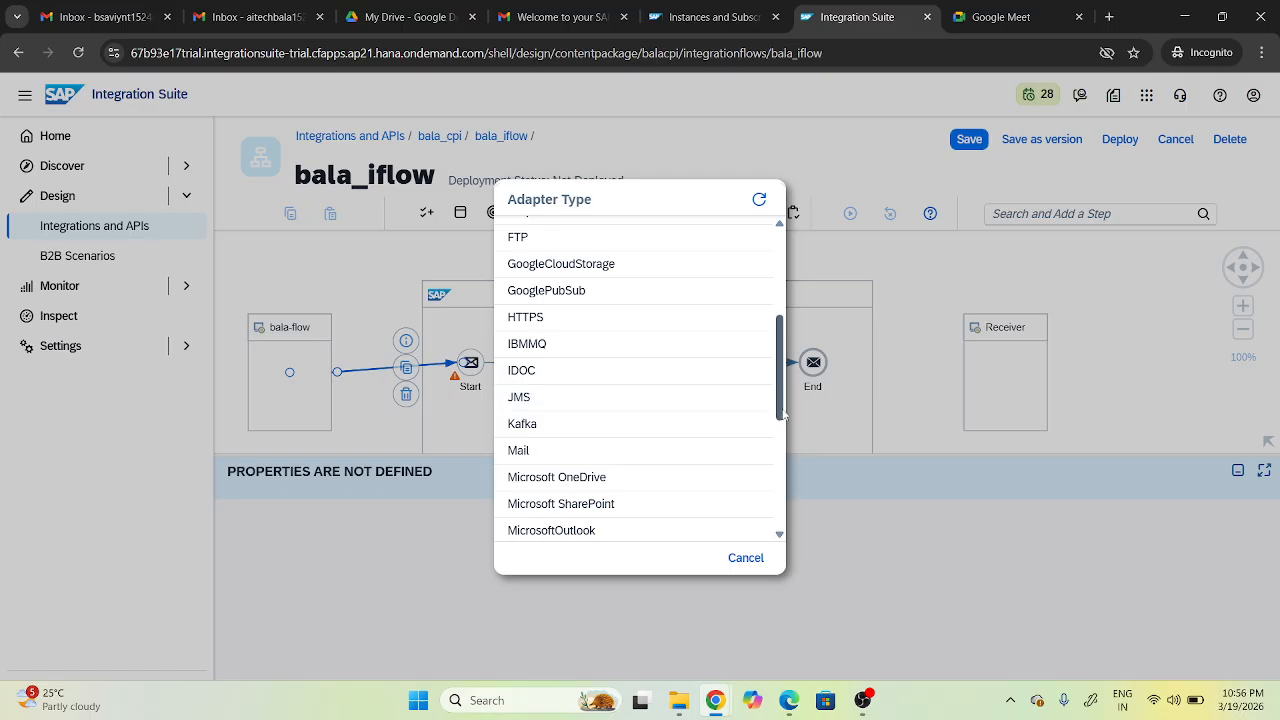
drag(784, 414, 767, 540)
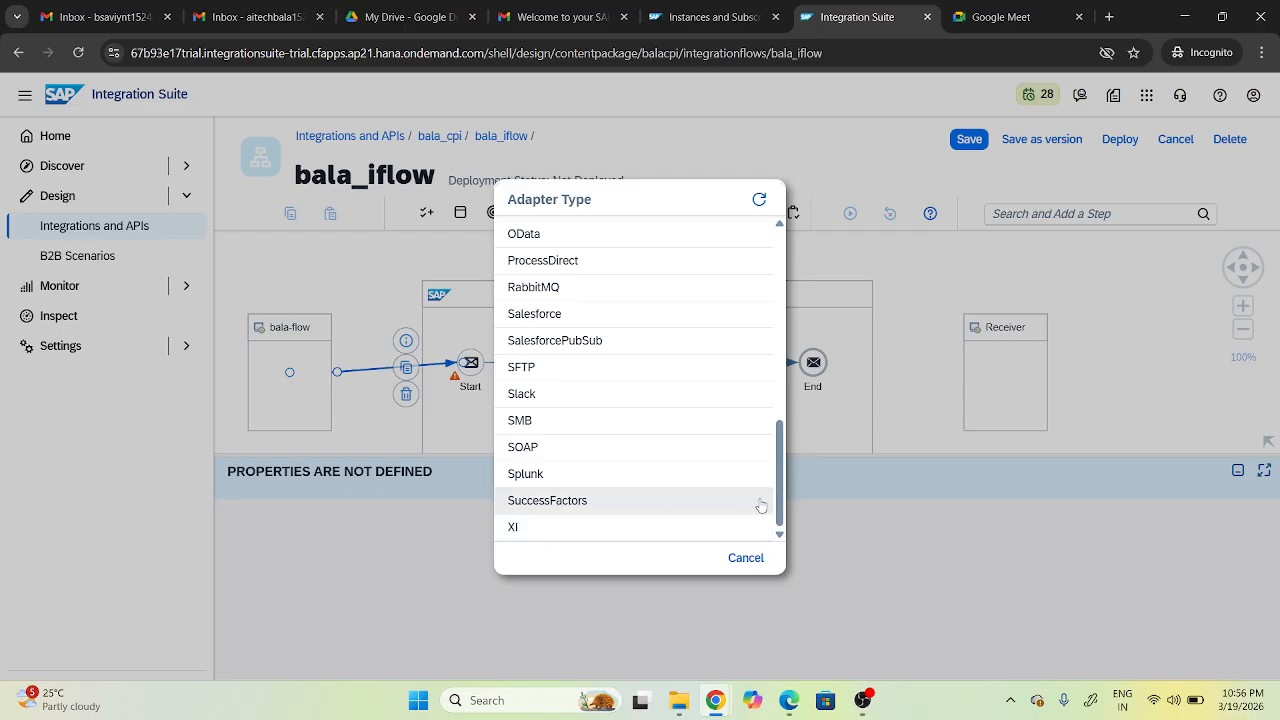
drag(780, 502, 778, 390)
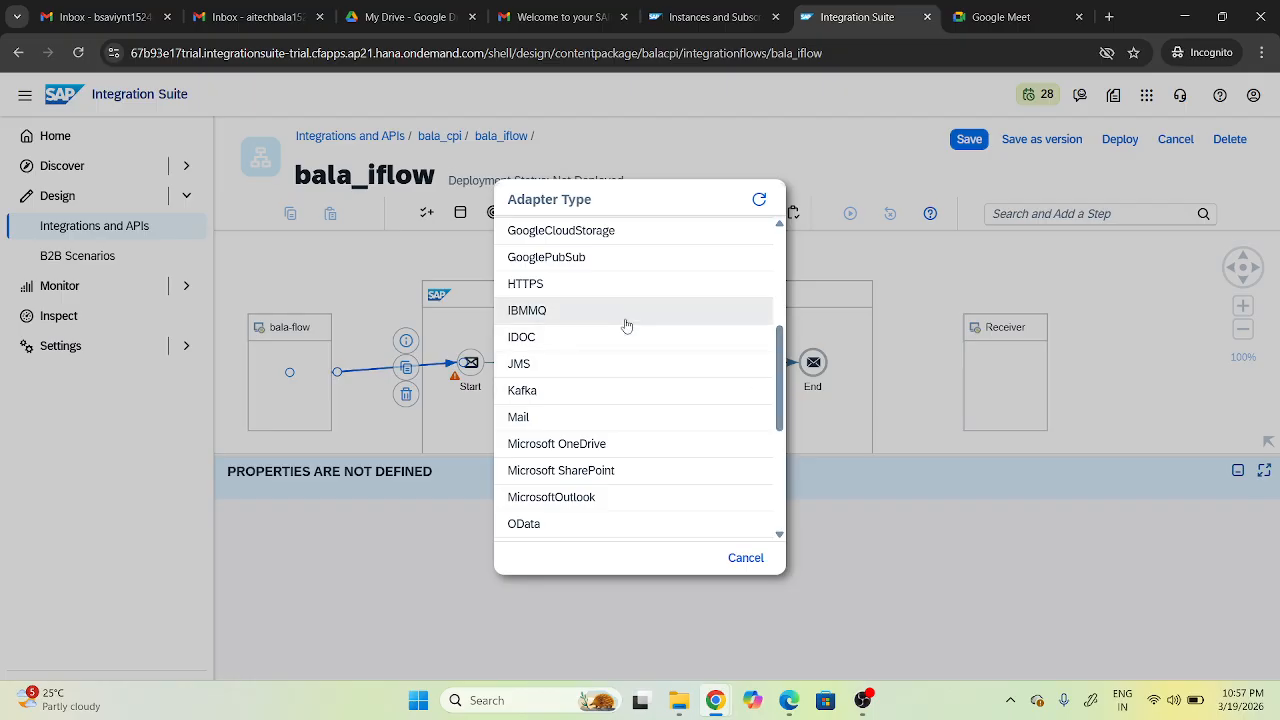
click(558, 290)
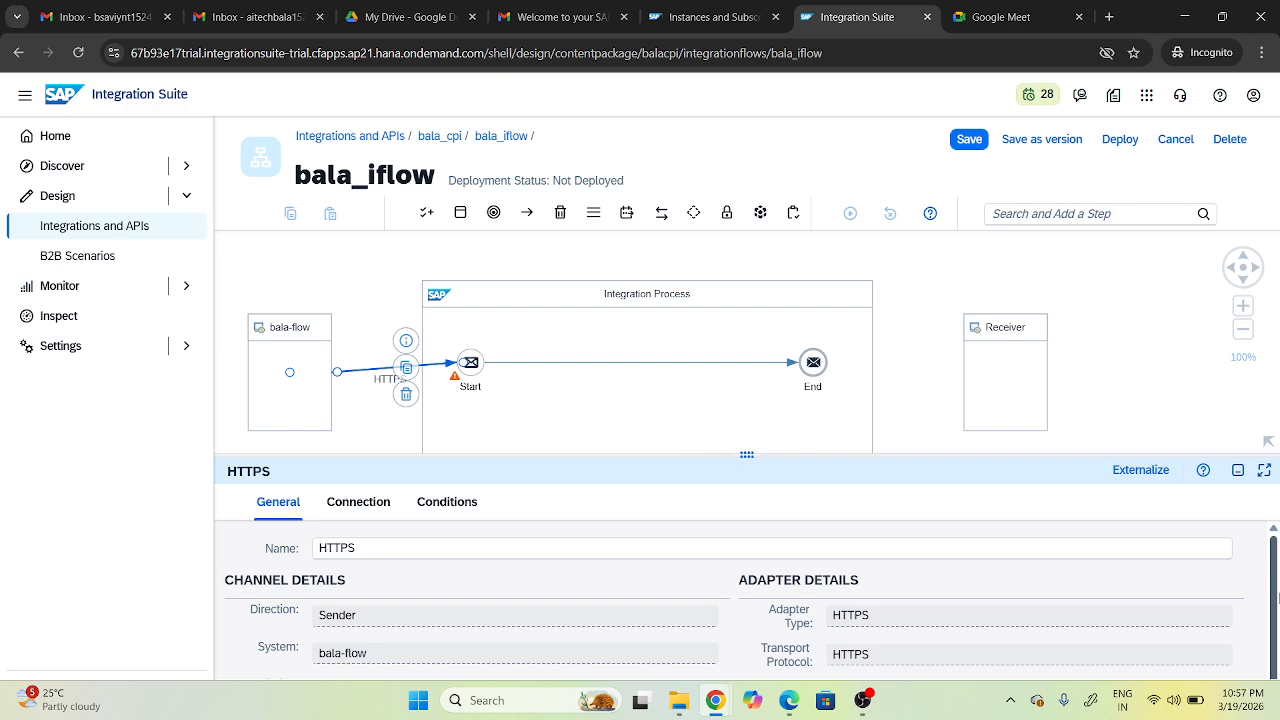
Set the connection address of the HTTPS sender channel to /test.
scroll(1276, 592, down, 1)
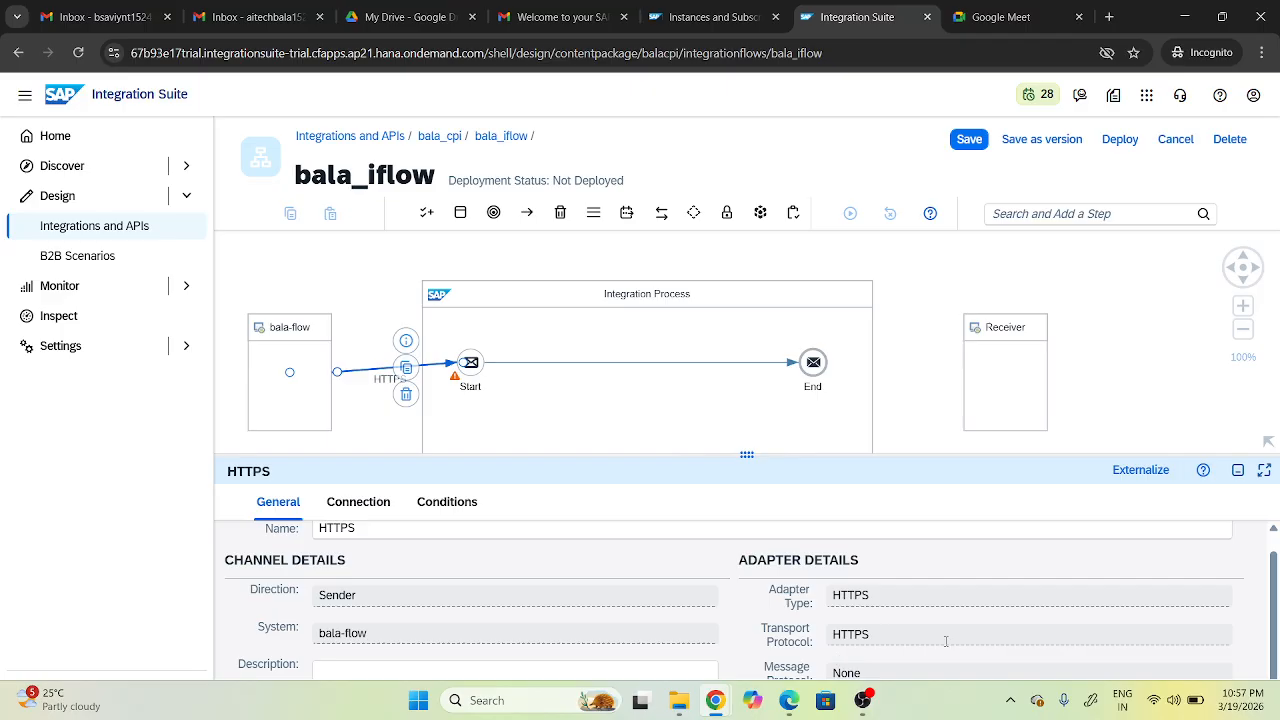
drag(1276, 629, 1270, 680)
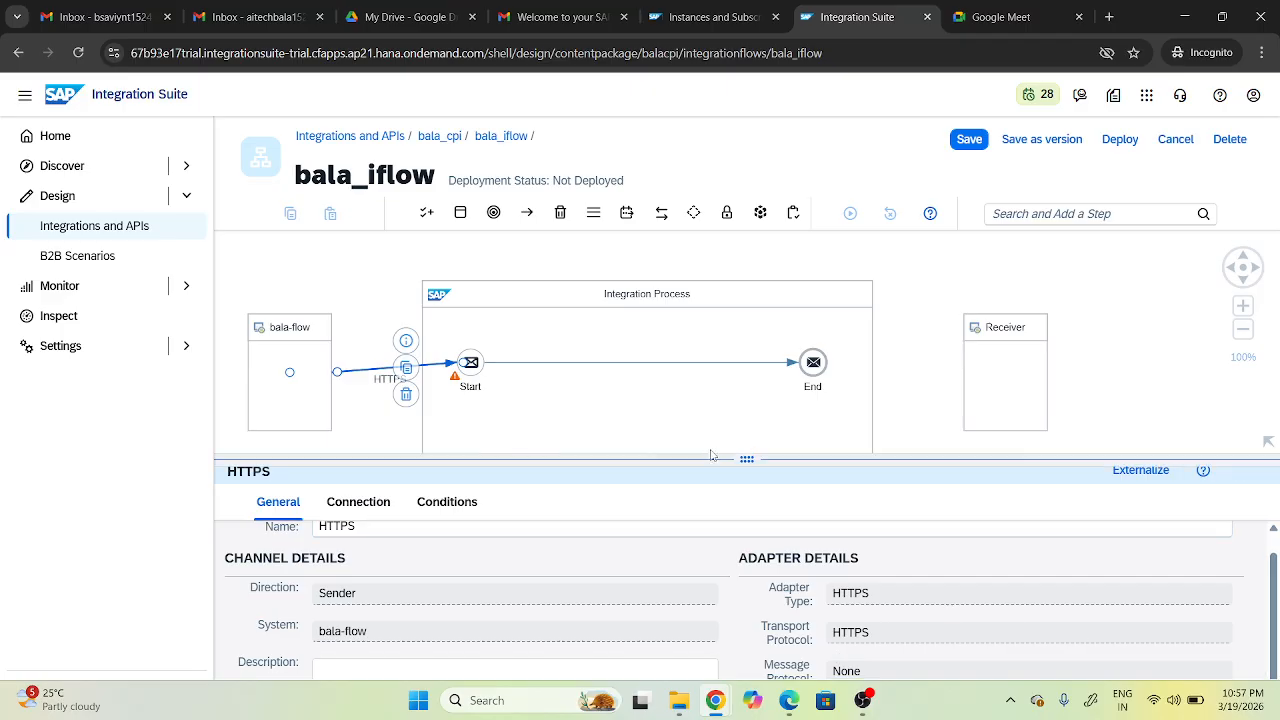
drag(713, 453, 710, 356)
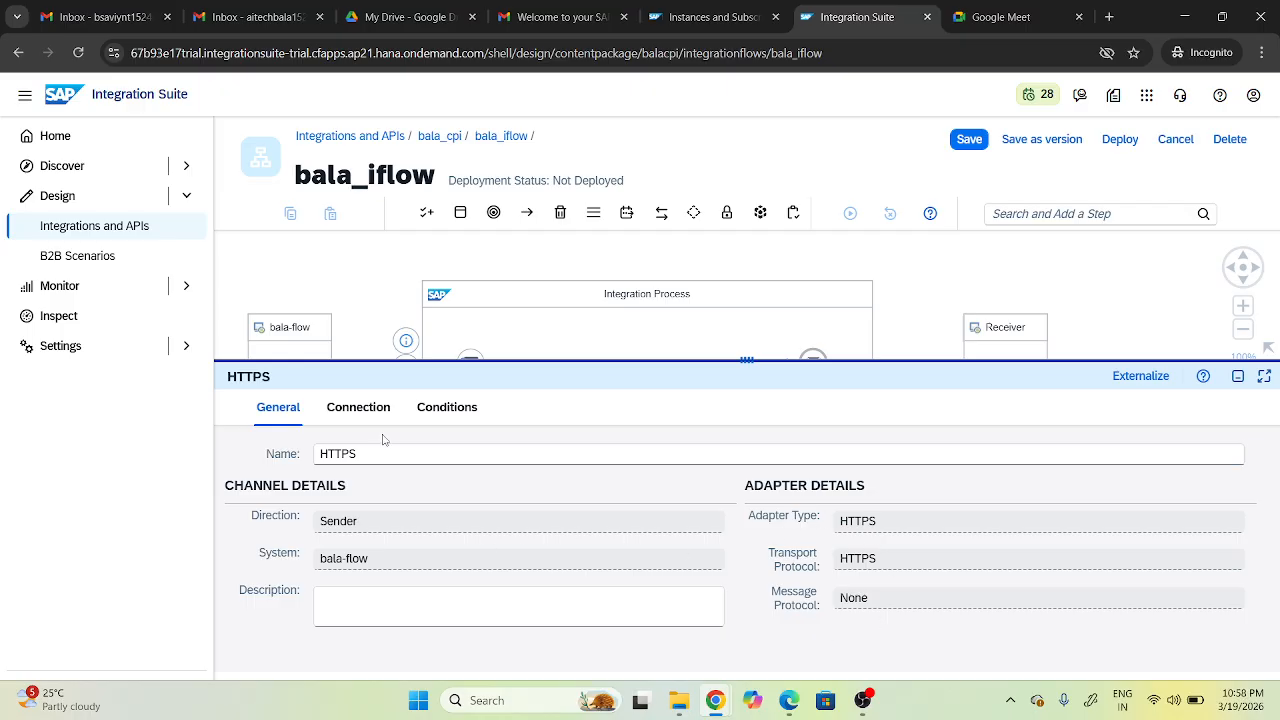
click(350, 410)
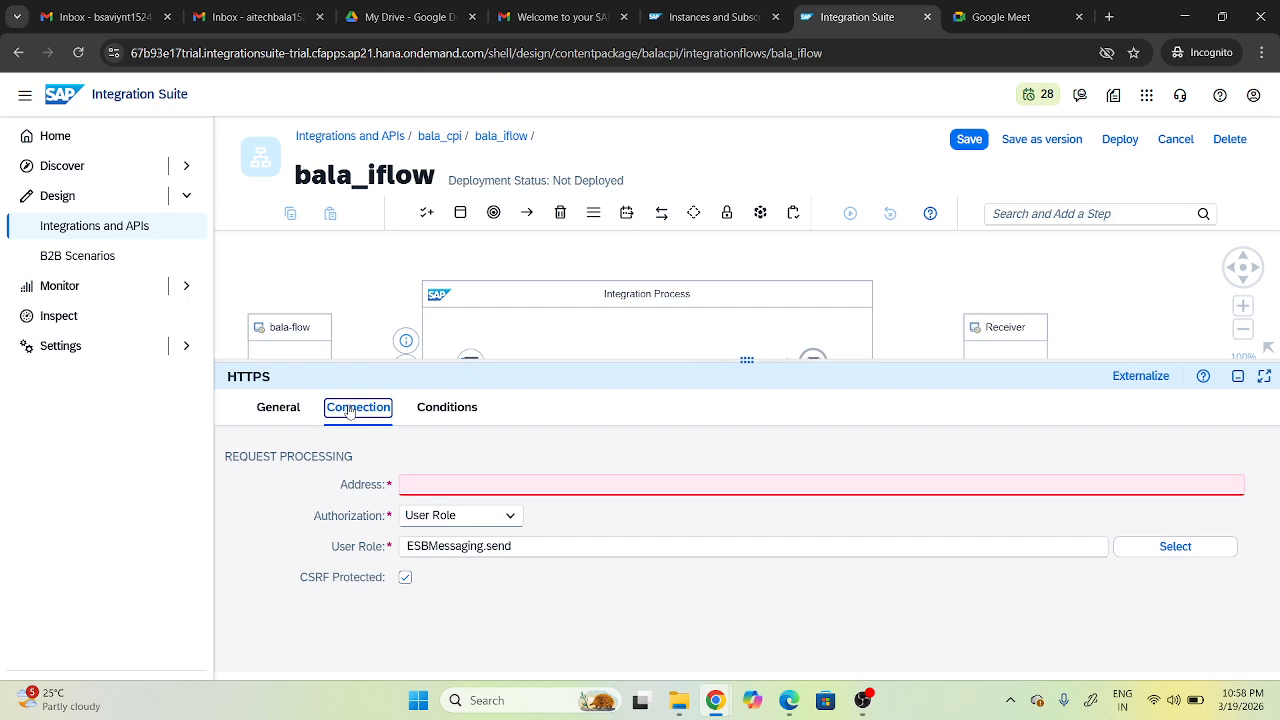
click(421, 485)
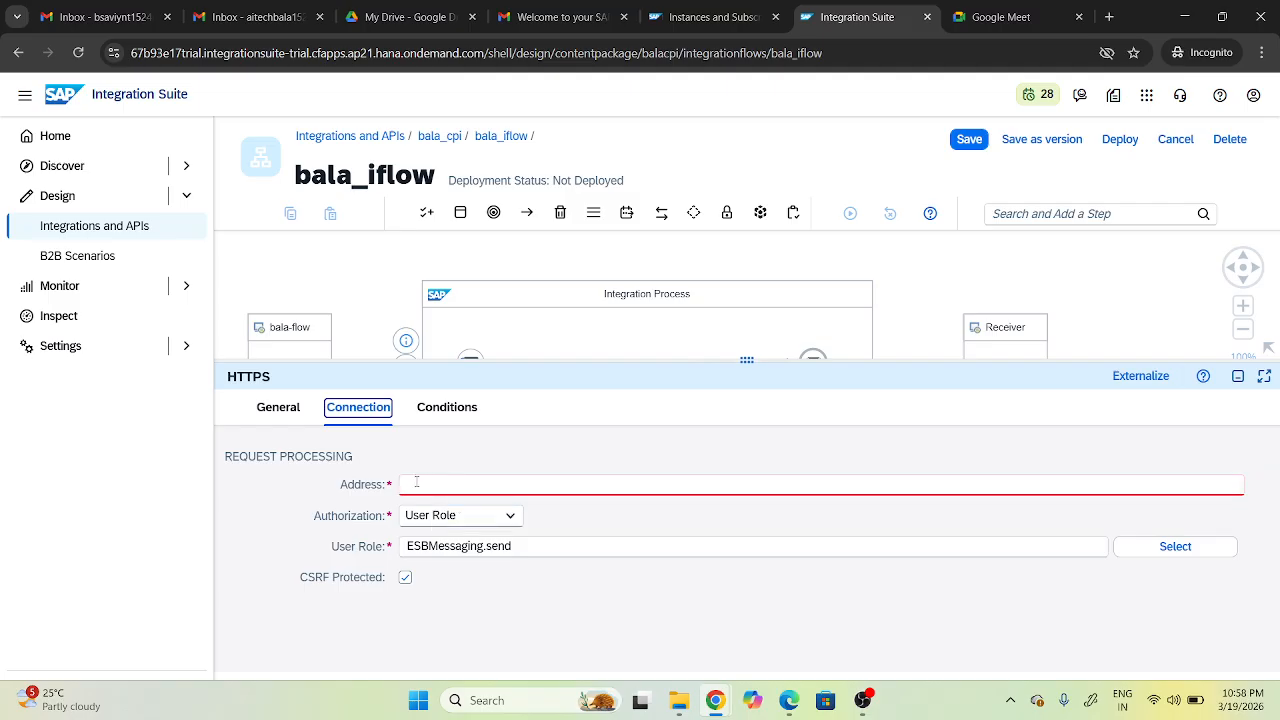
click(416, 484)
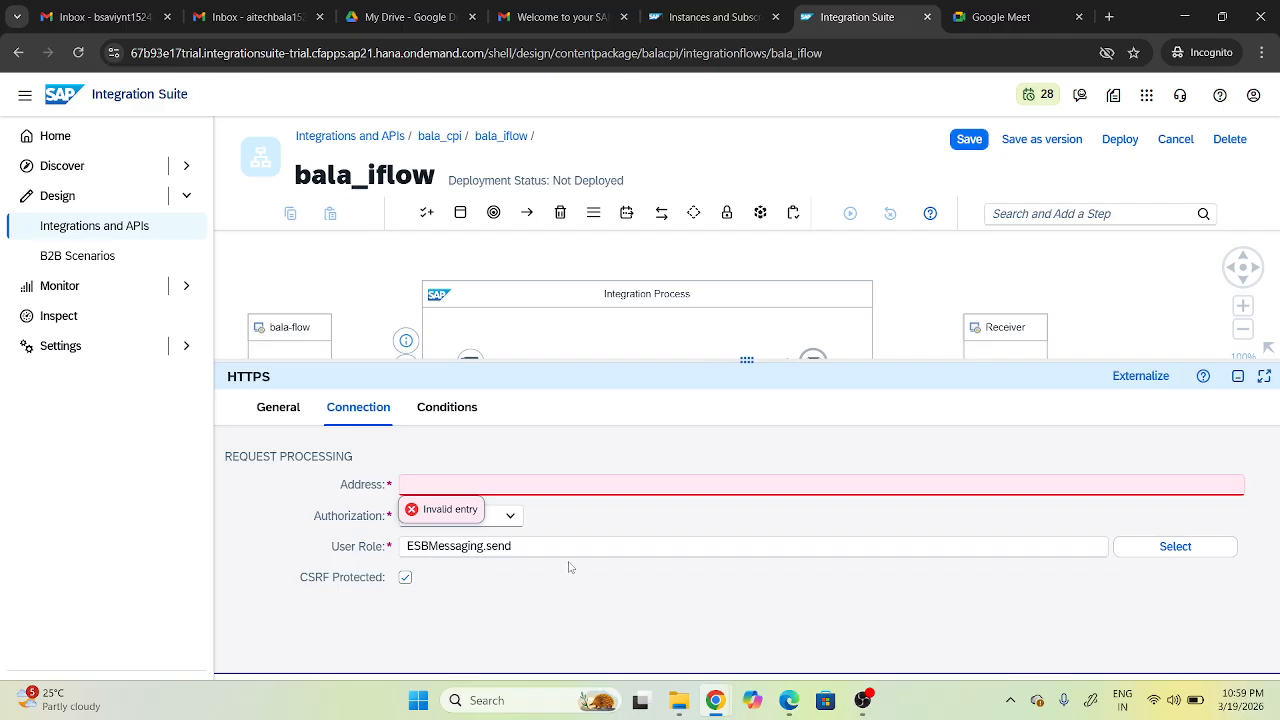
click(427, 486)
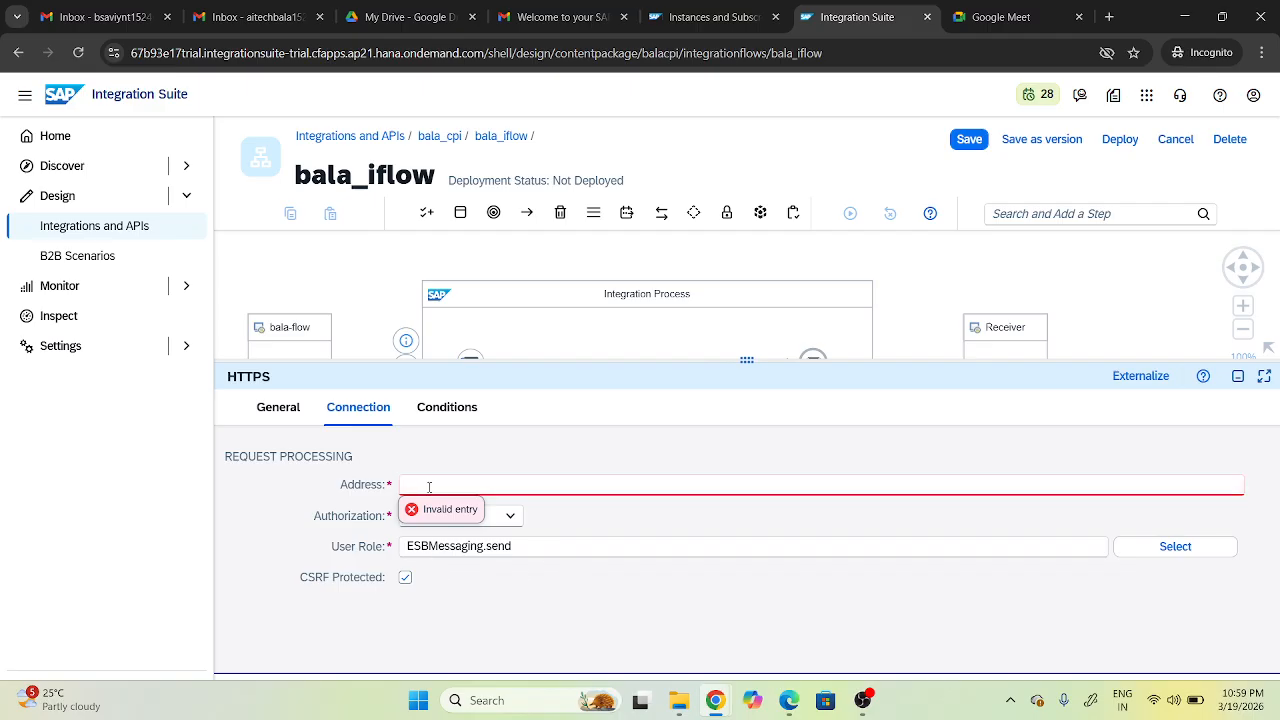
text(/)
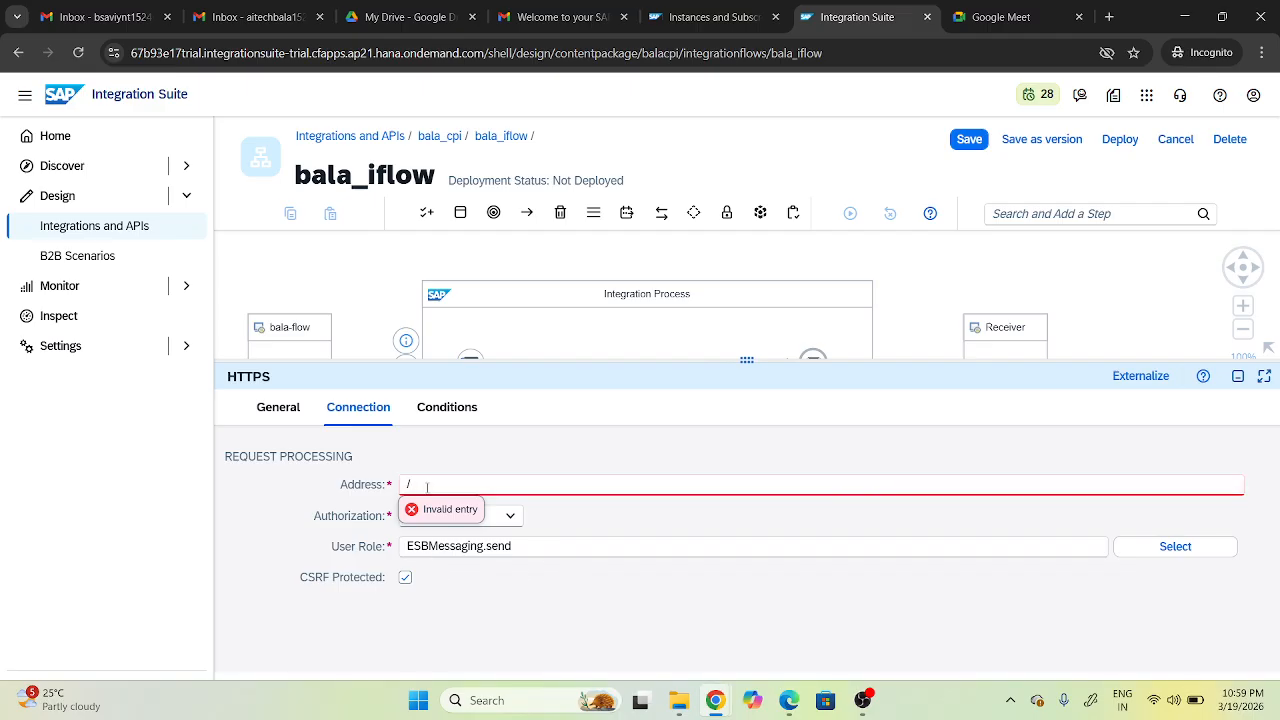
text(test)
click(660, 507)
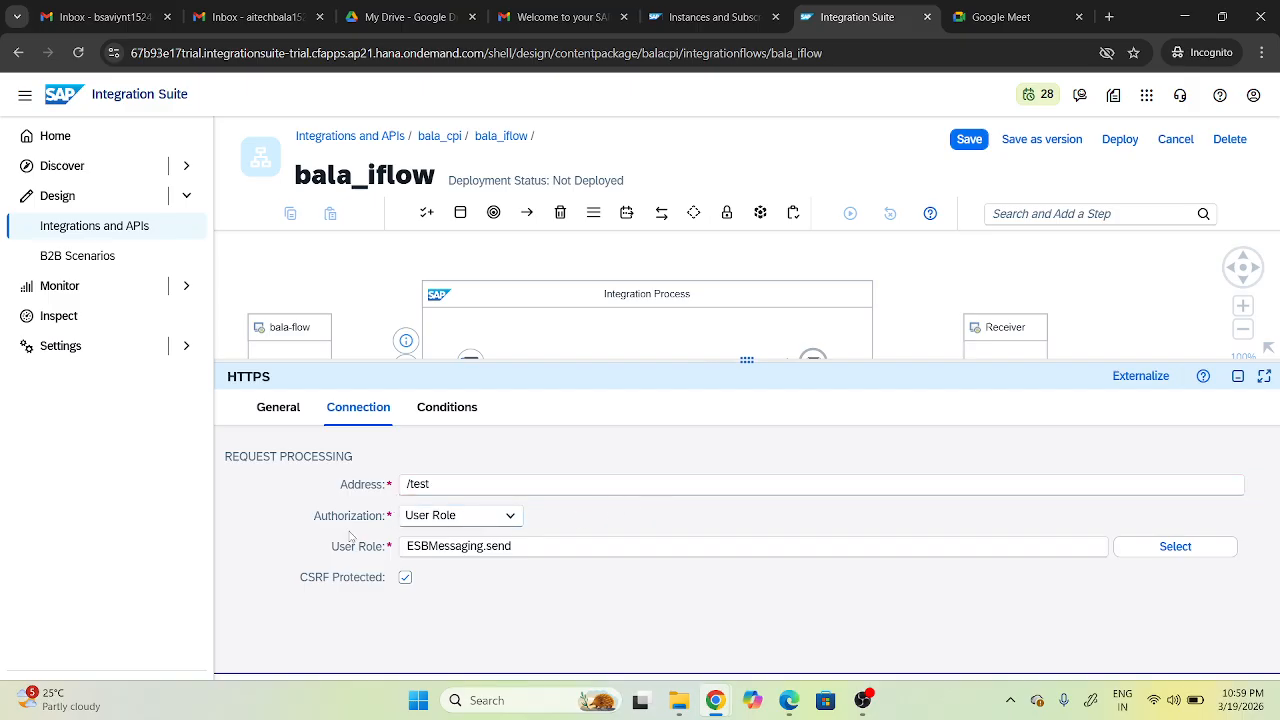
Turn off CSRF protection for the HTTPS channel, and check the authorization types and user roles on offer.
click(510, 518)
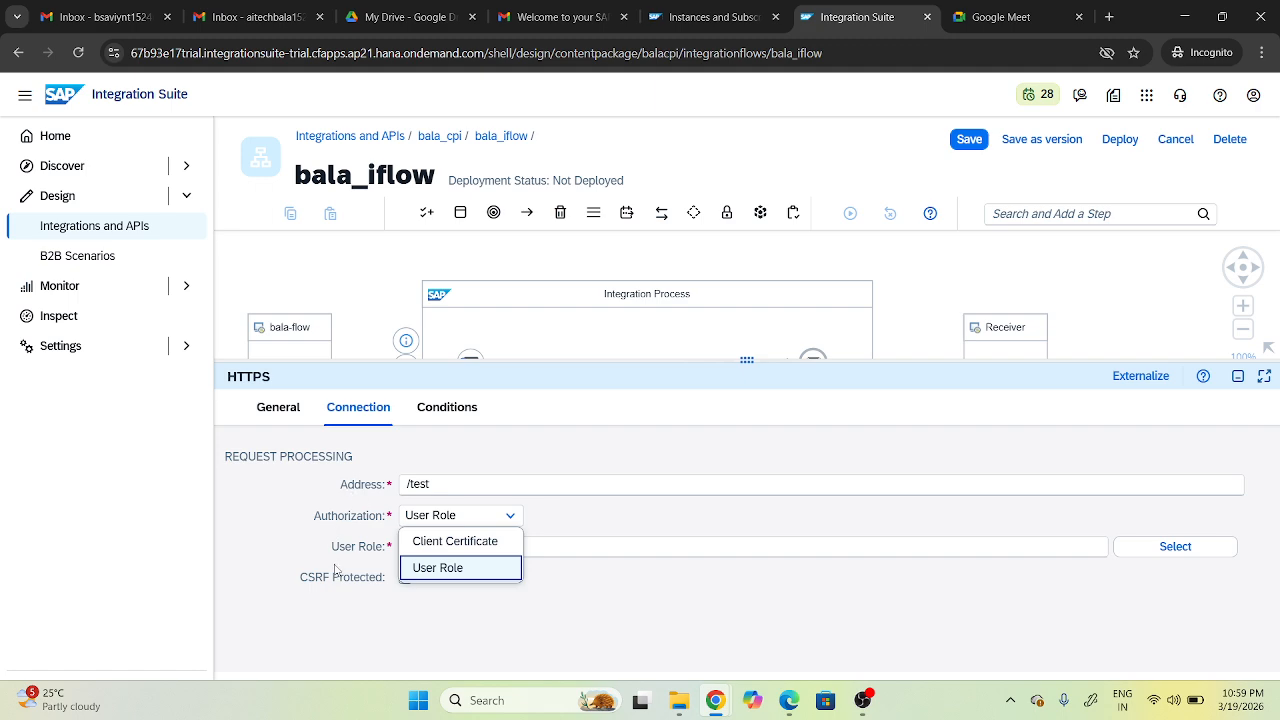
click(271, 545)
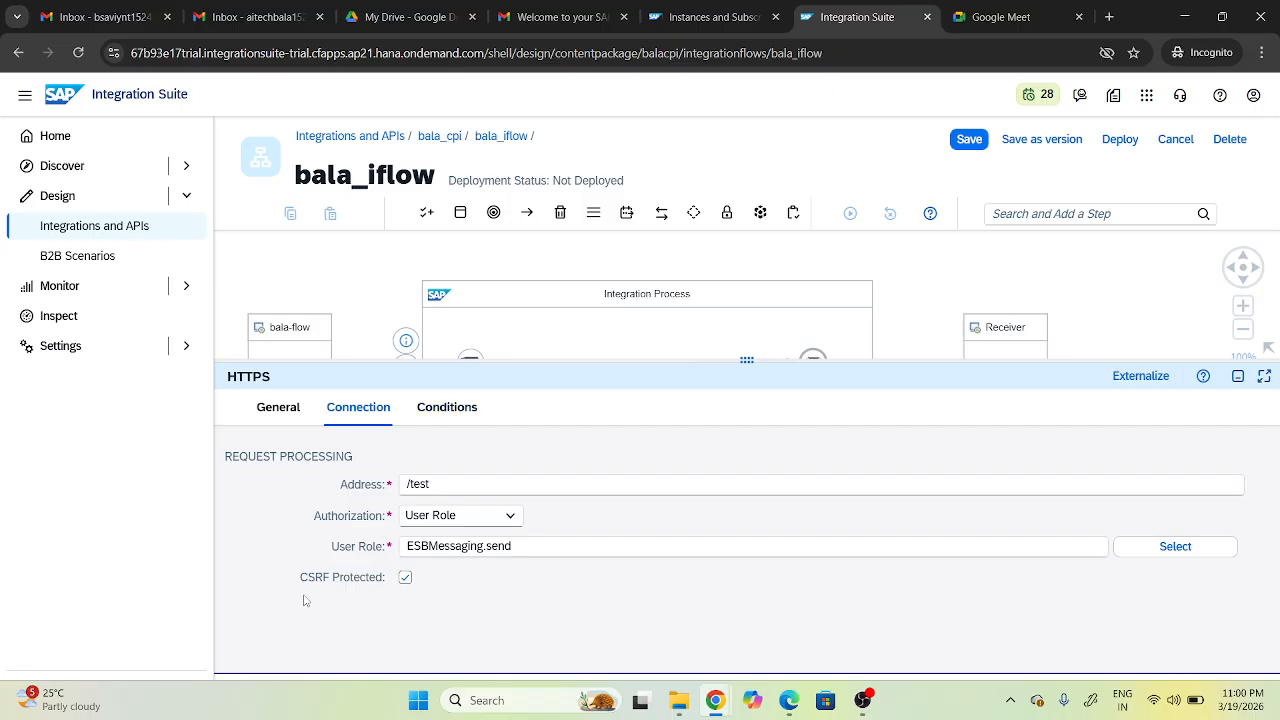
click(405, 580)
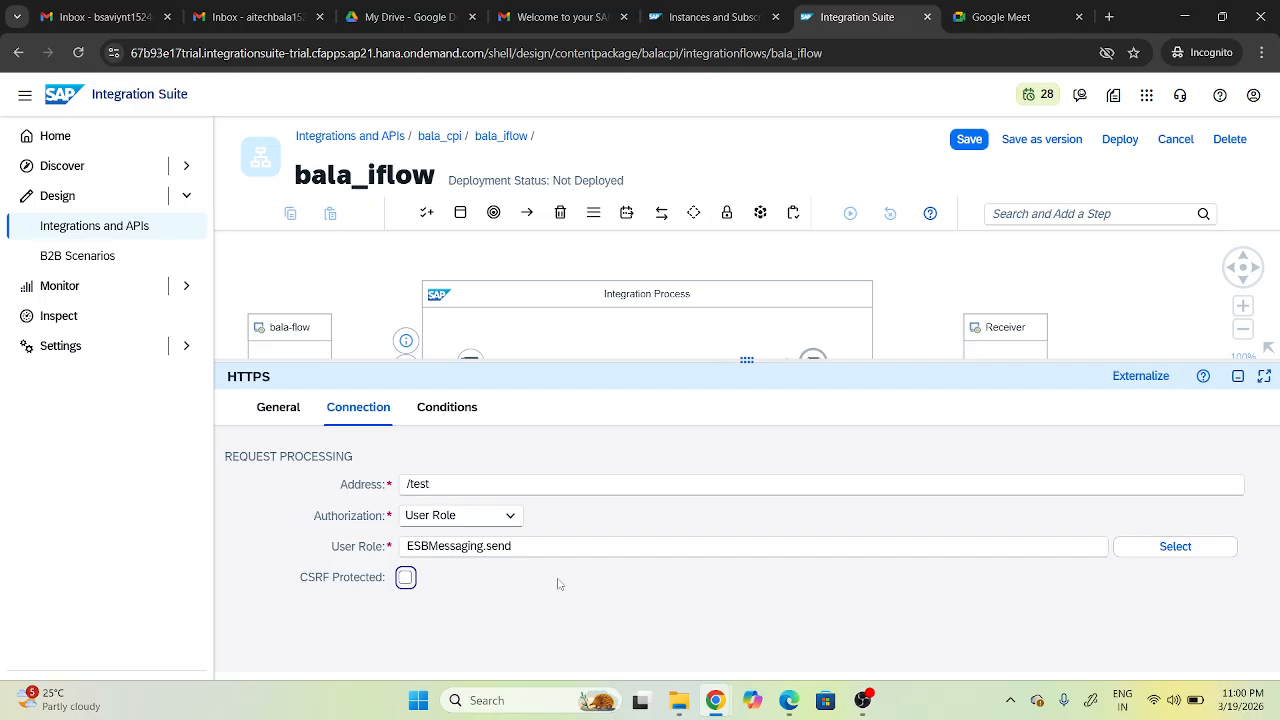
click(1204, 556)
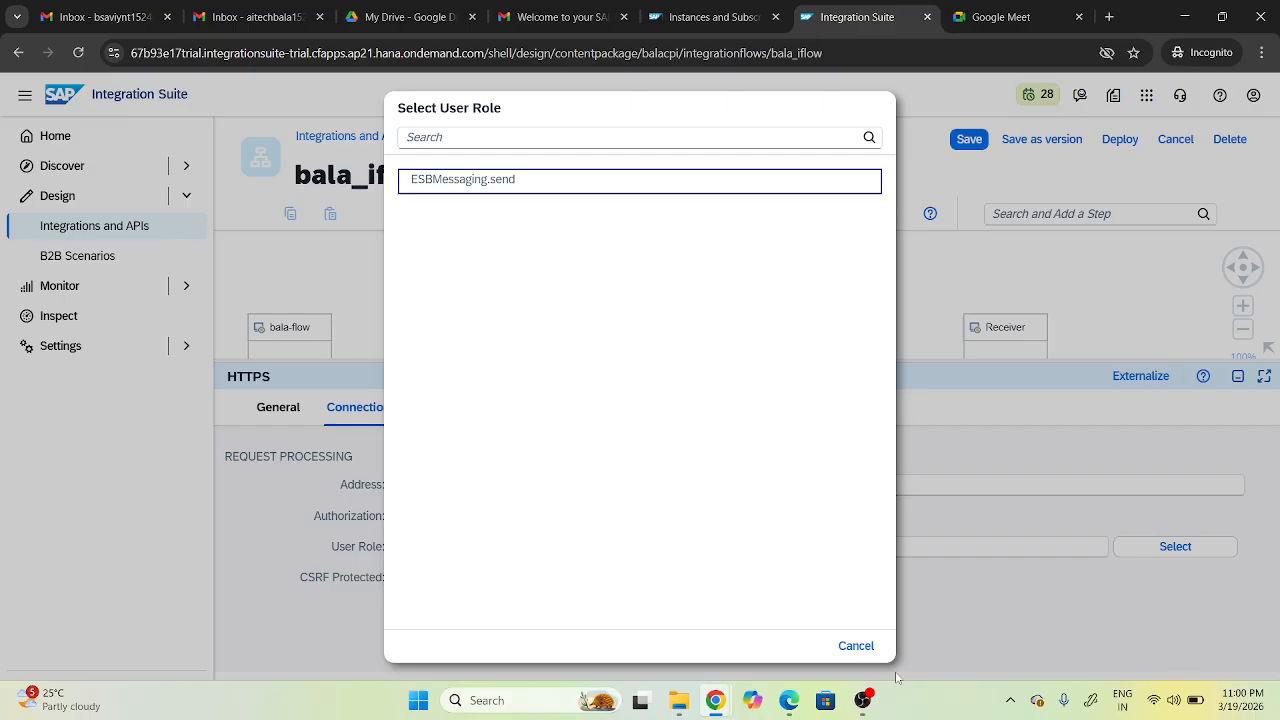
click(872, 647)
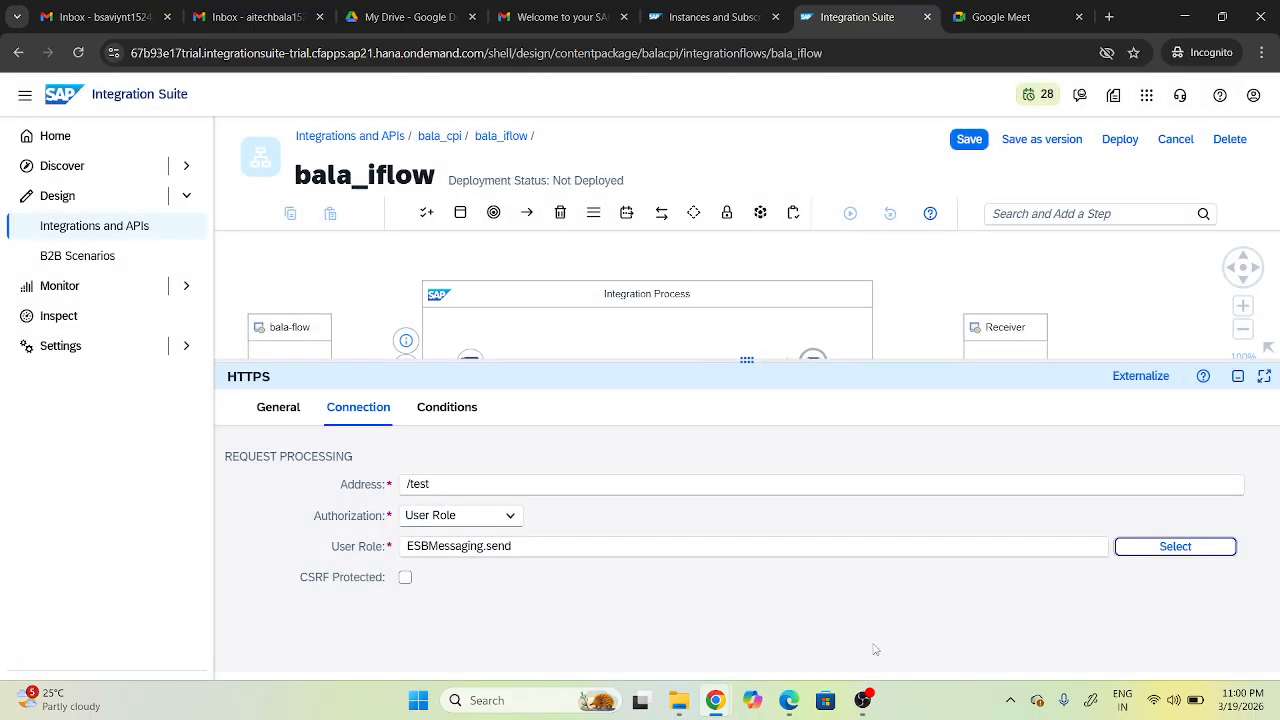
Review the HTTPS channel's message size condition, general details and connection settings.
click(445, 407)
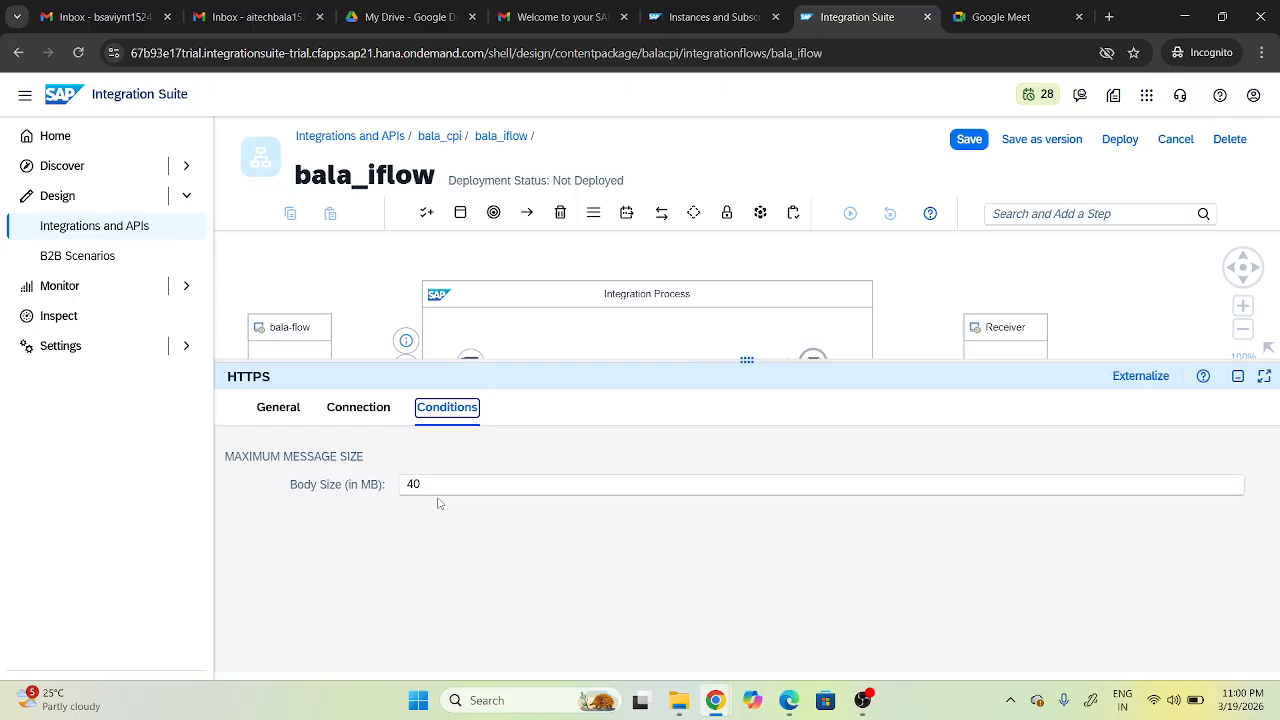
click(291, 410)
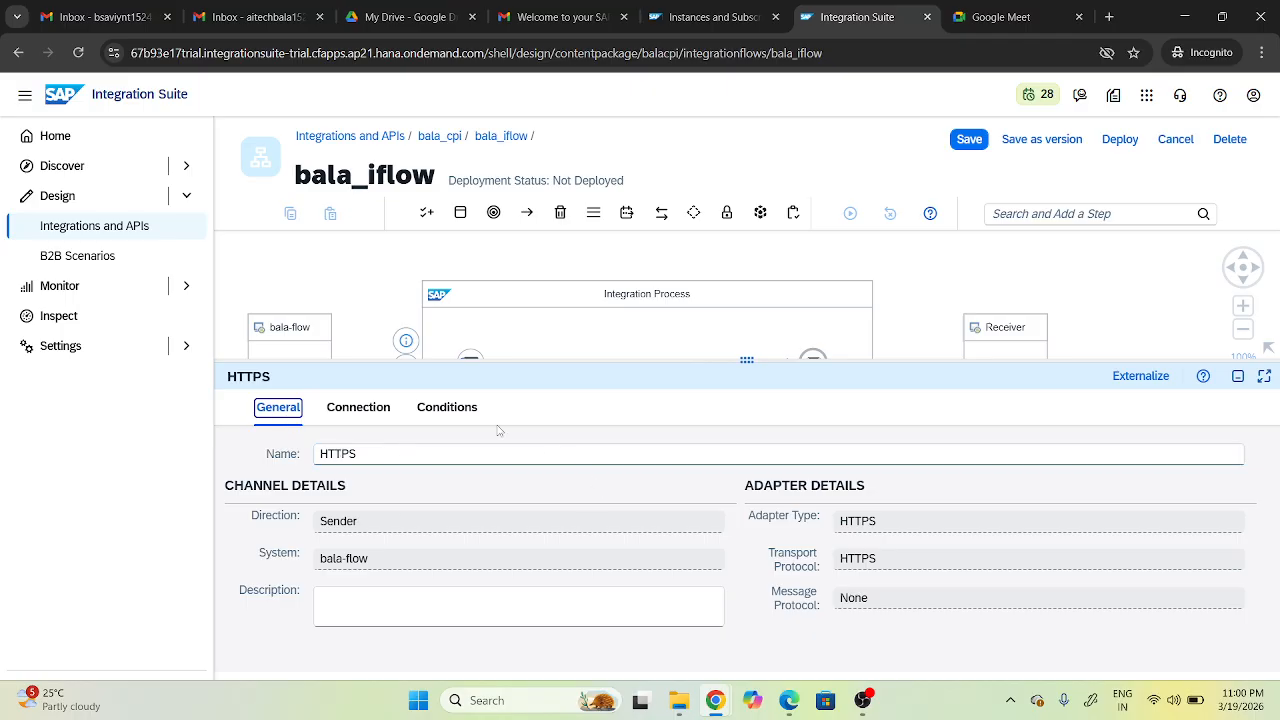
click(354, 410)
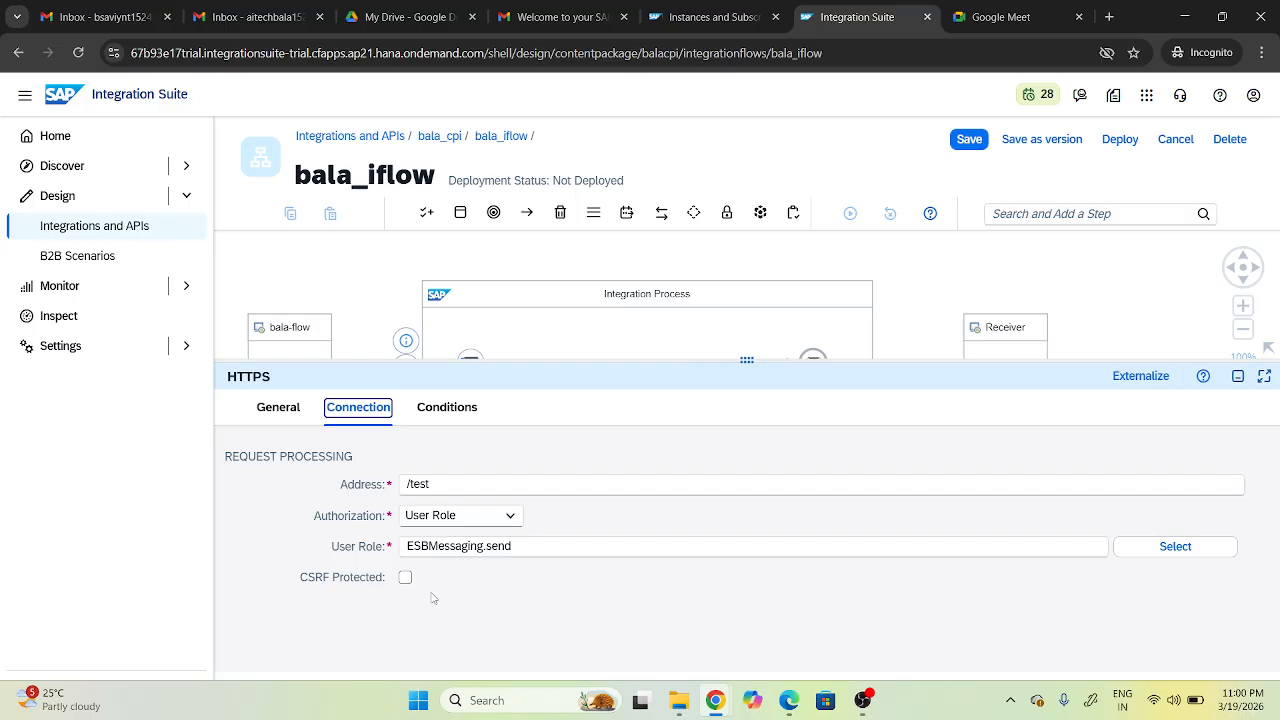
click(459, 404)
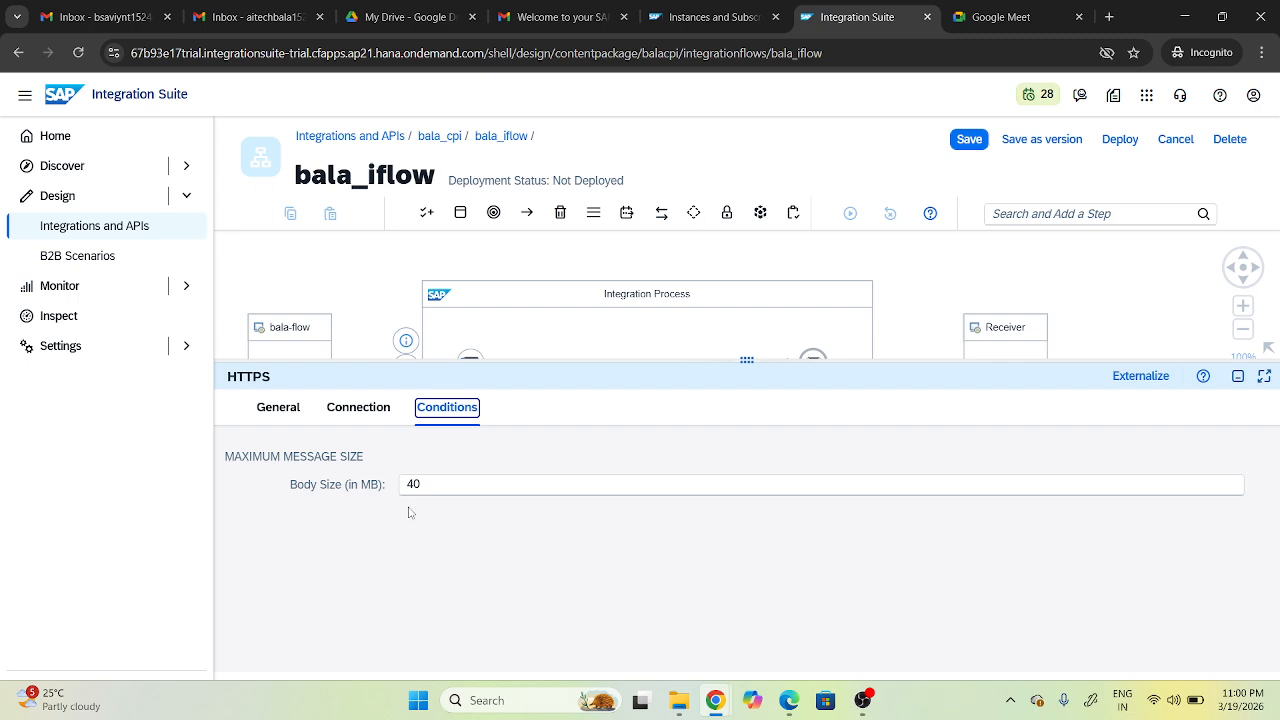
click(367, 301)
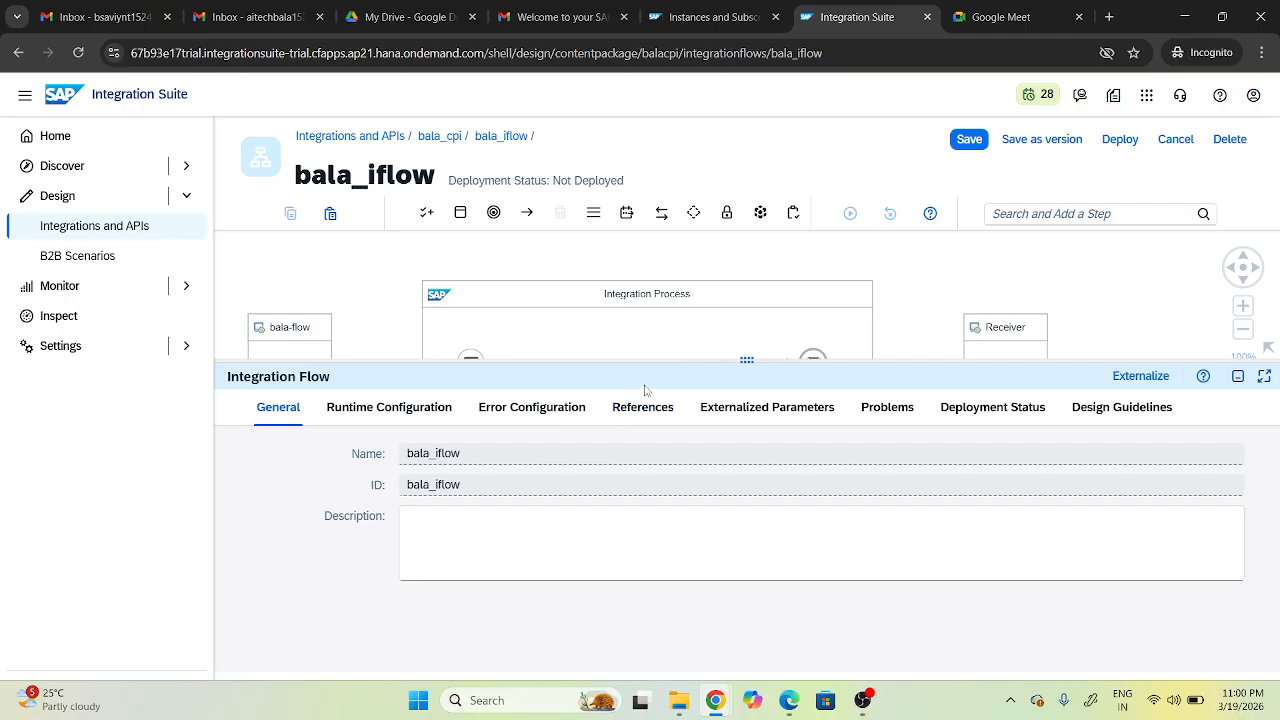
Add an Exception Subprocess inside the integration process.
drag(662, 354, 652, 698)
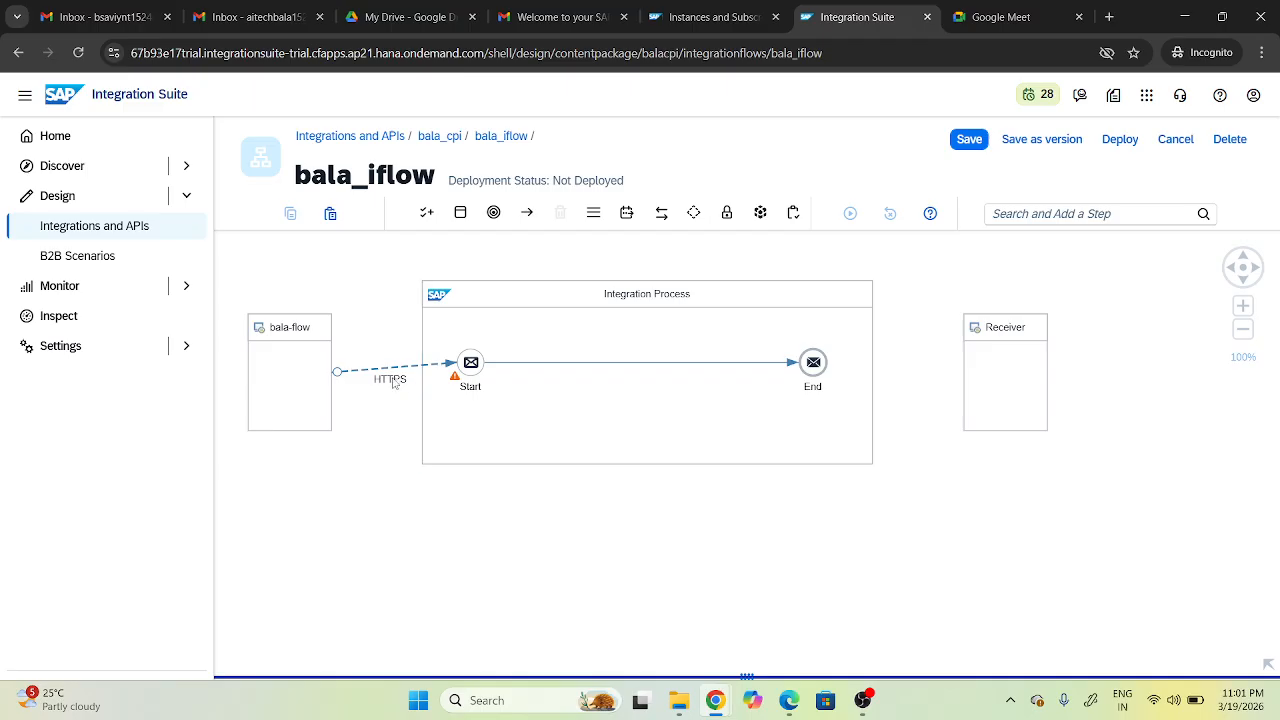
mouse_move(395, 384)
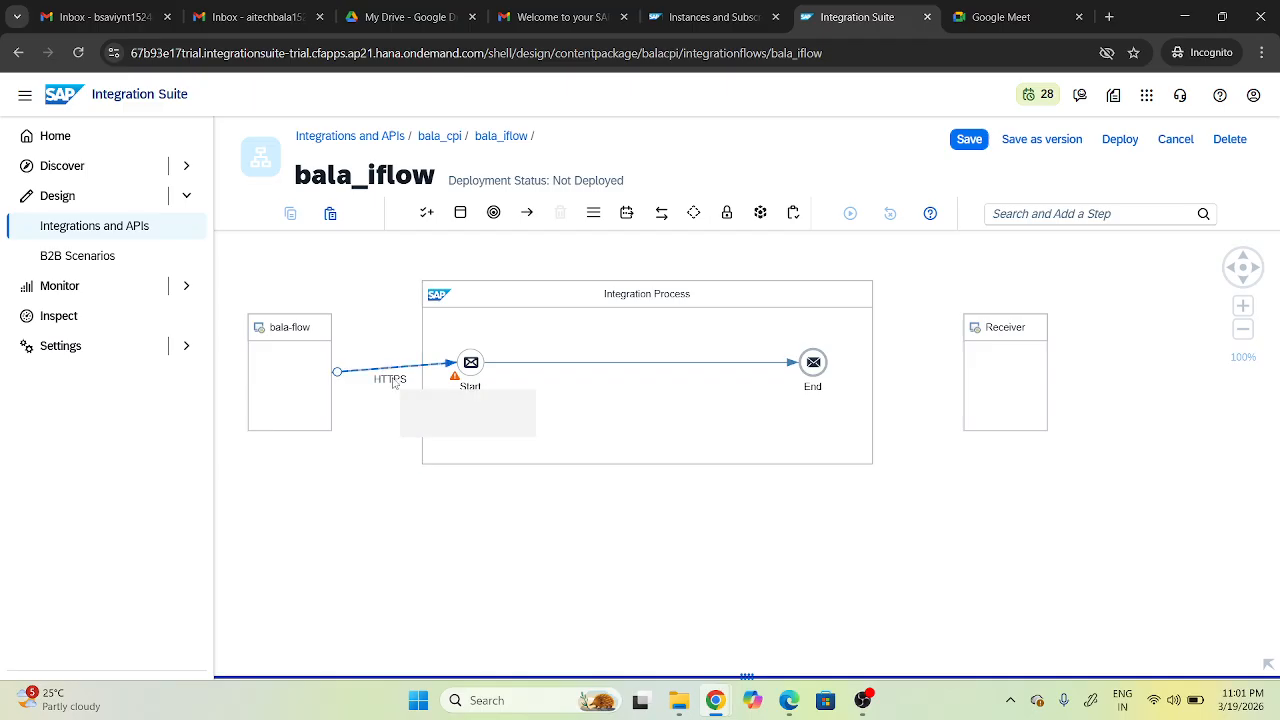
click(471, 366)
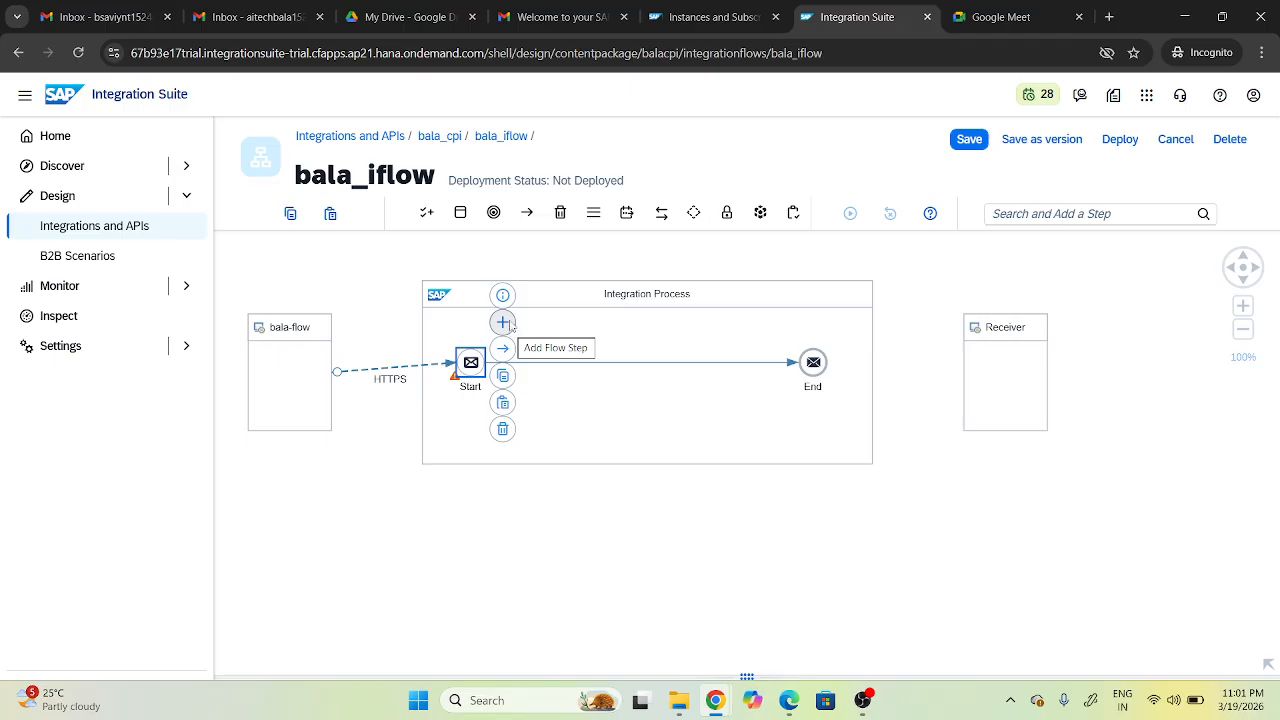
click(460, 218)
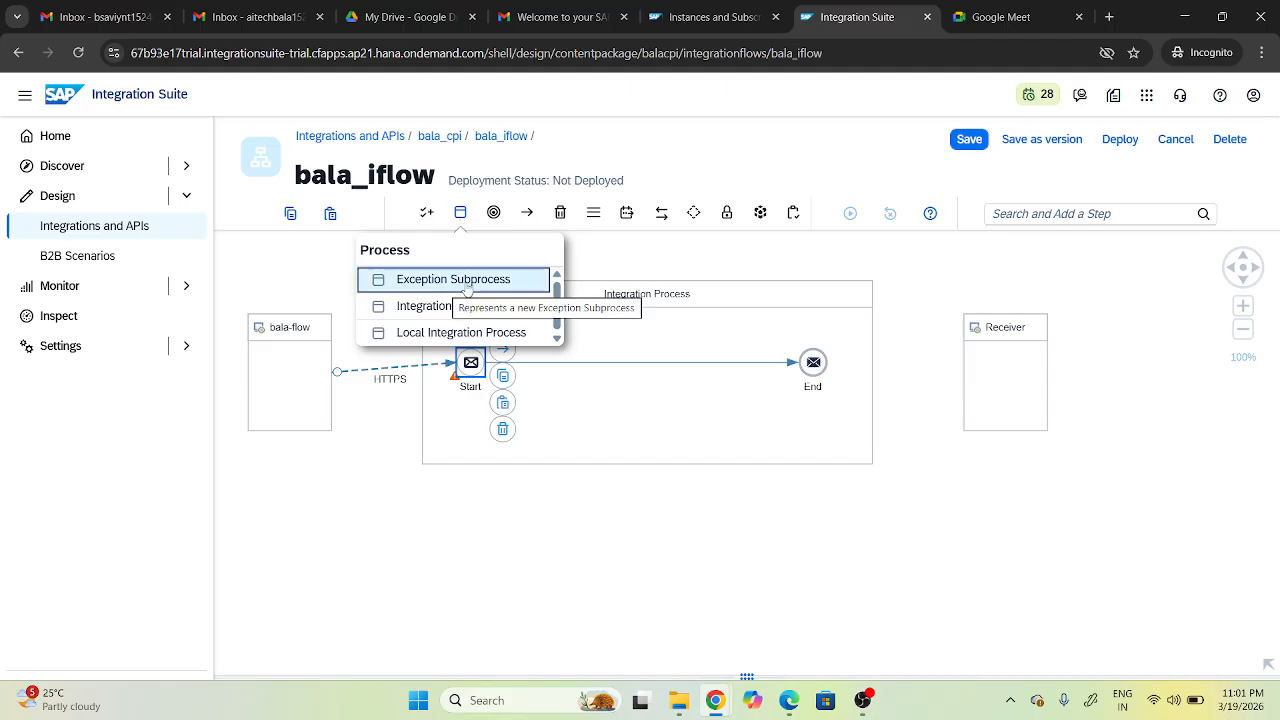
click(466, 282)
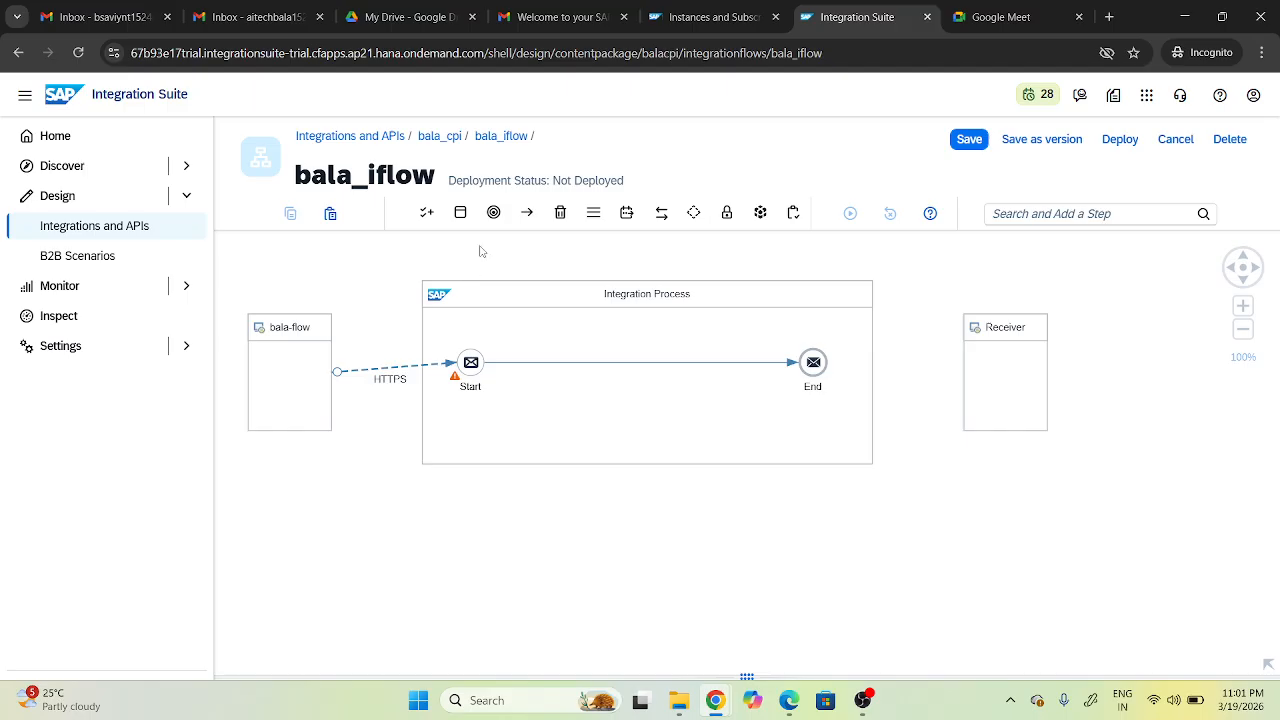
click(461, 215)
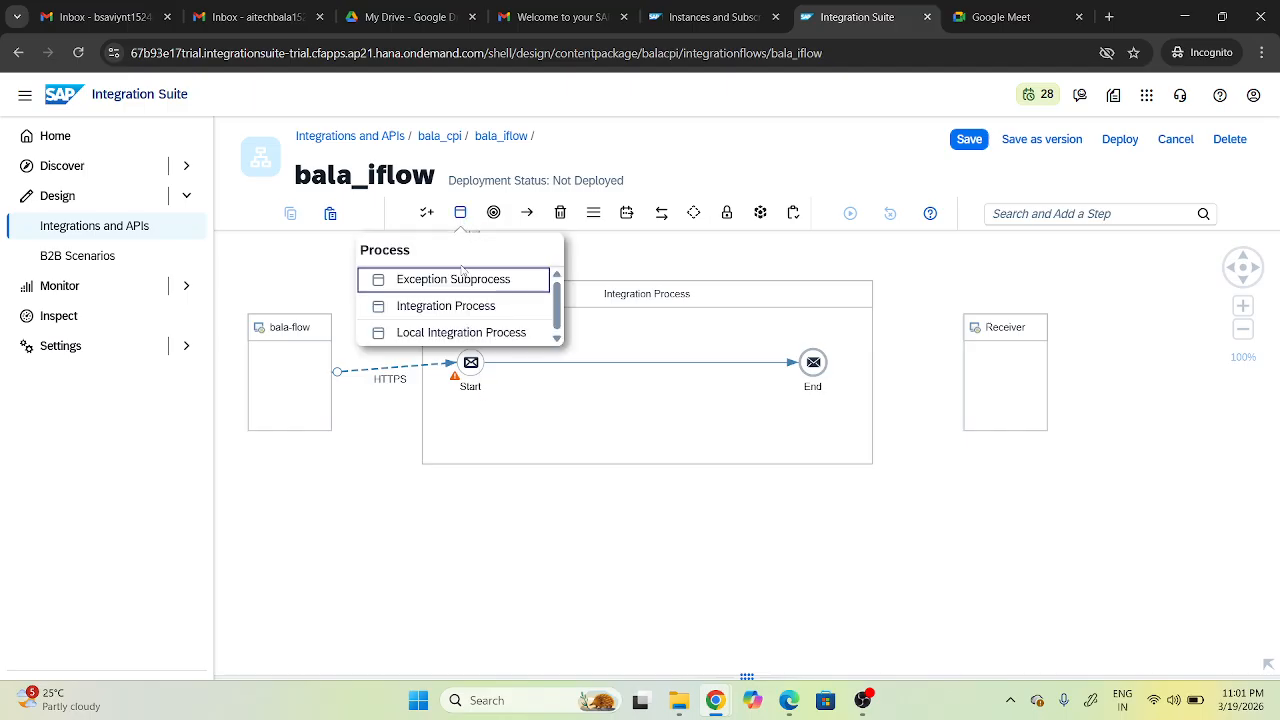
drag(463, 281, 572, 412)
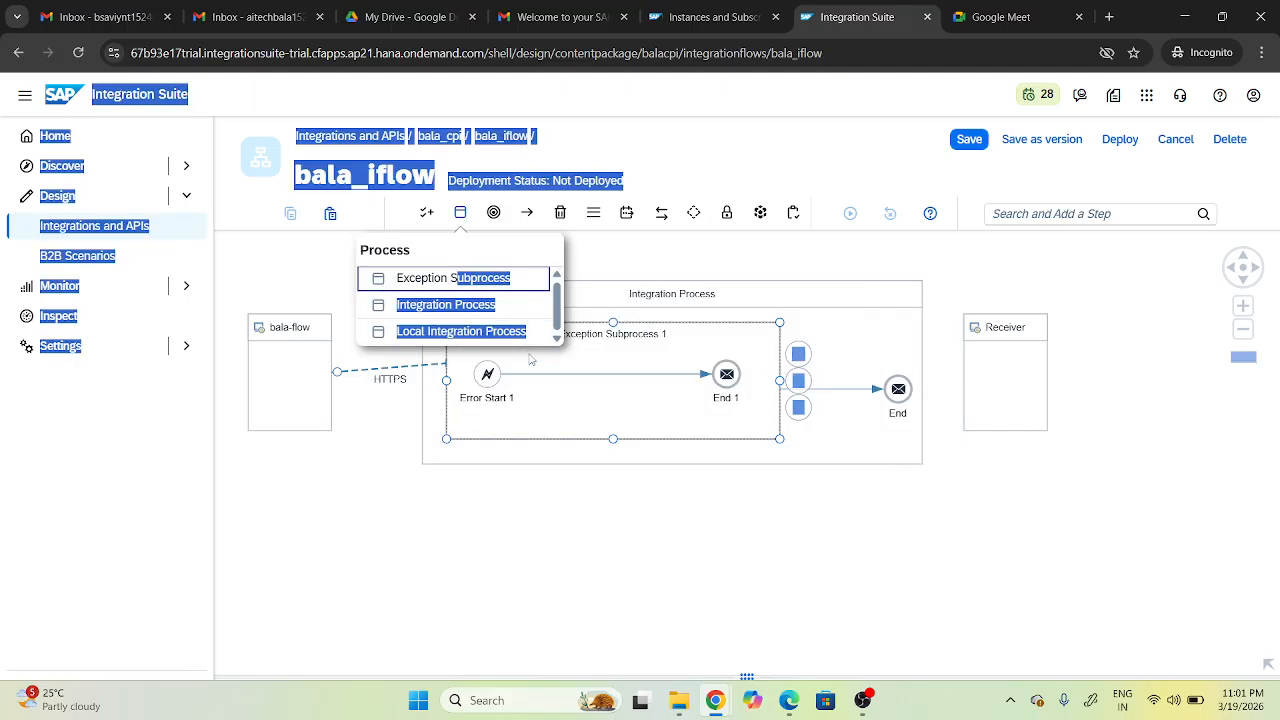
click(572, 411)
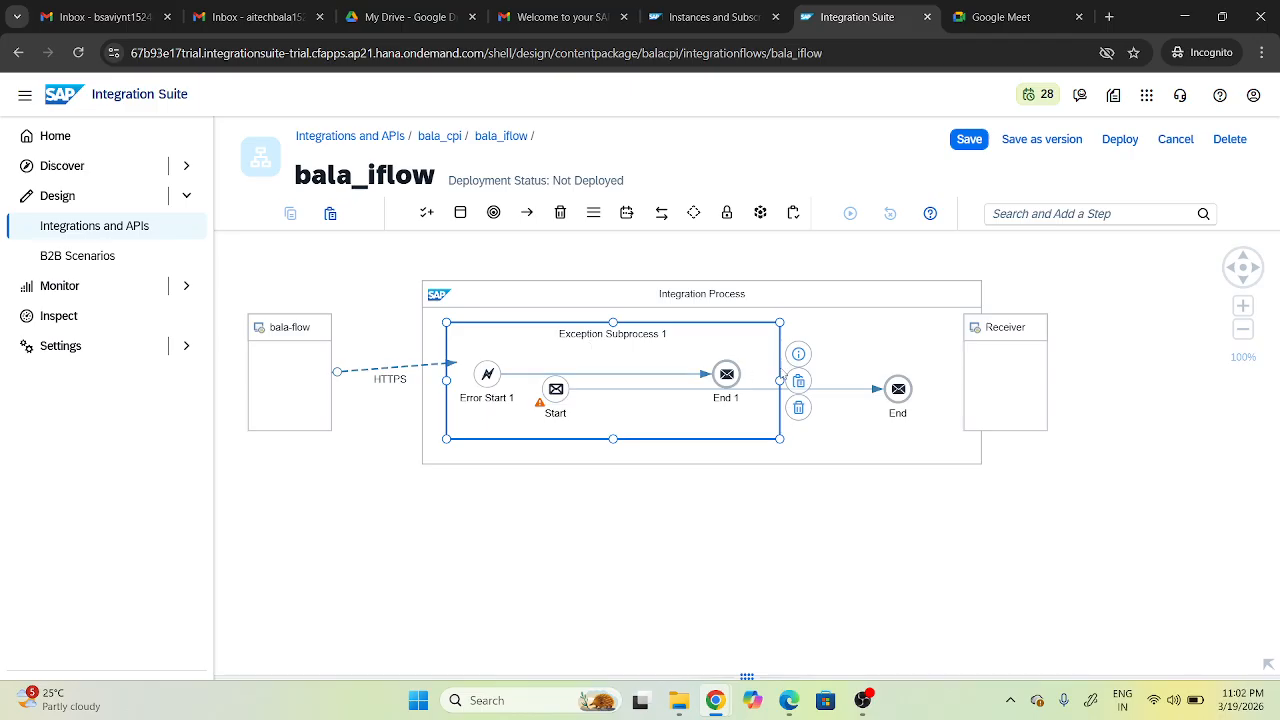
Move the Receiver clear of the integration process and delete the exception subprocess.
drag(1035, 390, 1100, 393)
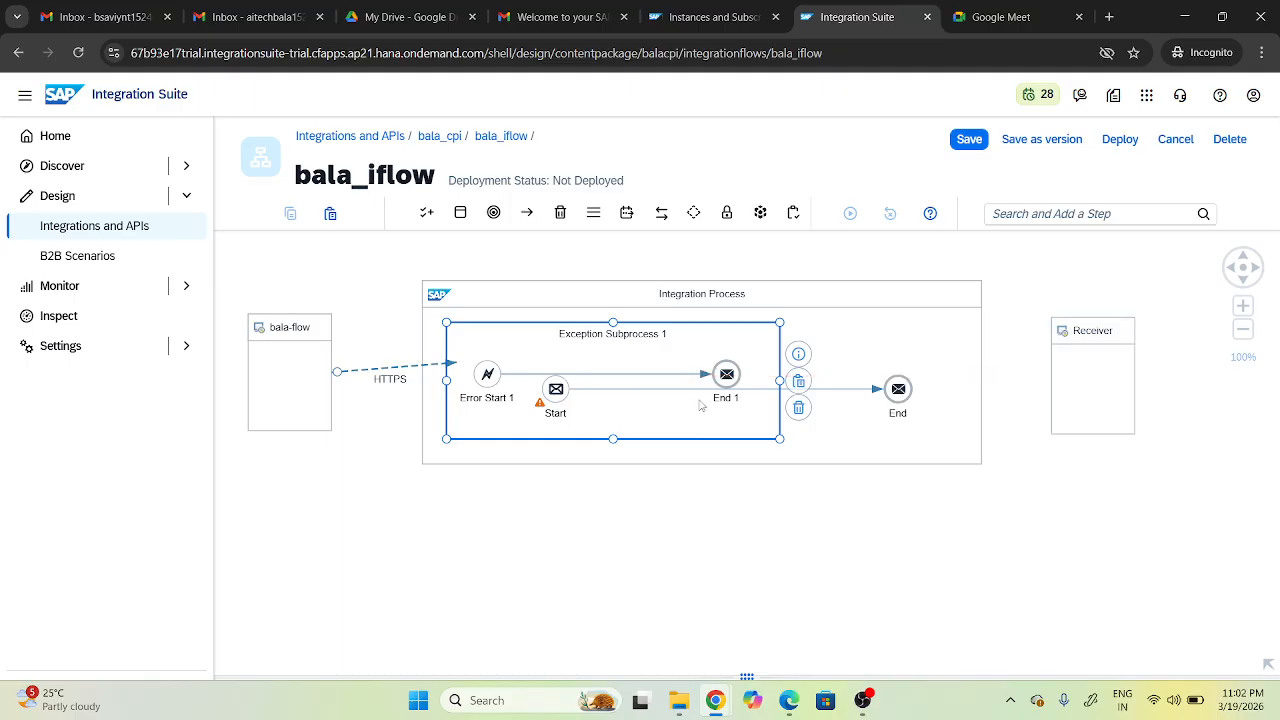
click(798, 409)
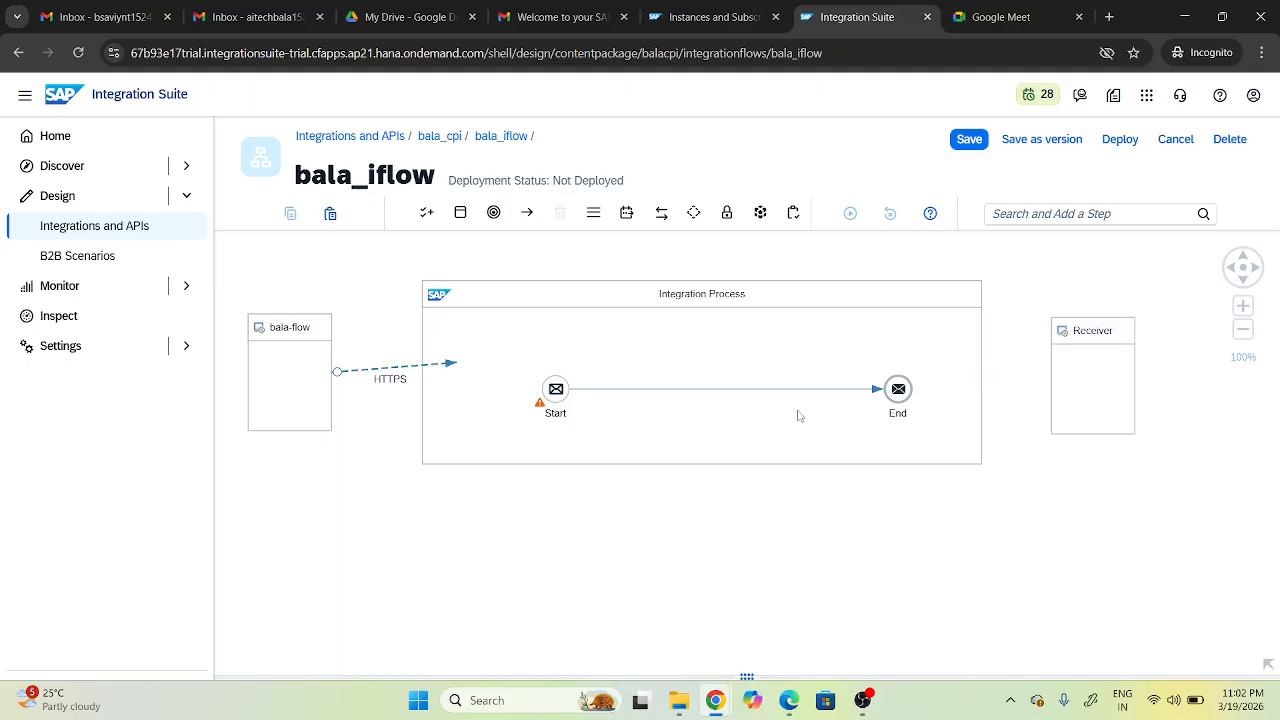
click(799, 415)
Reposition the Start event near the process's sender side and the End event near its receiver side.
drag(631, 390, 480, 365)
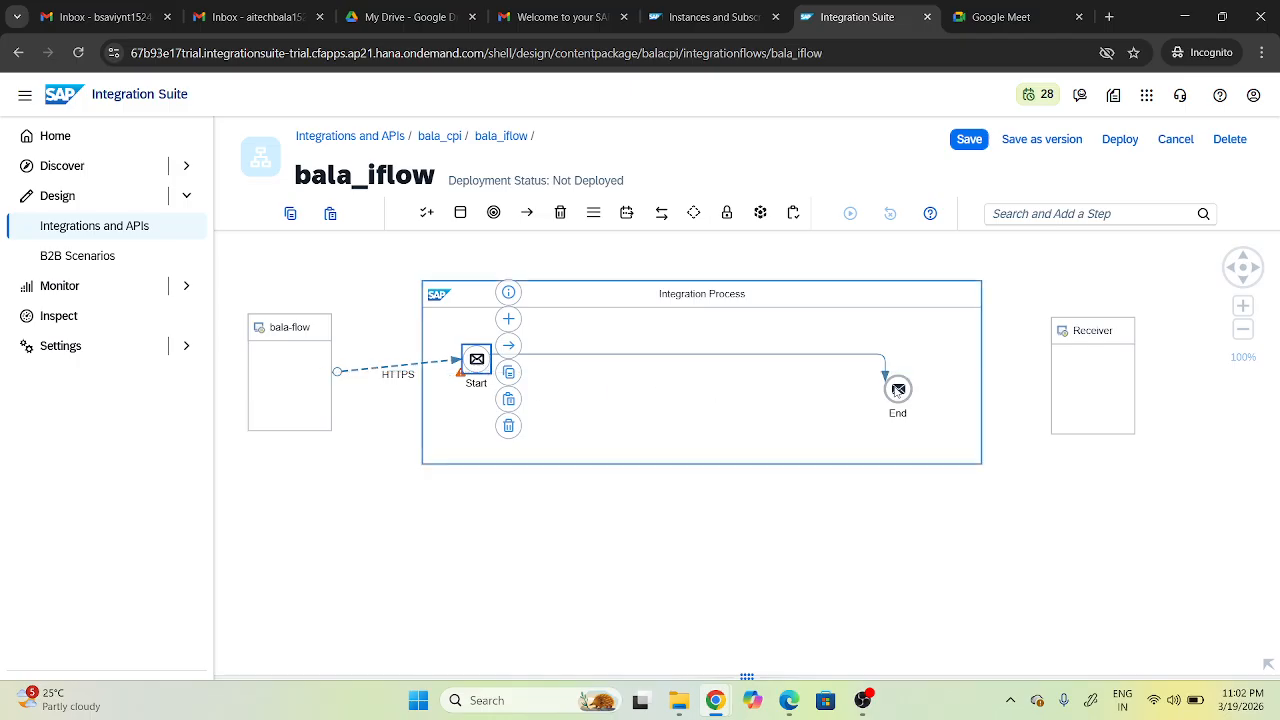
drag(898, 388, 822, 366)
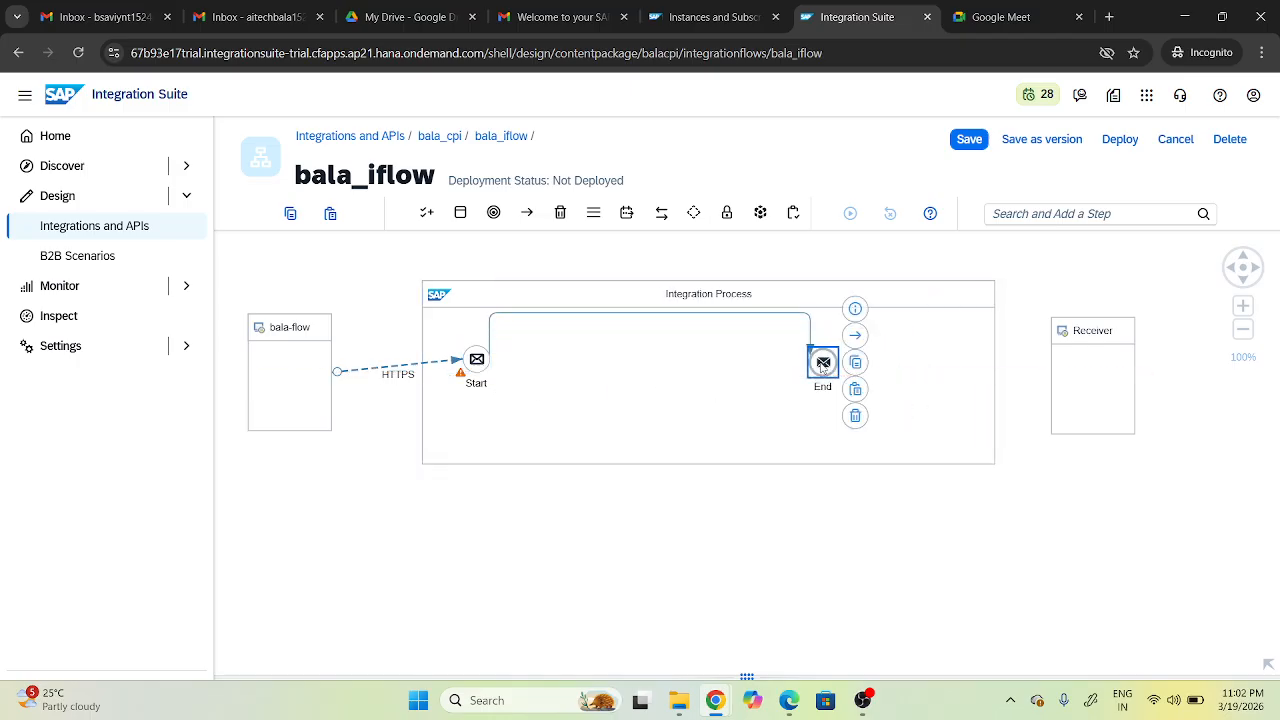
click(627, 318)
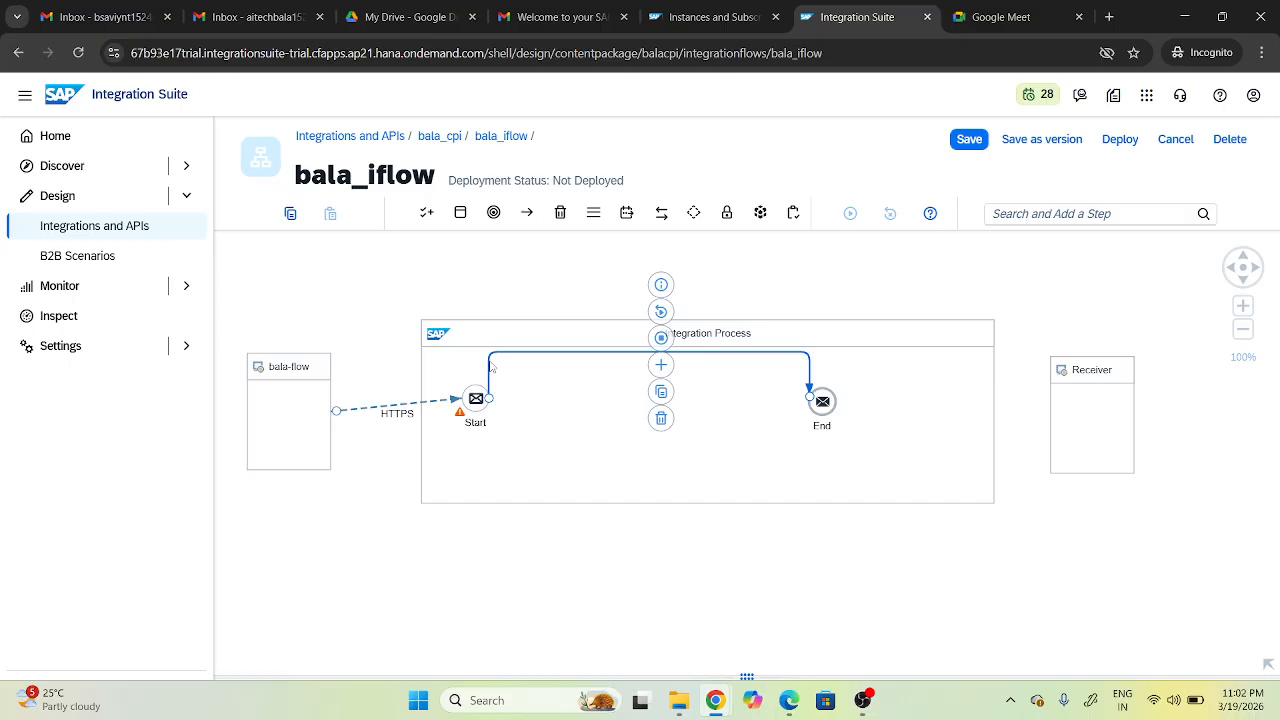
drag(822, 401, 891, 423)
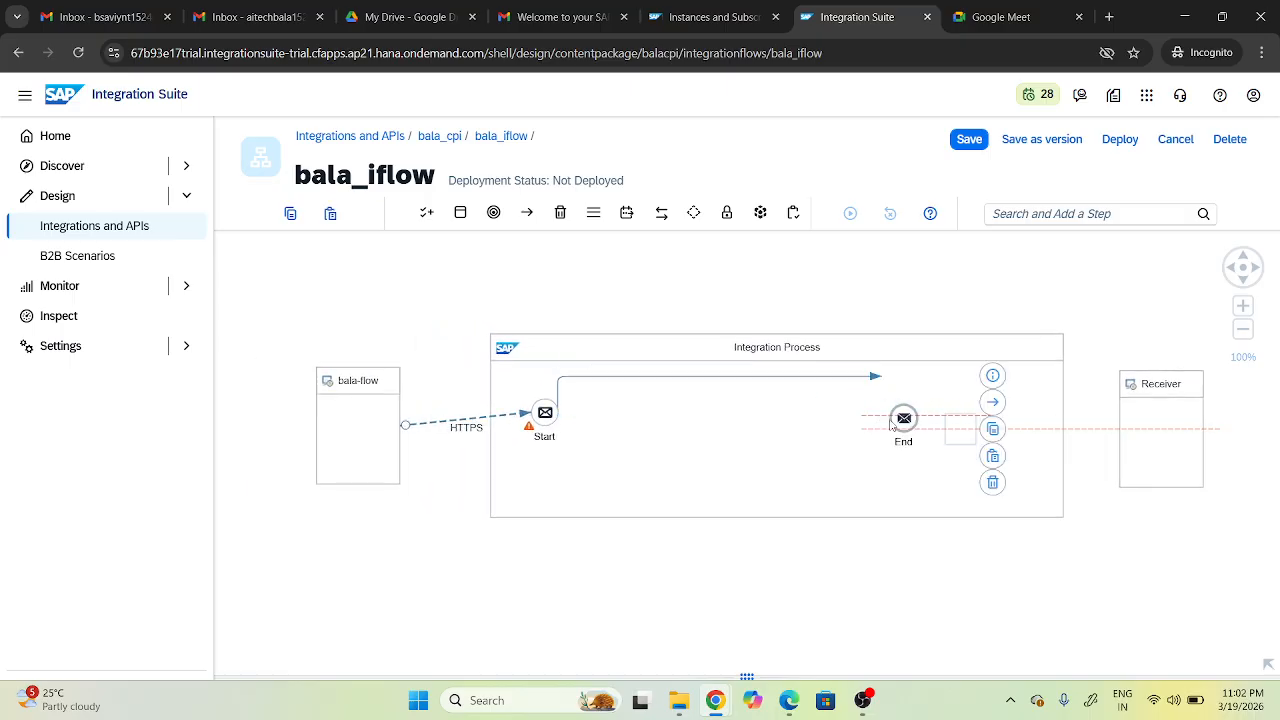
click(676, 472)
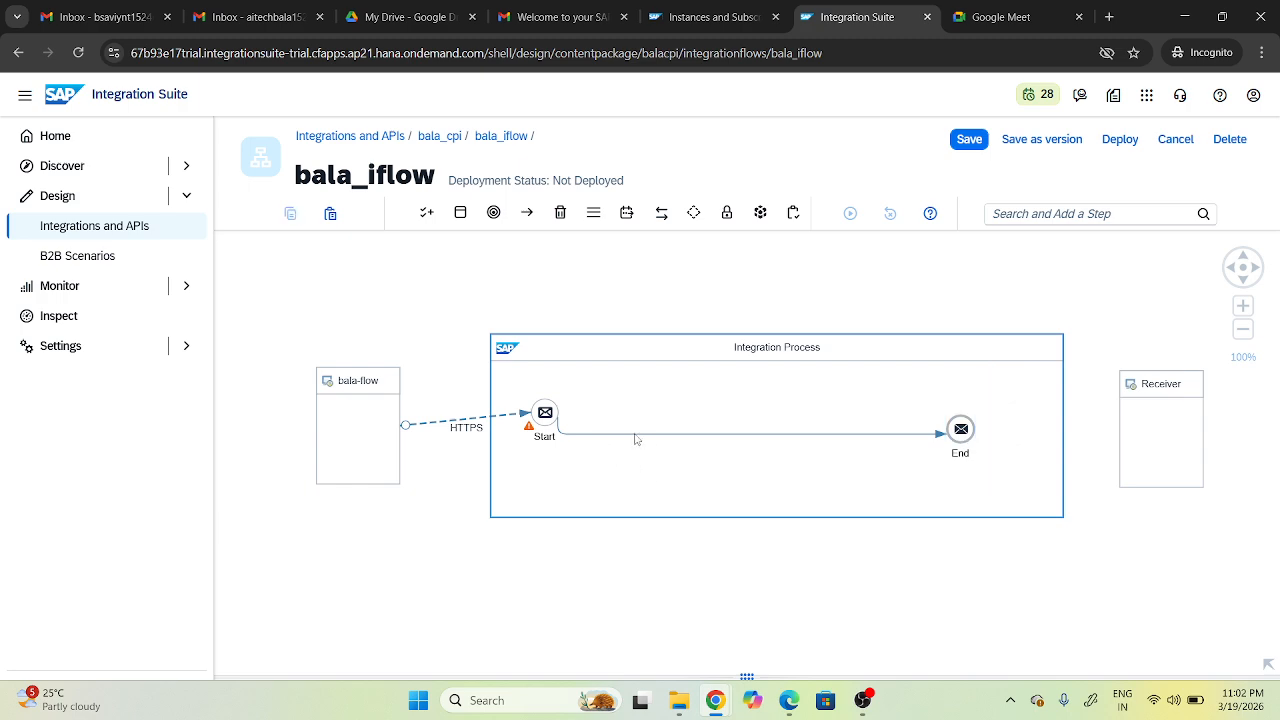
Try to add another Integration Process to the flow.
click(460, 216)
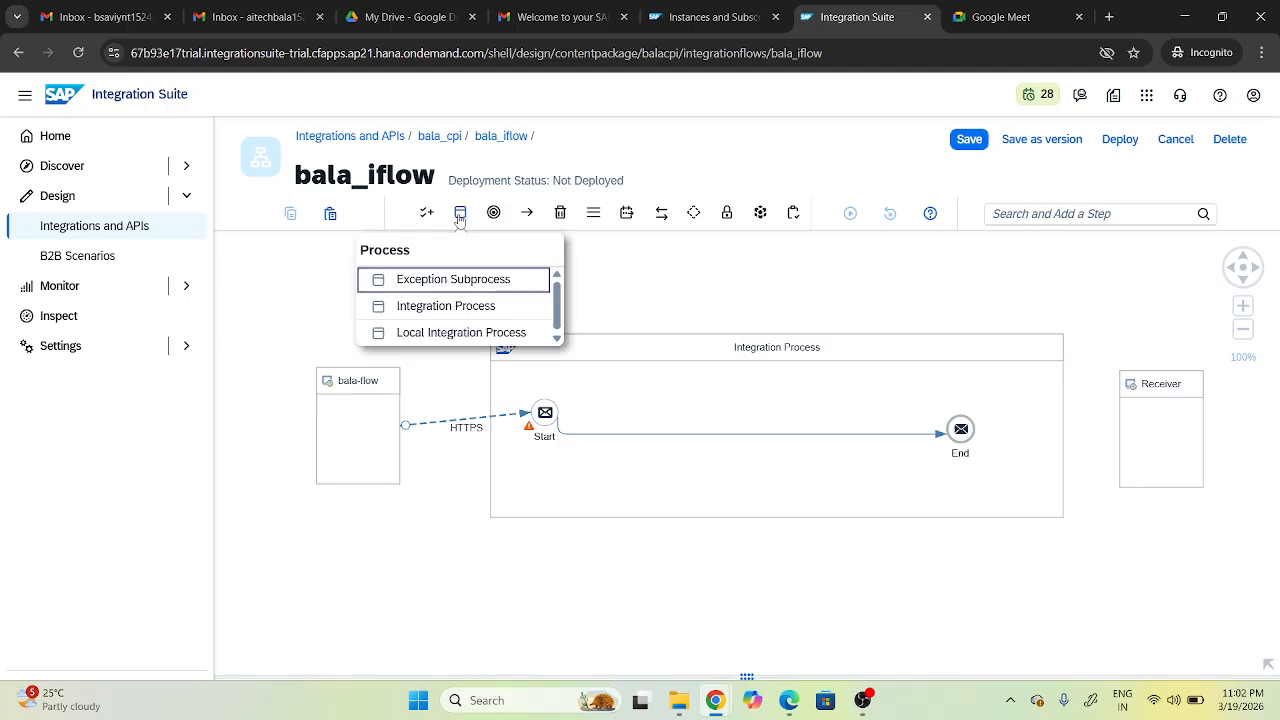
click(491, 304)
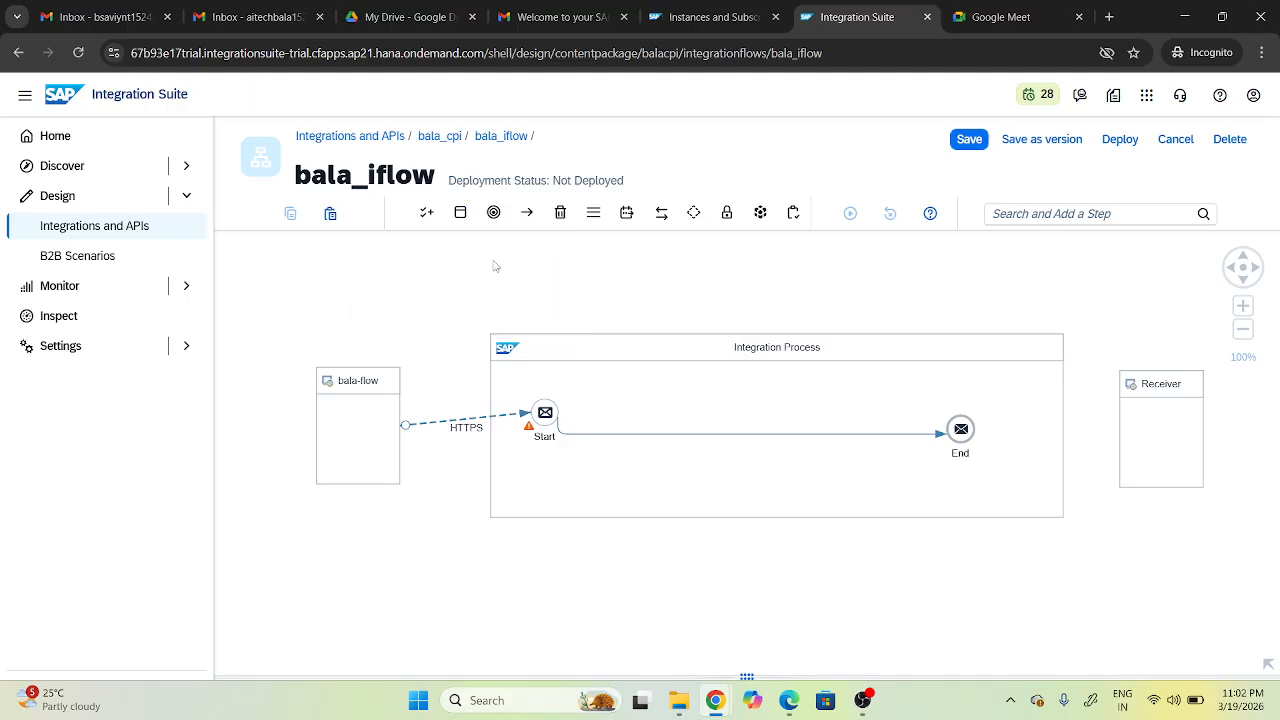
click(460, 213)
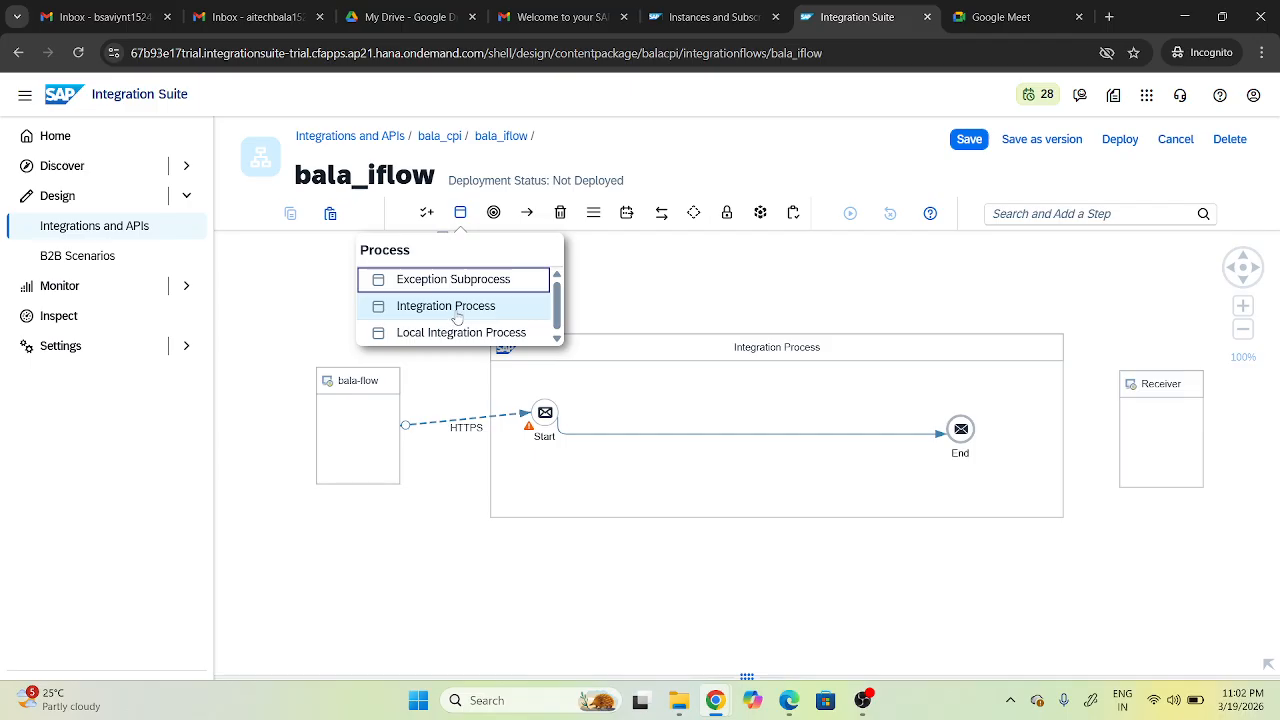
drag(457, 318, 680, 432)
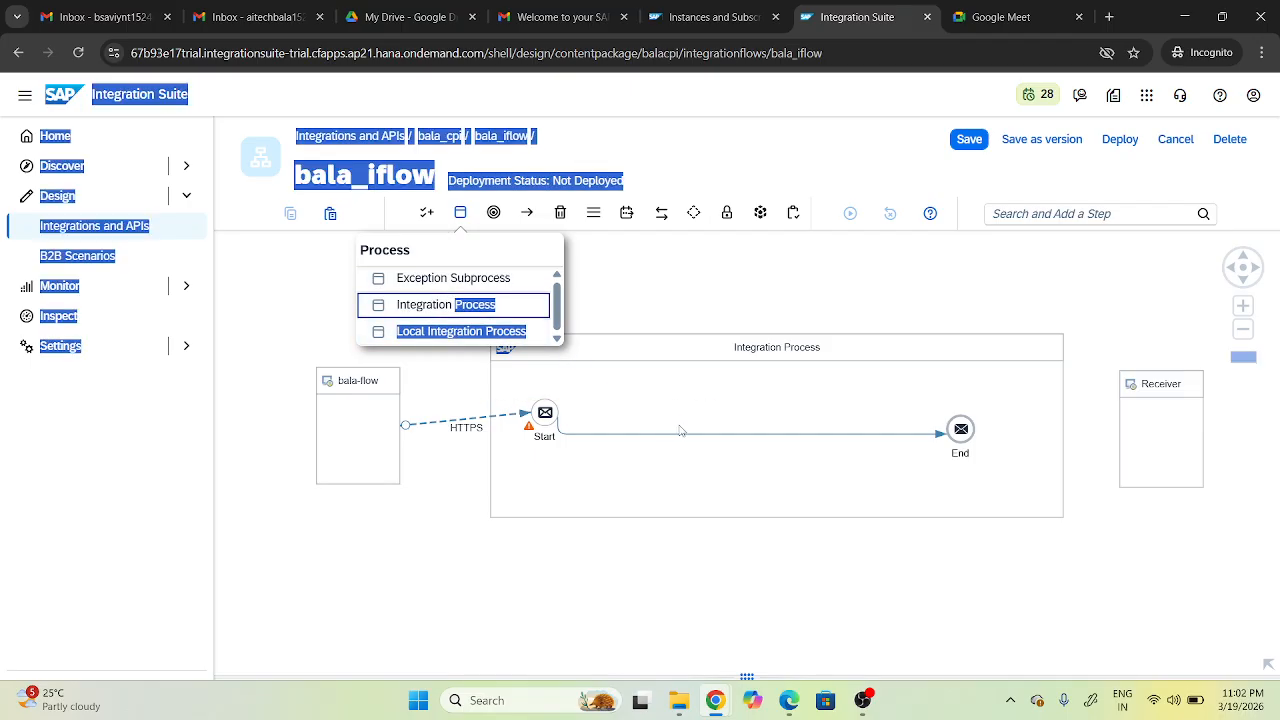
click(679, 422)
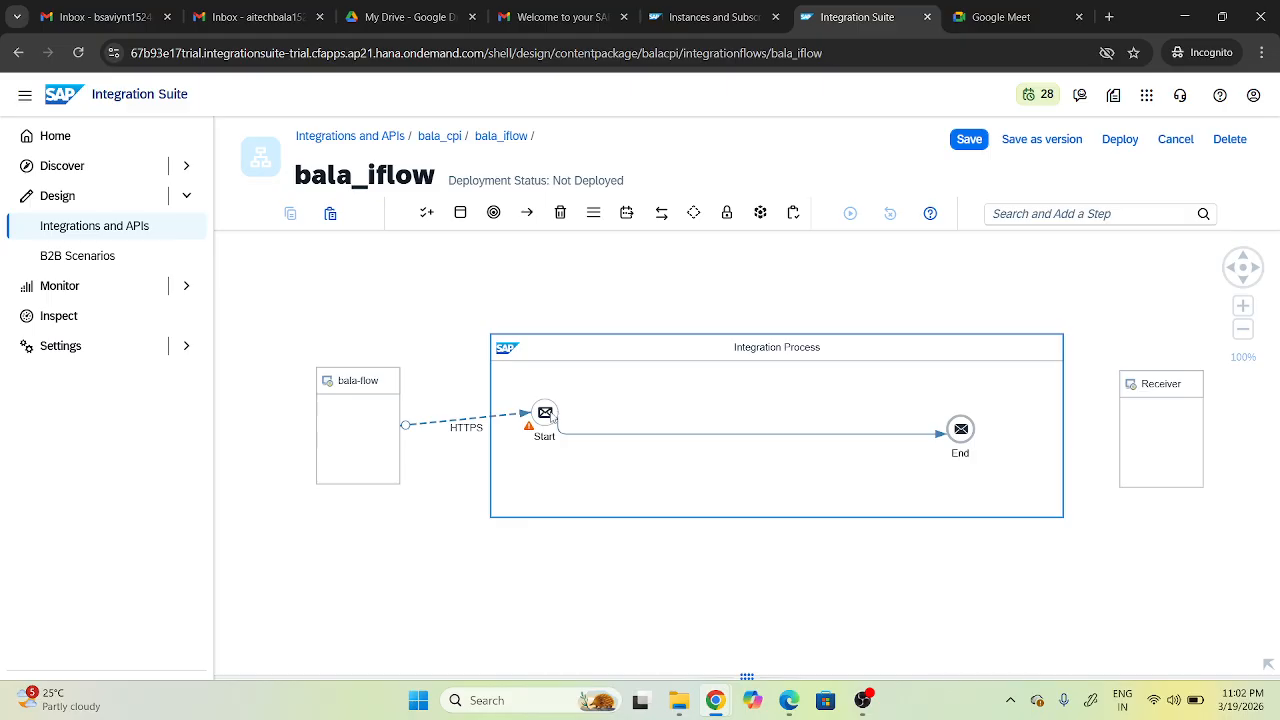
Rename the integration process as bala_Integration.
click(969, 443)
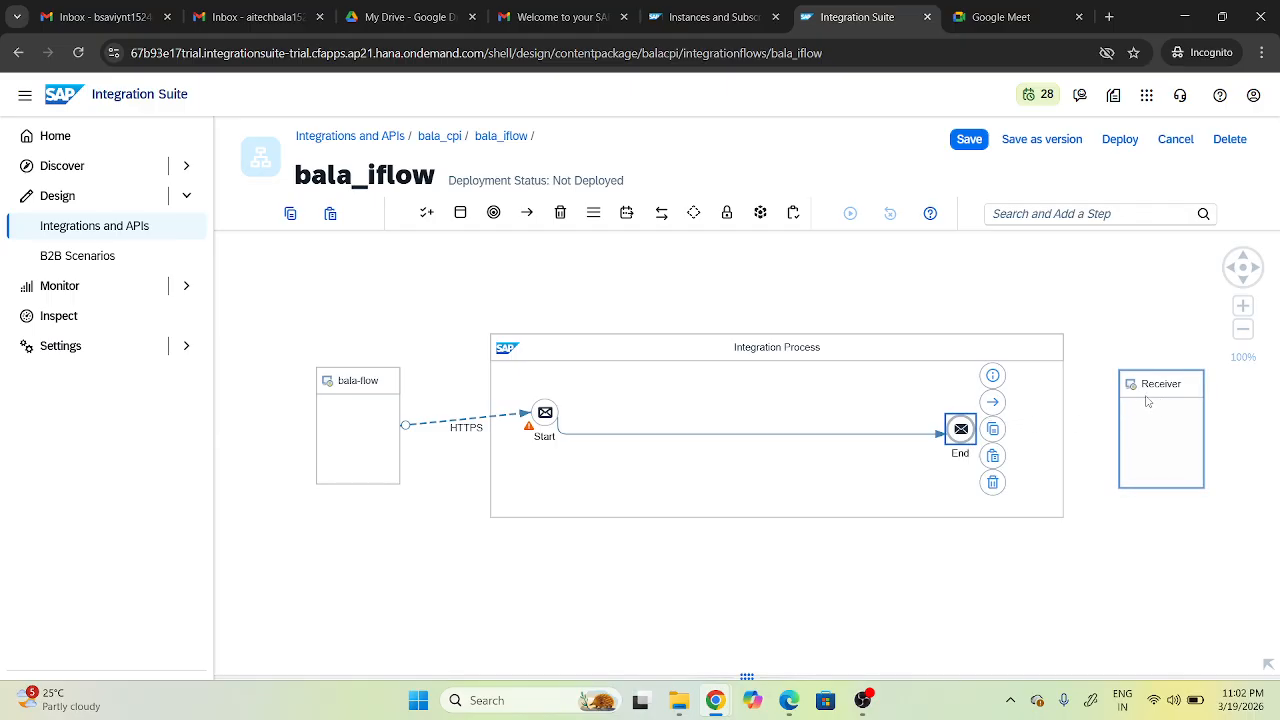
click(818, 346)
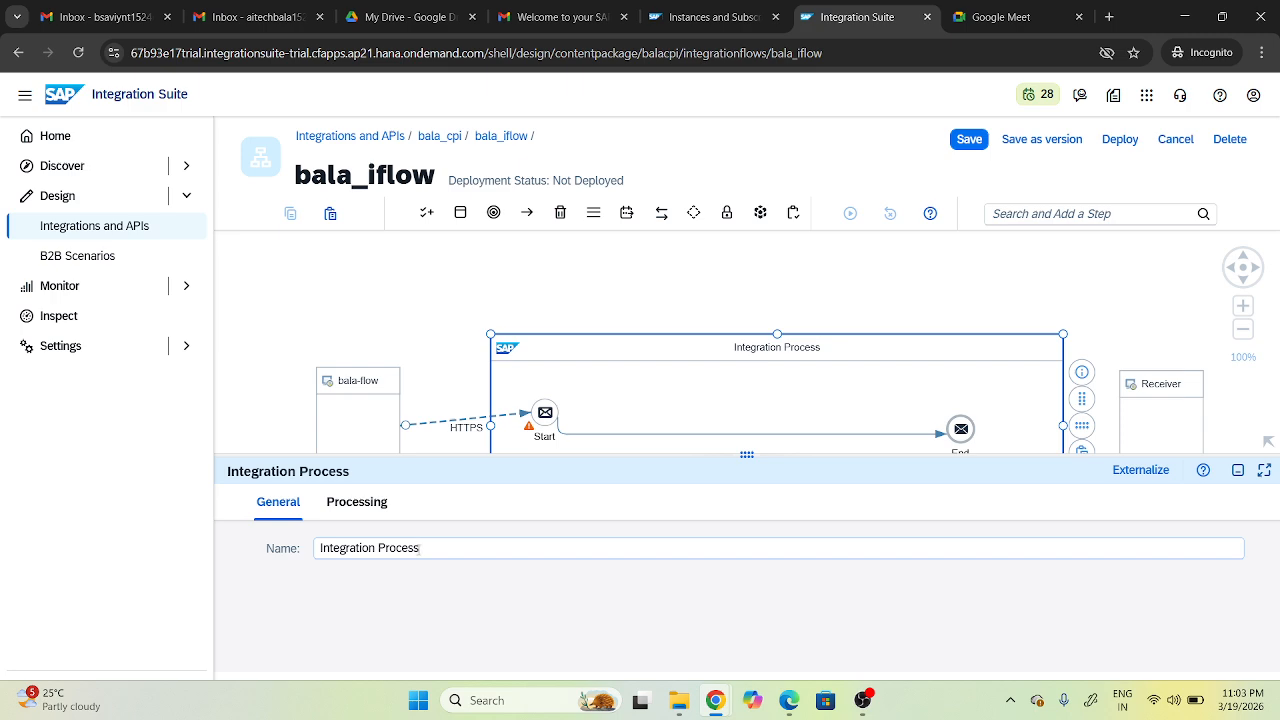
key(BackSpace)
key(BackSpace)
key(BackSpace)
key(BackSpace)
key(BackSpace)
key(BackSpace)
key(BackSpace)
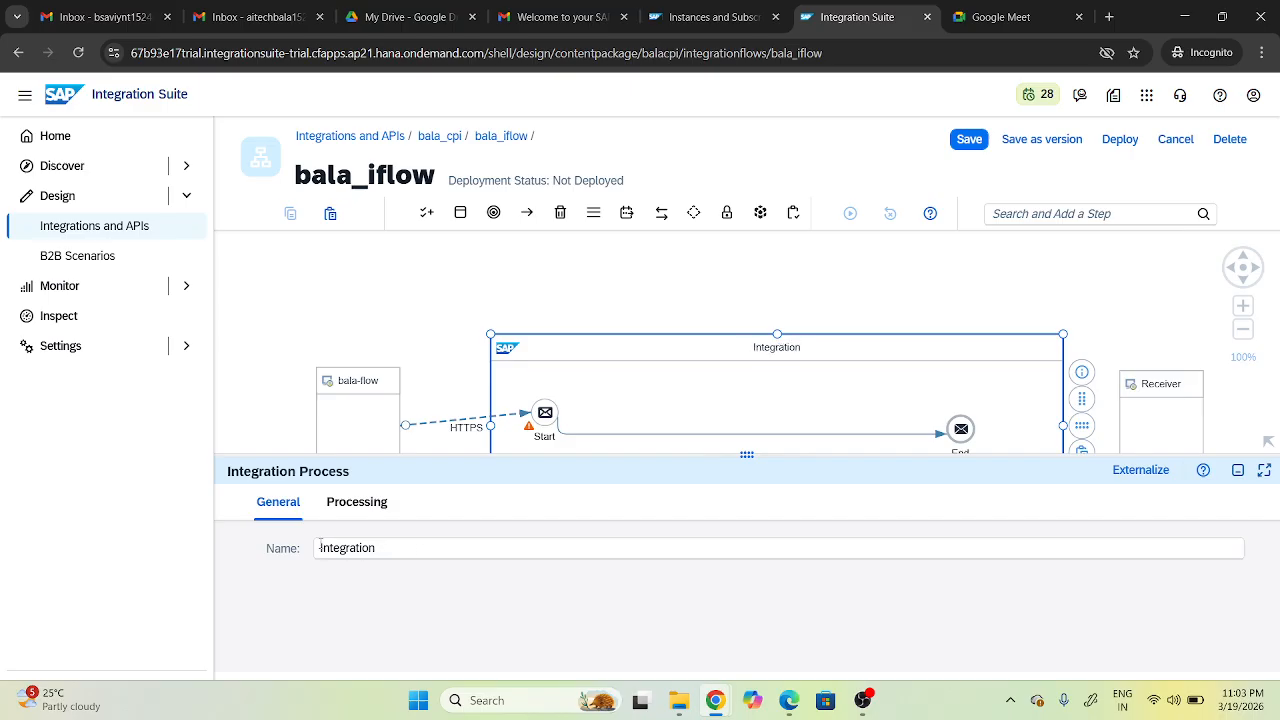
text(bal_)
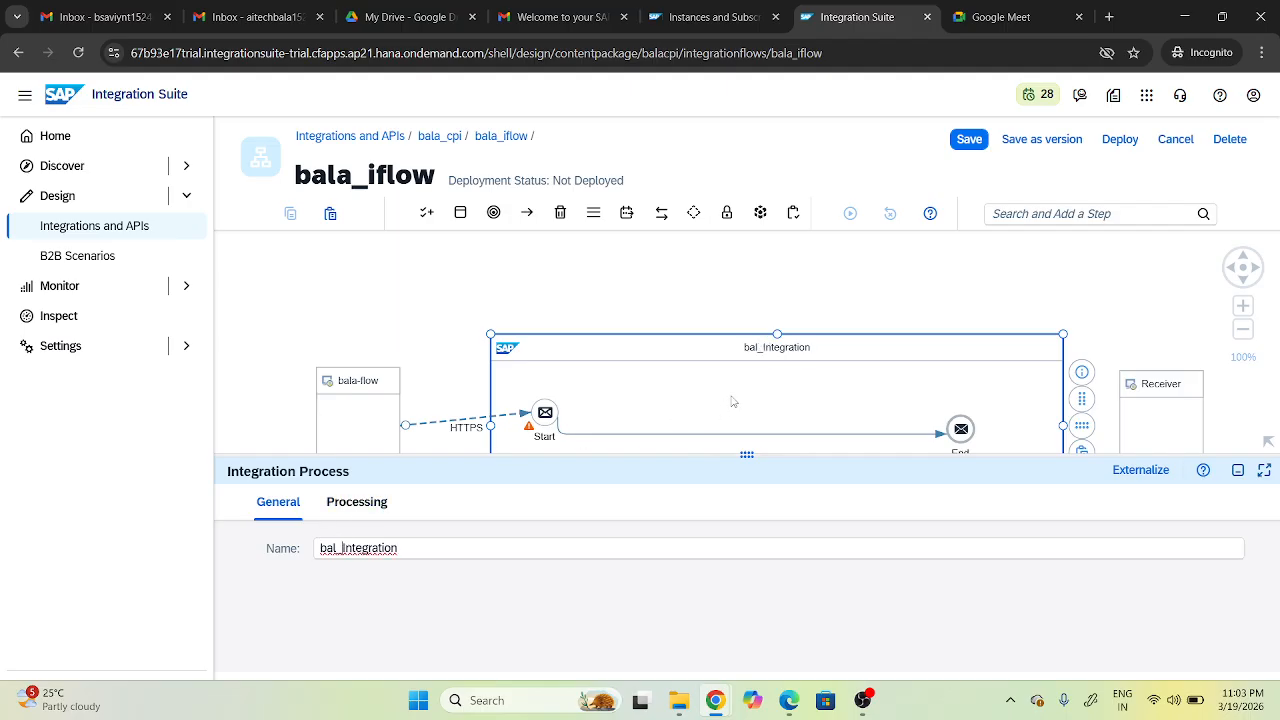
text(a)
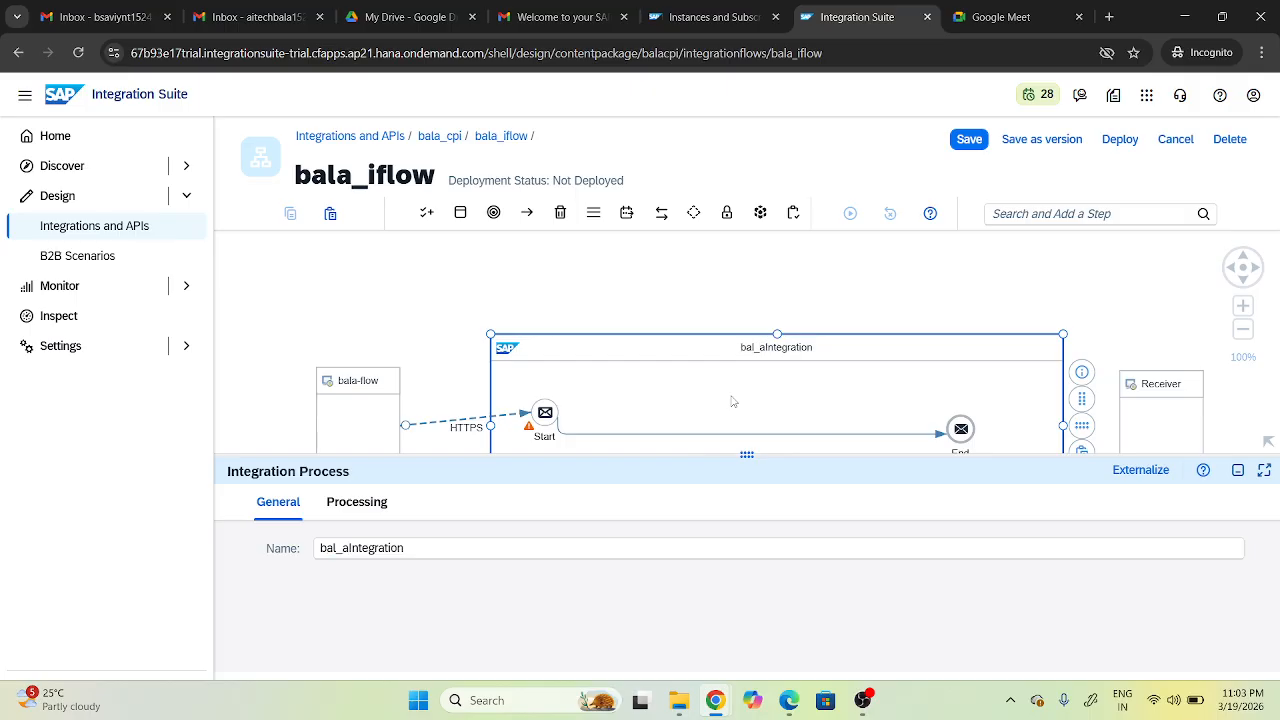
key(BackSpace)
key(BackSpace)
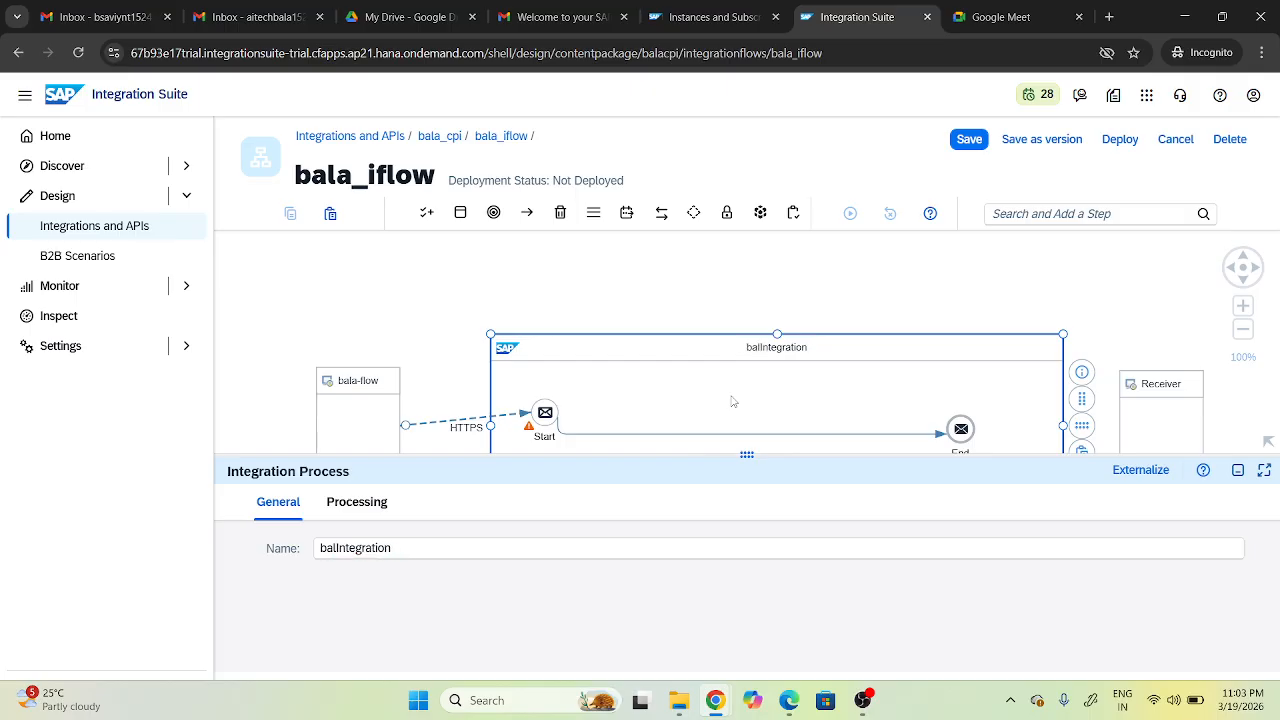
text(a_)
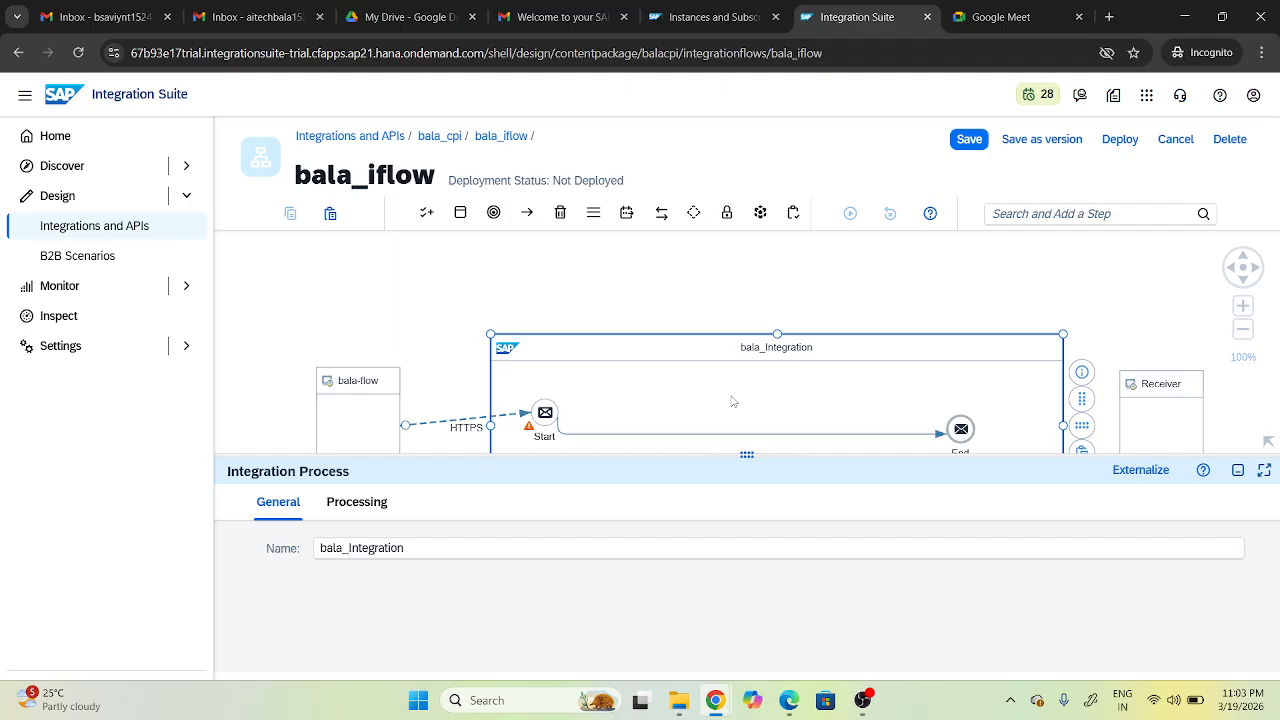
click(972, 281)
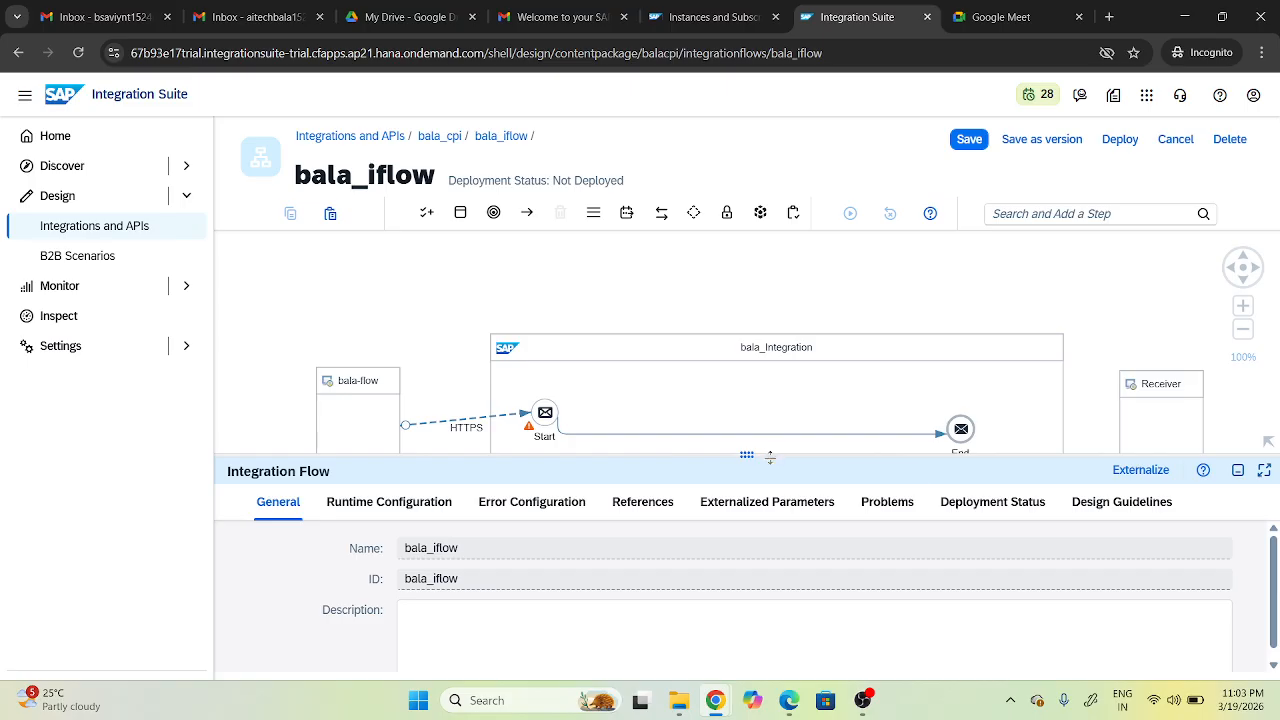
Try to connect the End event of the integration process to the Receiver.
drag(770, 457, 780, 616)
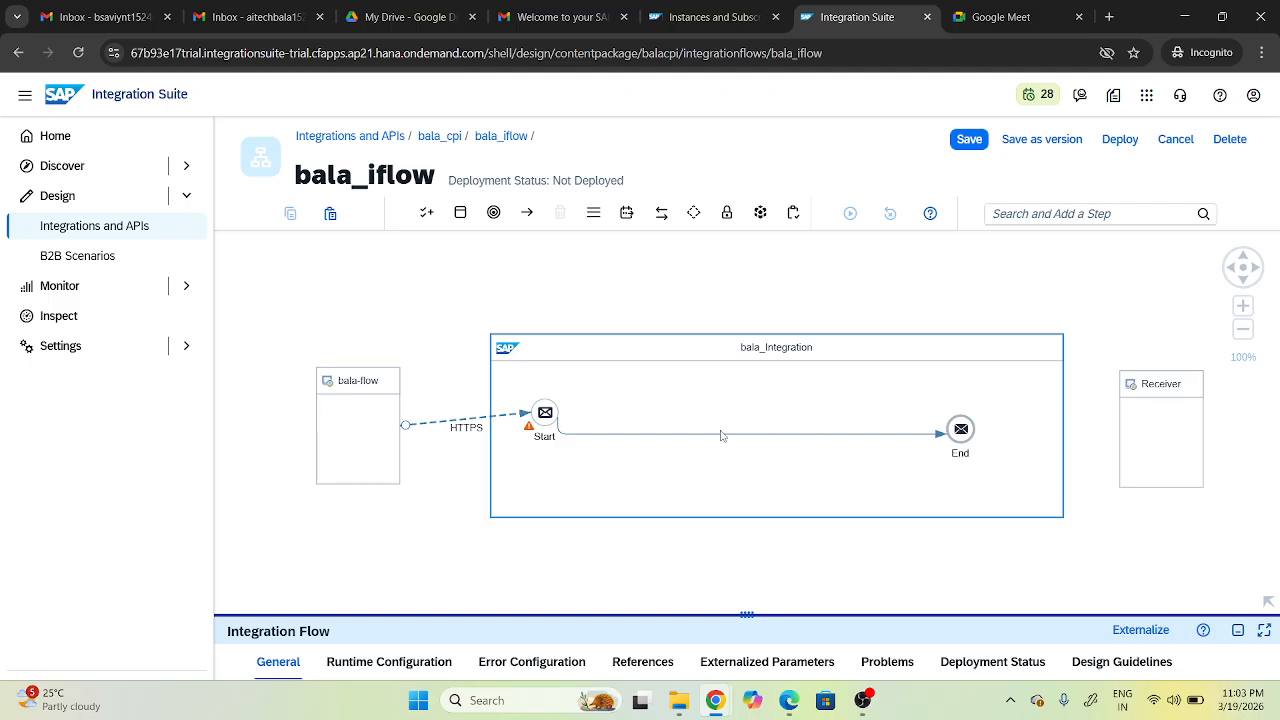
click(970, 436)
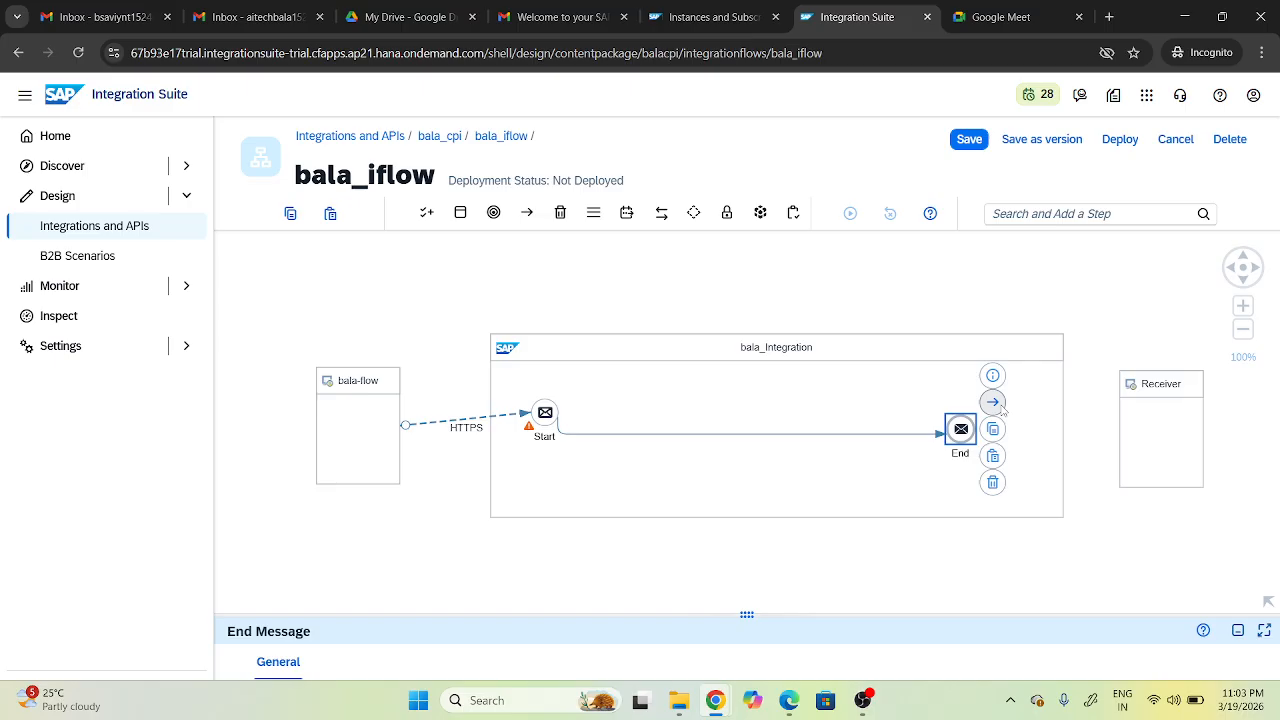
drag(993, 402, 1120, 430)
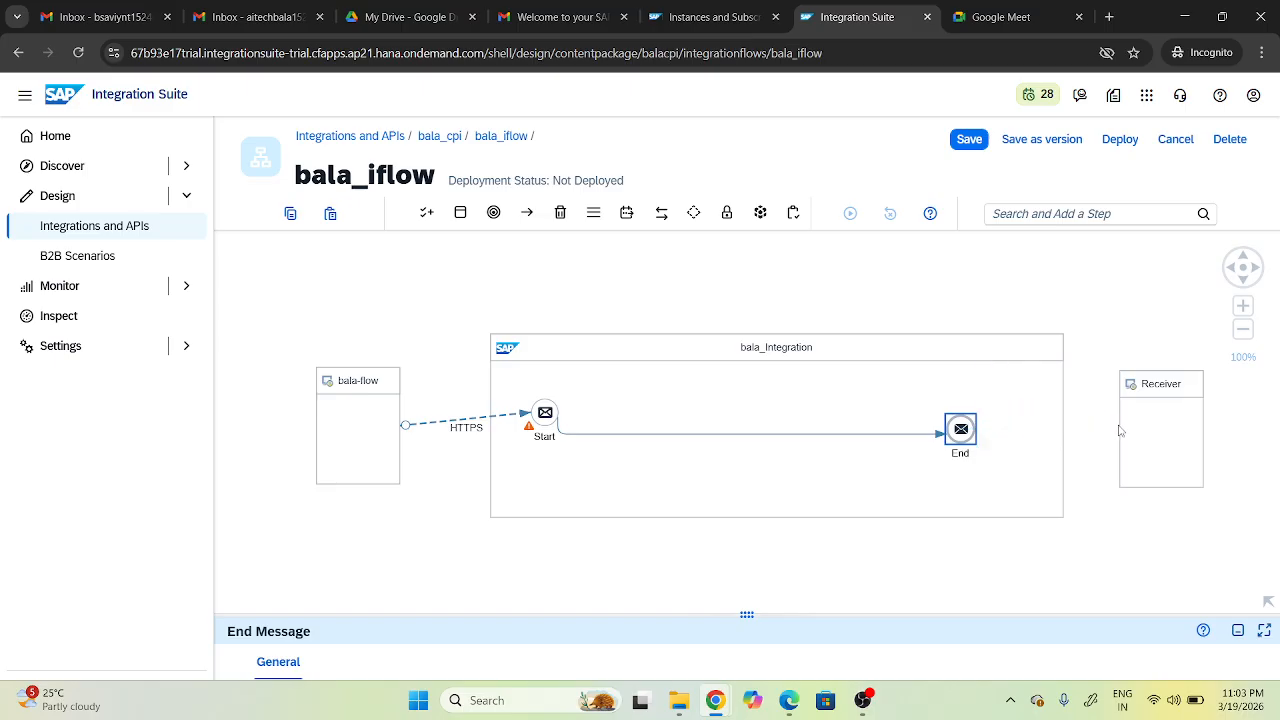
Rename the Receiver participant as bala_Receiver.
click(1158, 392)
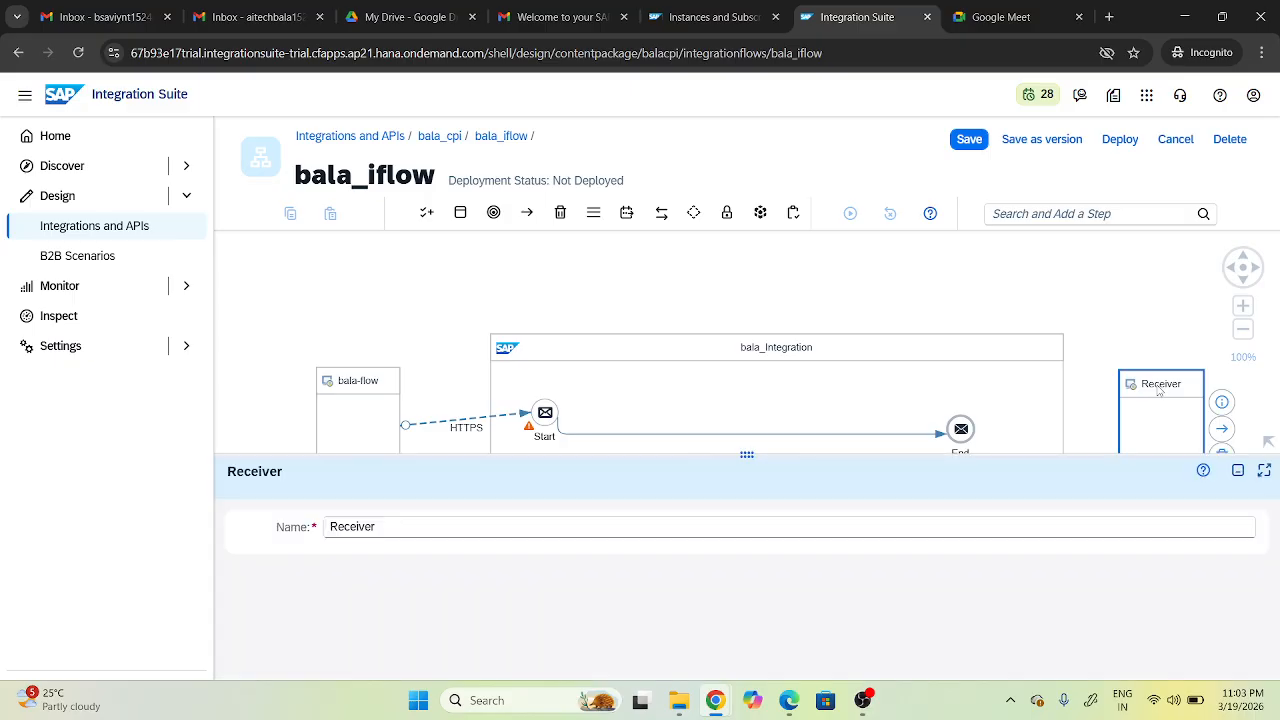
click(324, 519)
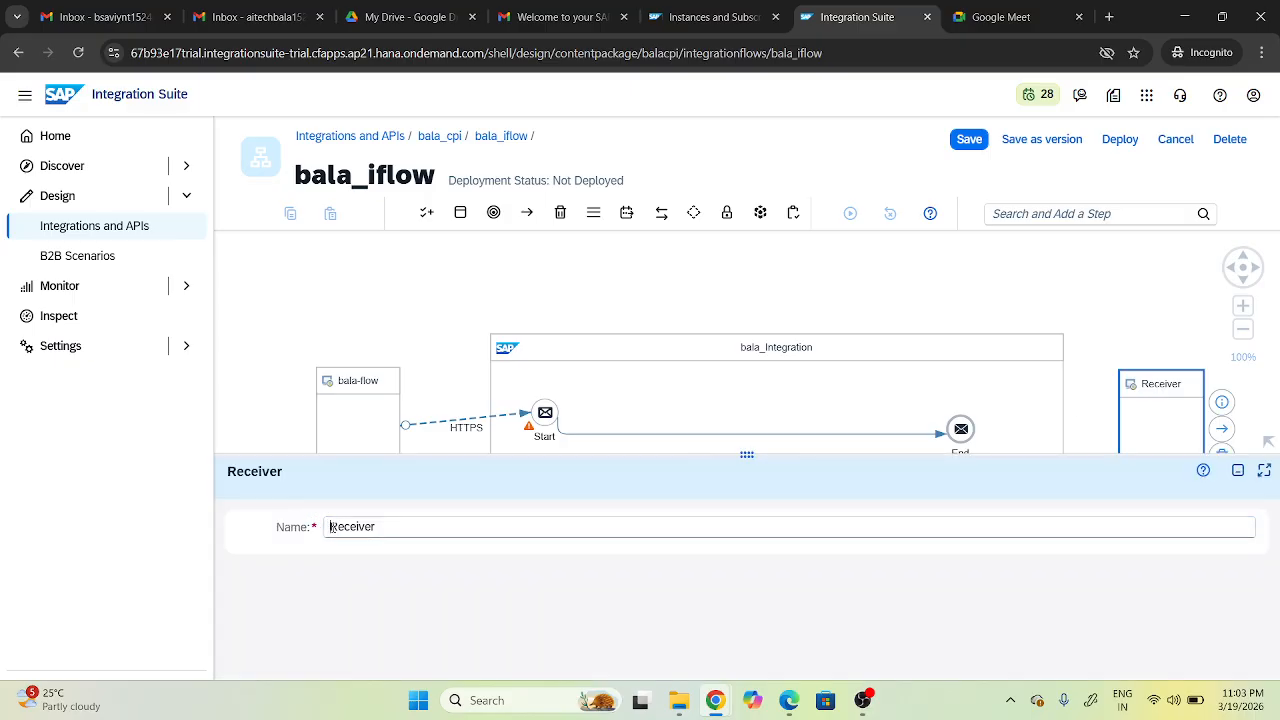
text(bala)
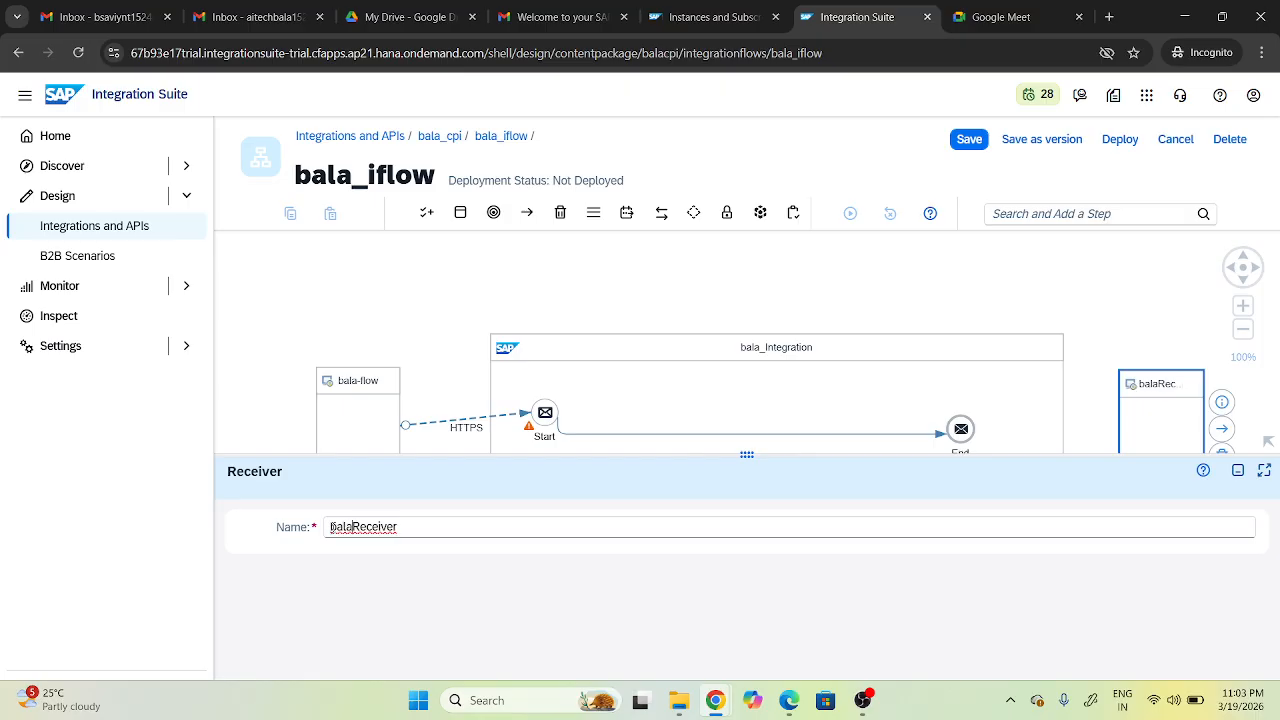
text(_)
click(1107, 394)
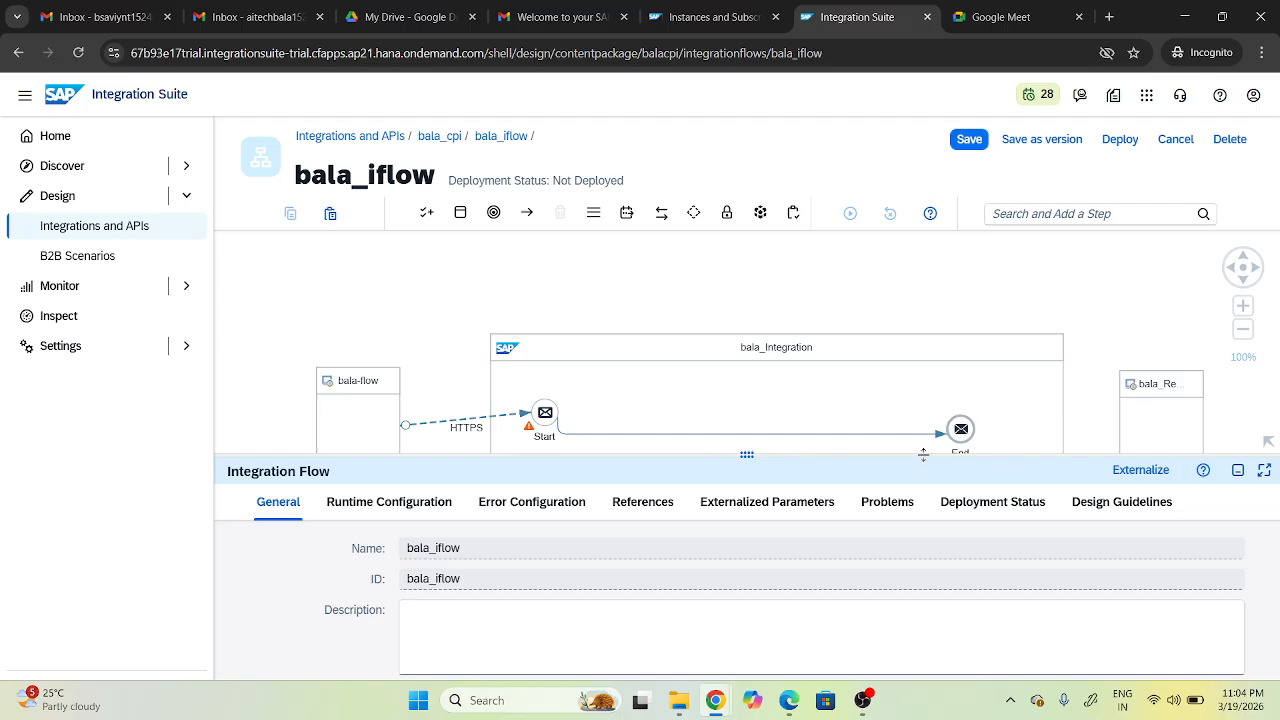
Reposition the bala_Receiver participant slightly and connect the End event of bala_Integration to it.
drag(920, 452, 948, 679)
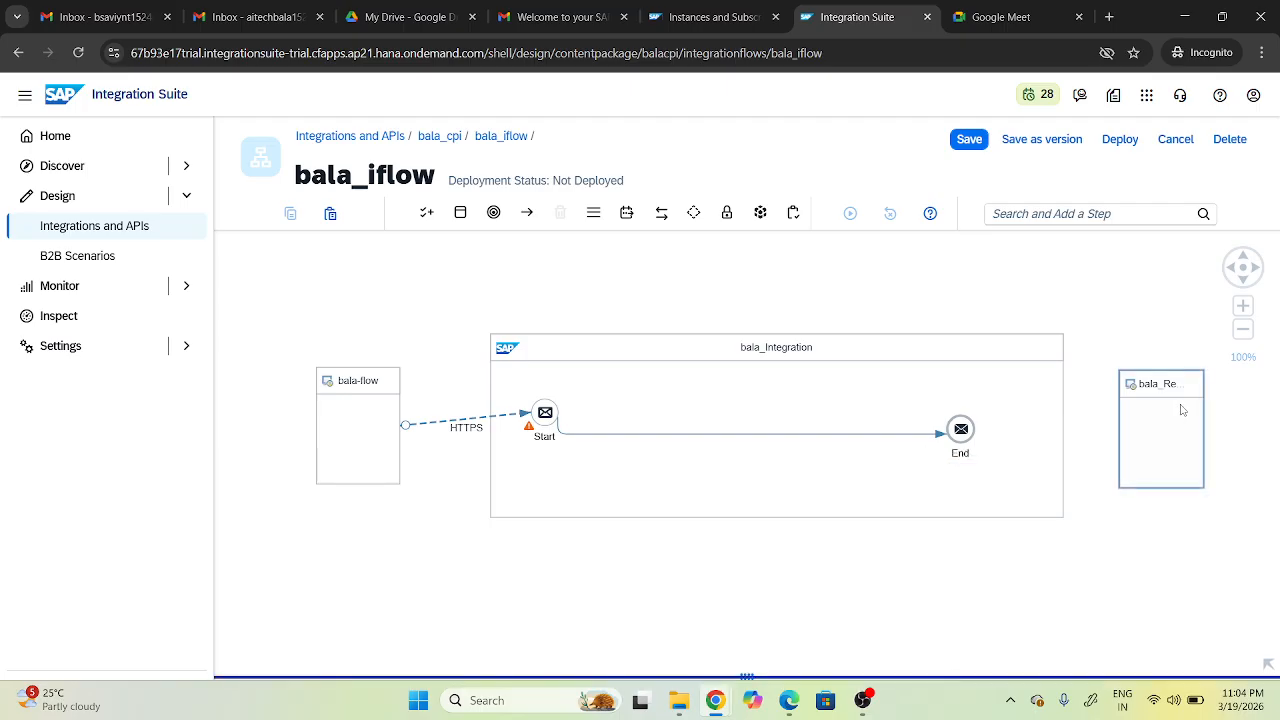
mouse_move(1170, 386)
mouse_down()
mouse_move(1158, 378)
mouse_move(1183, 407)
mouse_up()
click(968, 430)
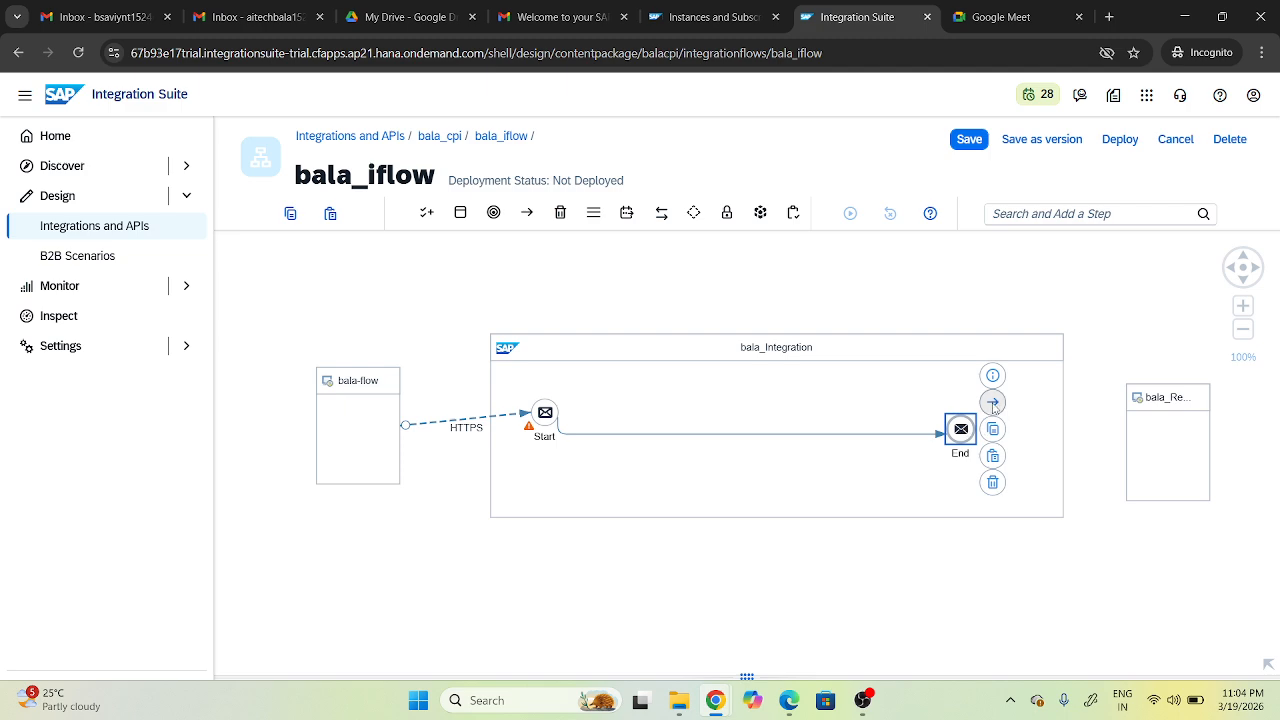
drag(993, 403, 1128, 445)
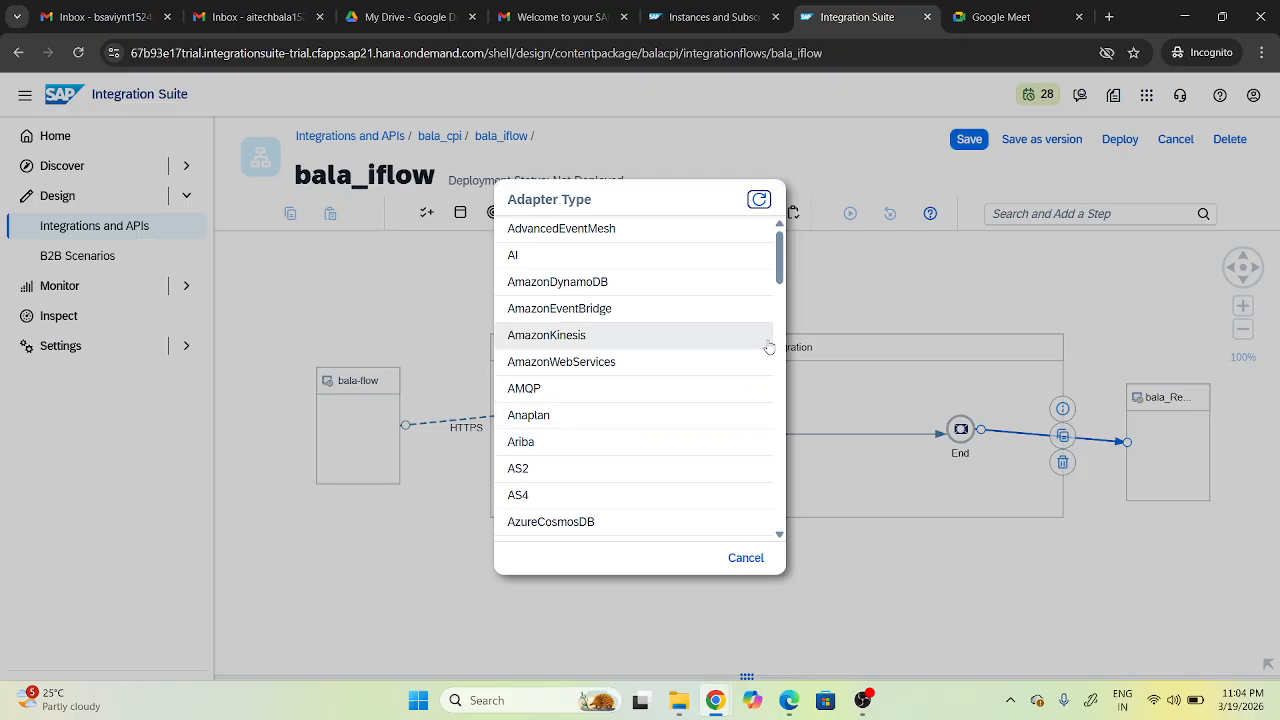
Assign the SOAP adapter with the SAP RM message protocol to the receiver channel and show the channel's properties.
drag(780, 278, 780, 340)
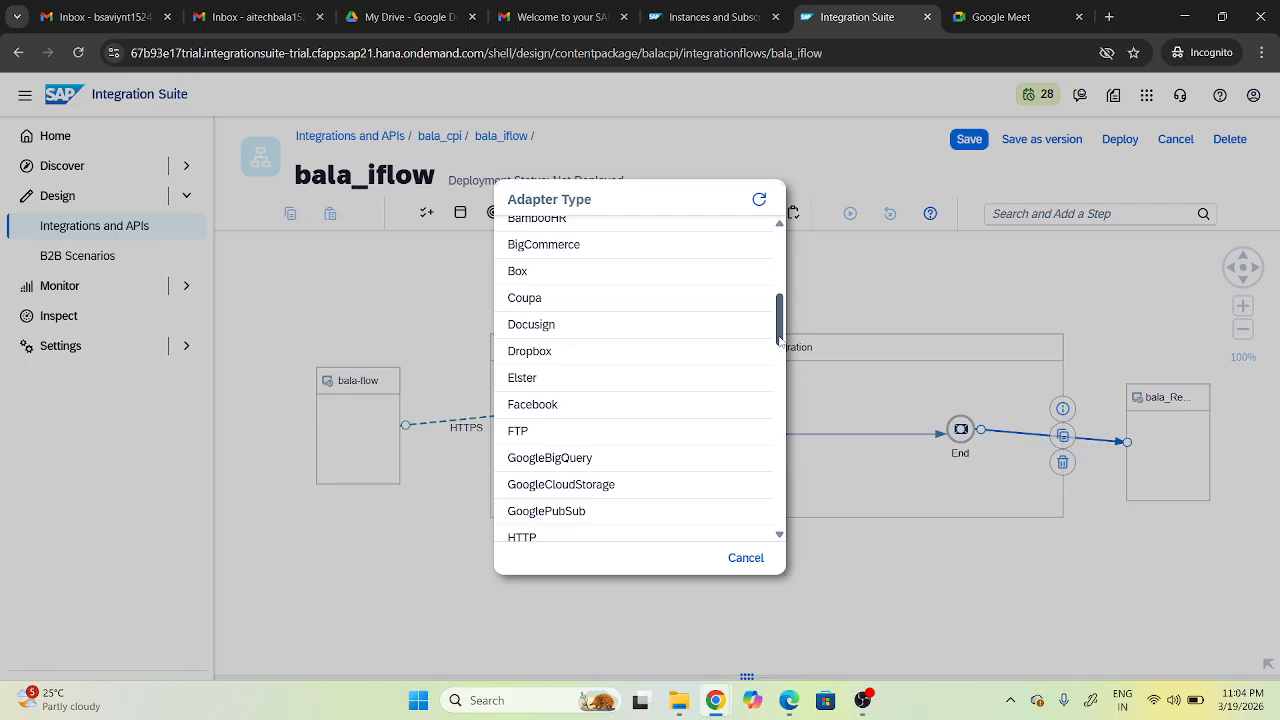
drag(780, 340, 776, 376)
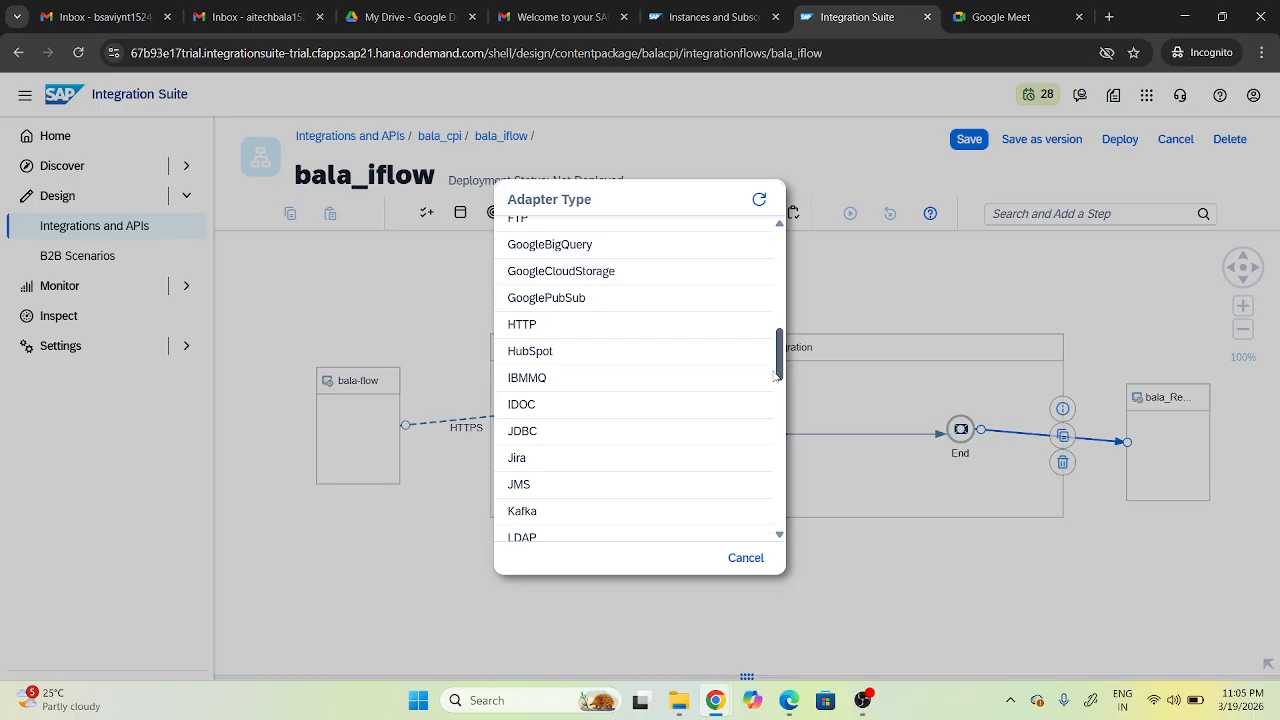
drag(776, 376, 774, 400)
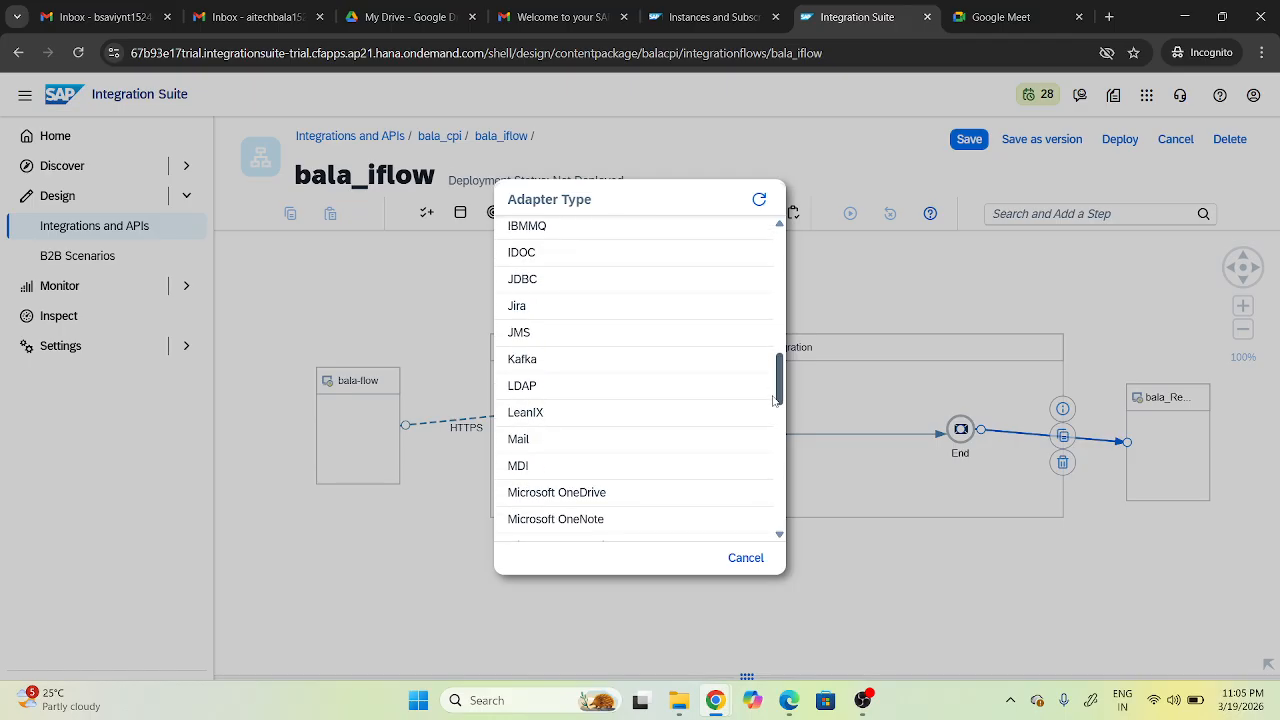
drag(774, 400, 778, 500)
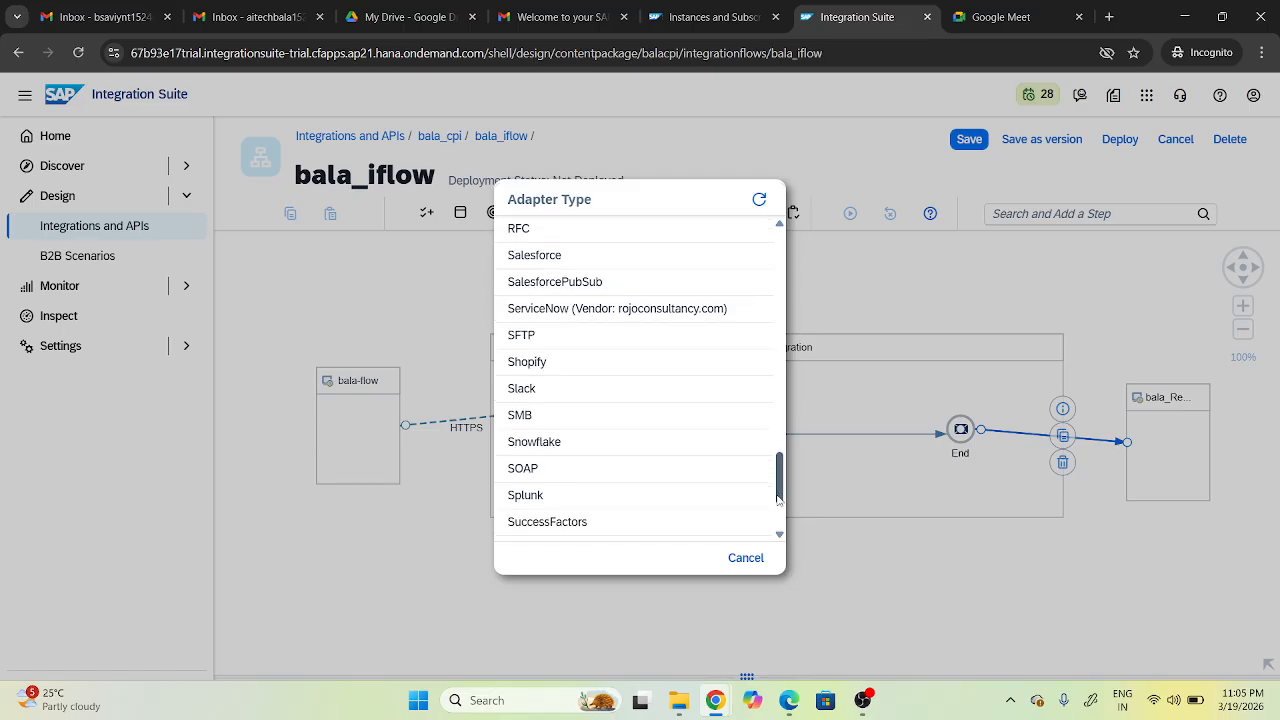
drag(778, 500, 778, 512)
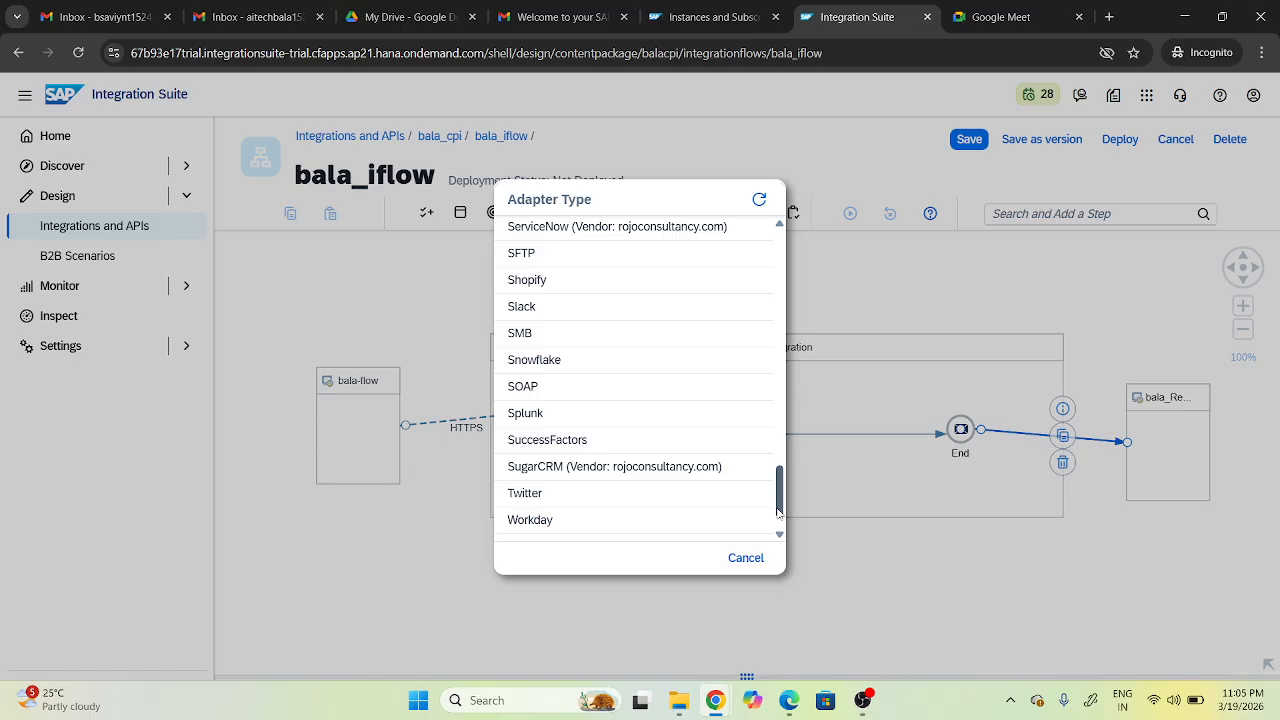
drag(778, 512, 780, 530)
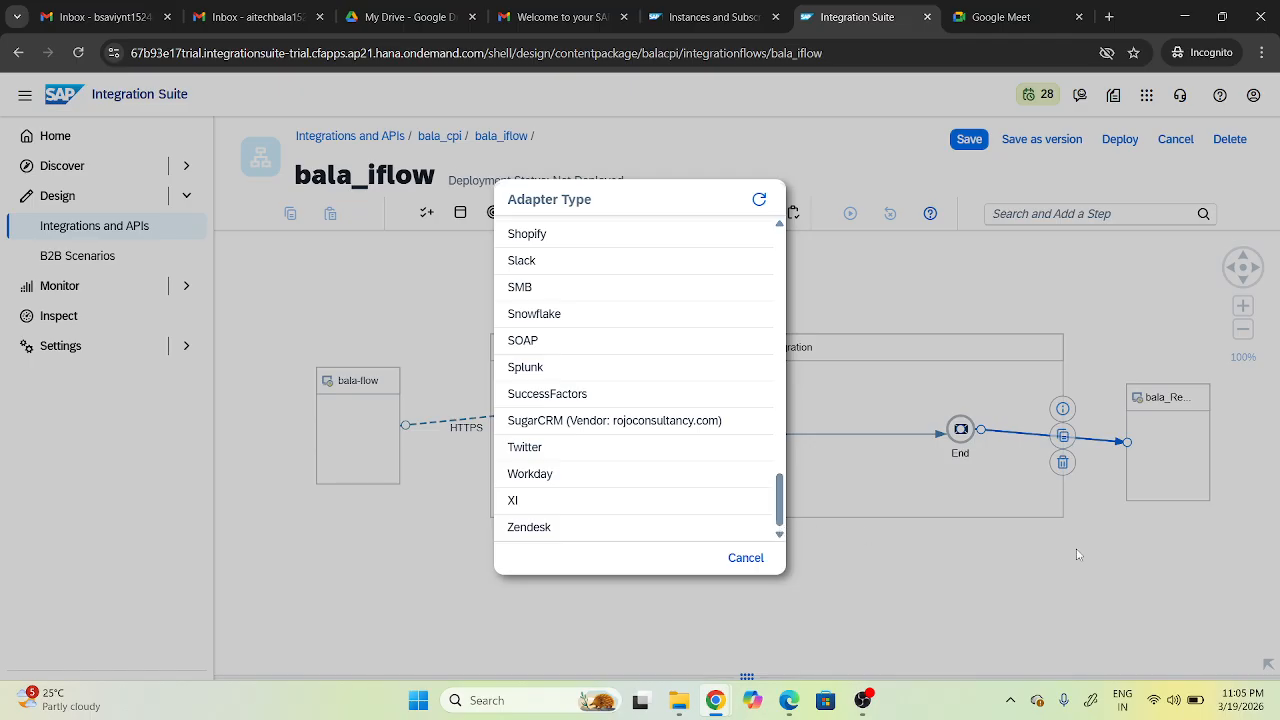
click(535, 341)
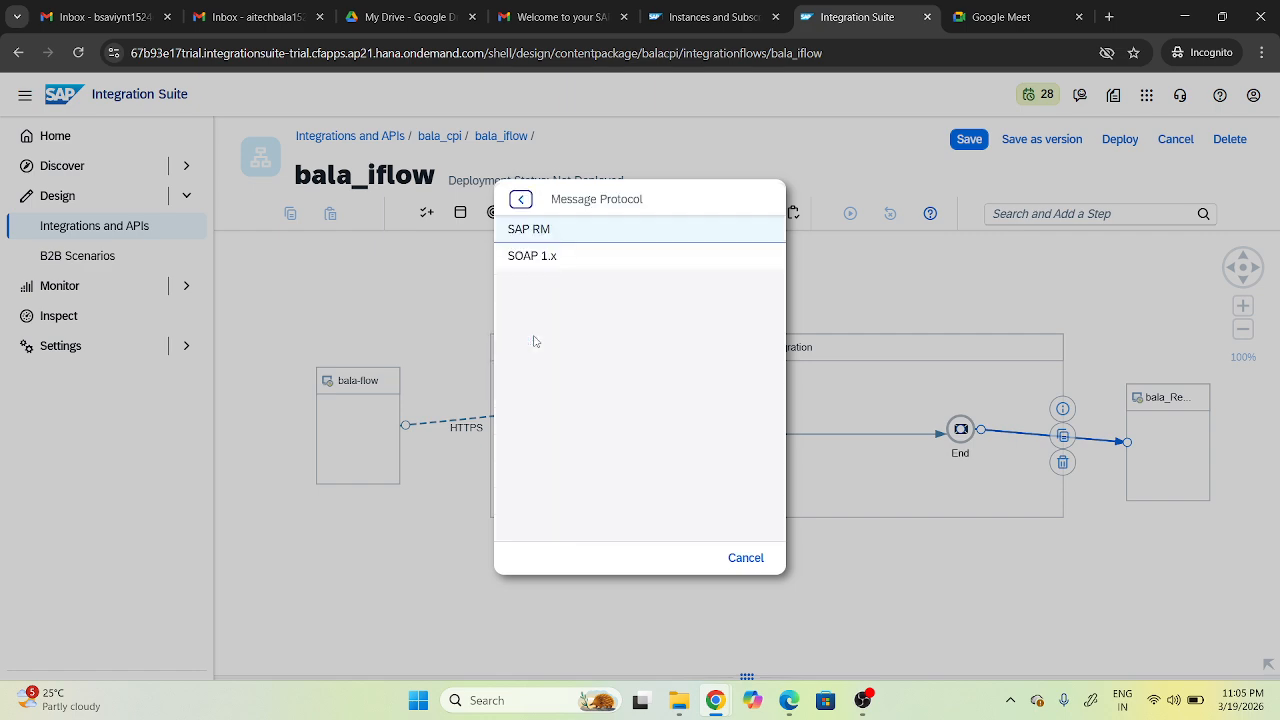
click(541, 232)
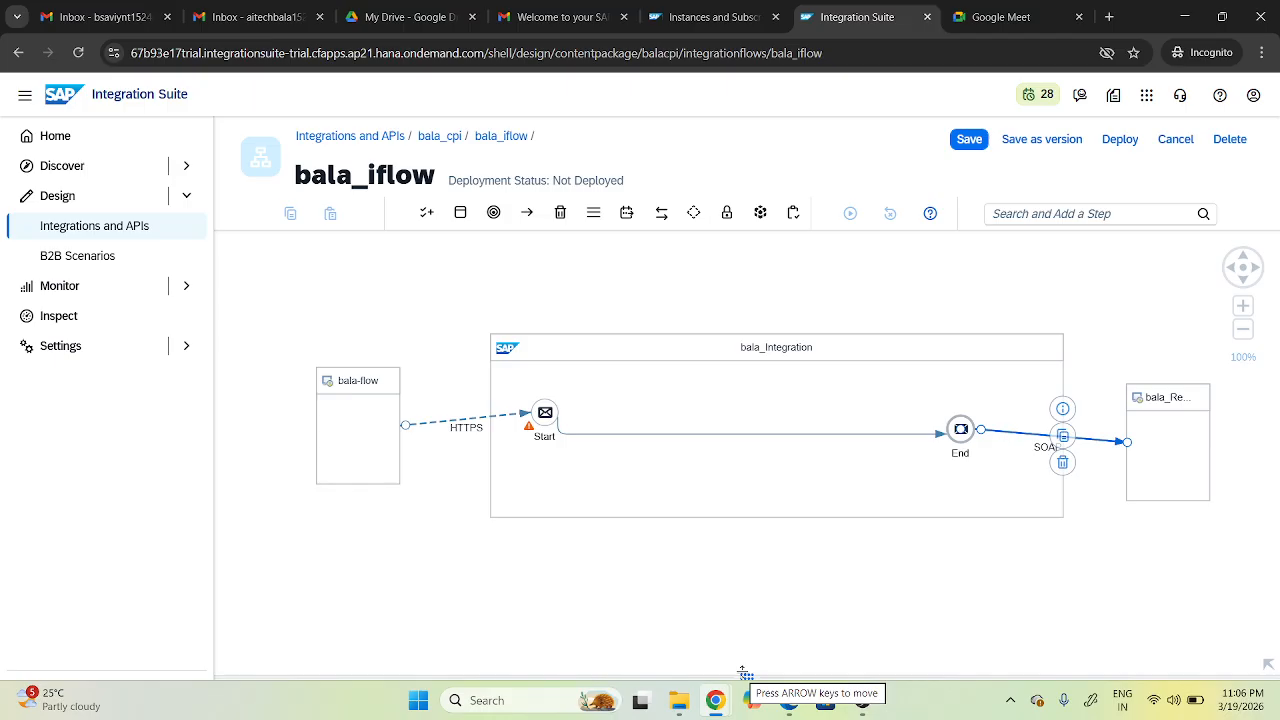
drag(745, 672, 745, 584)
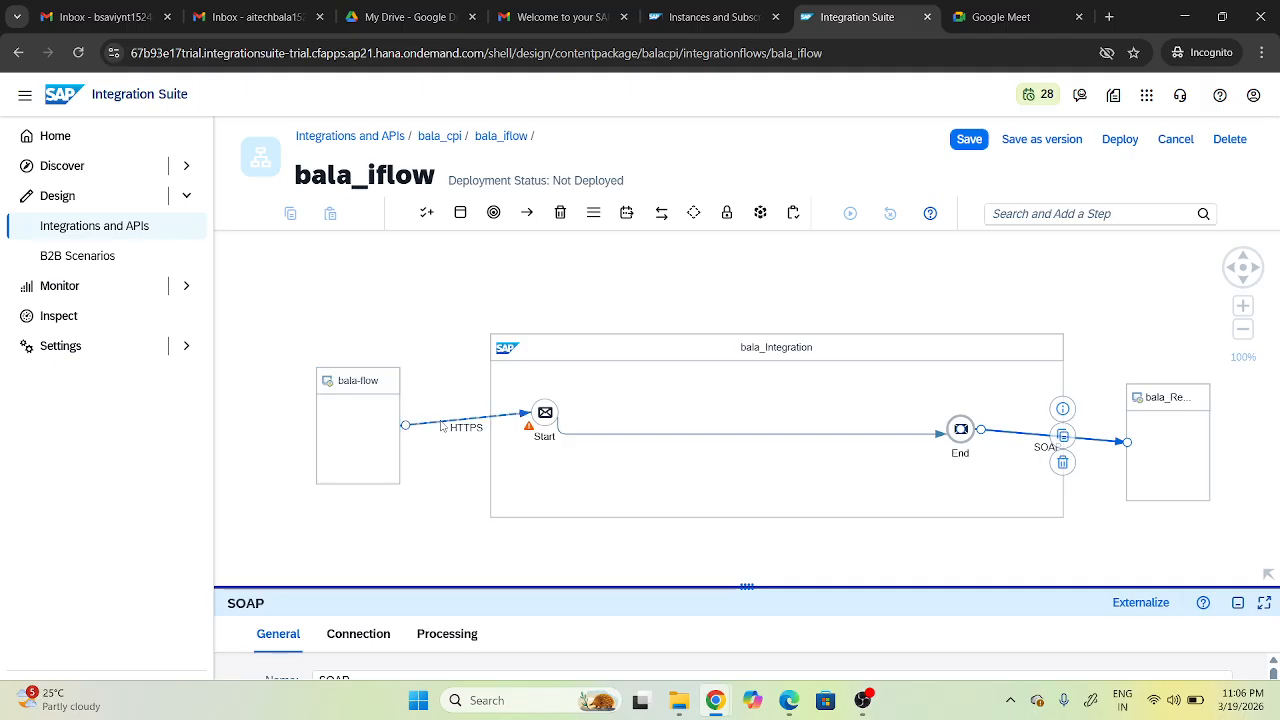
mouse_move(467, 430)
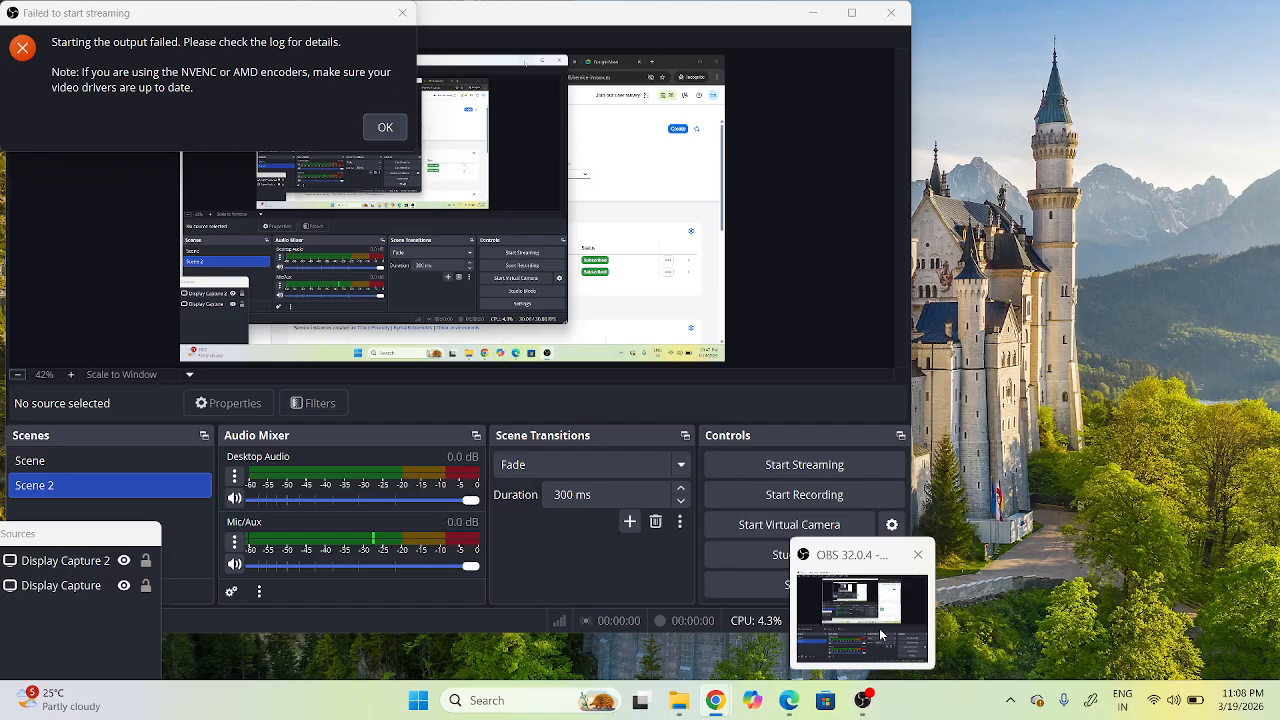
click(857, 605)
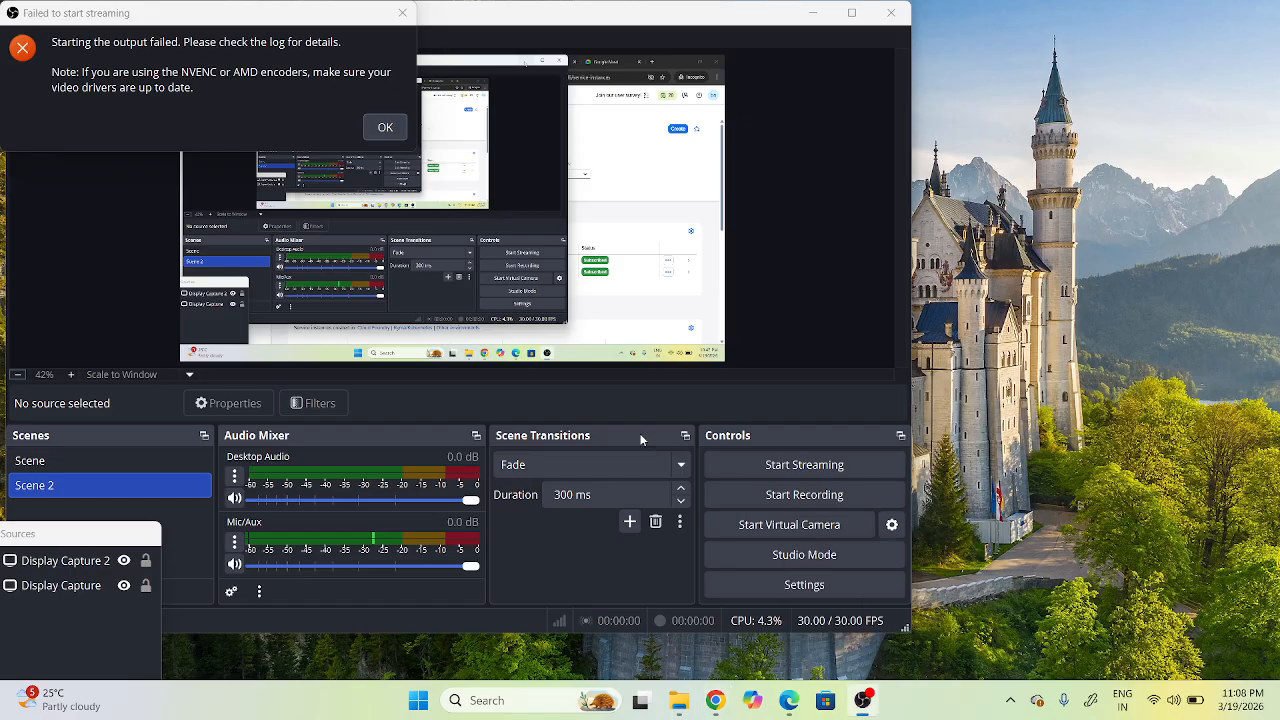
click(385, 127)
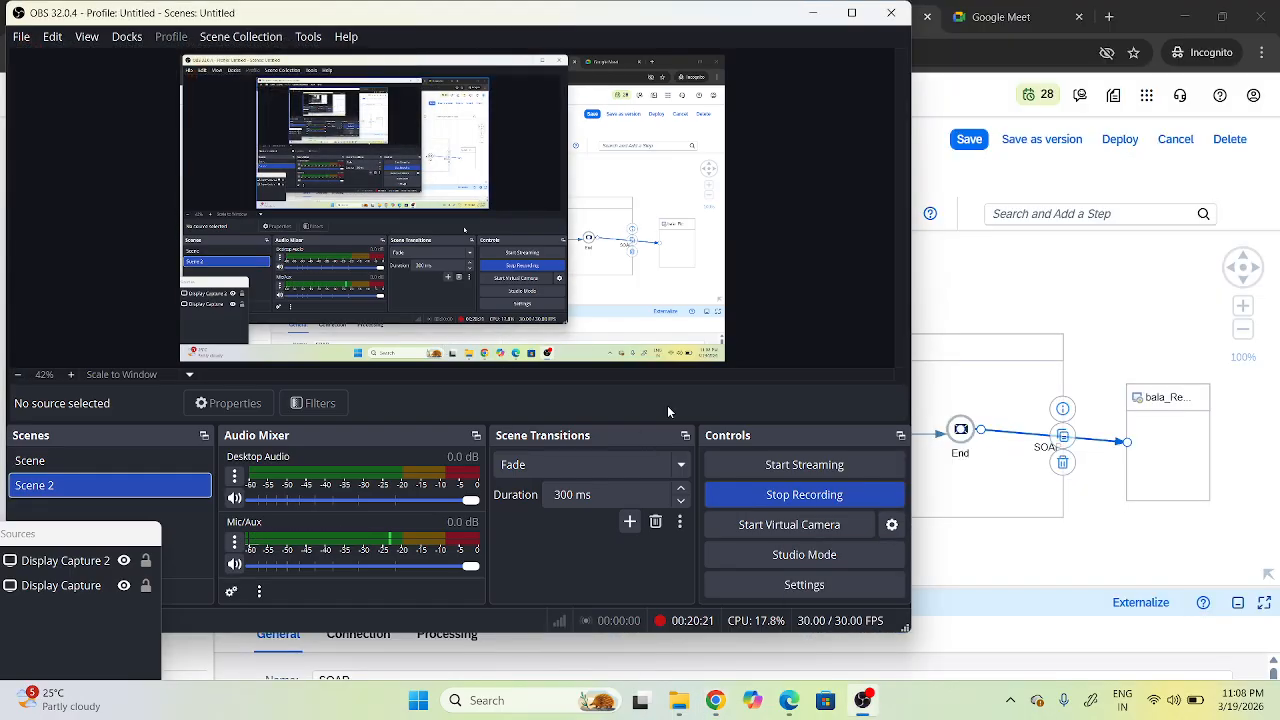